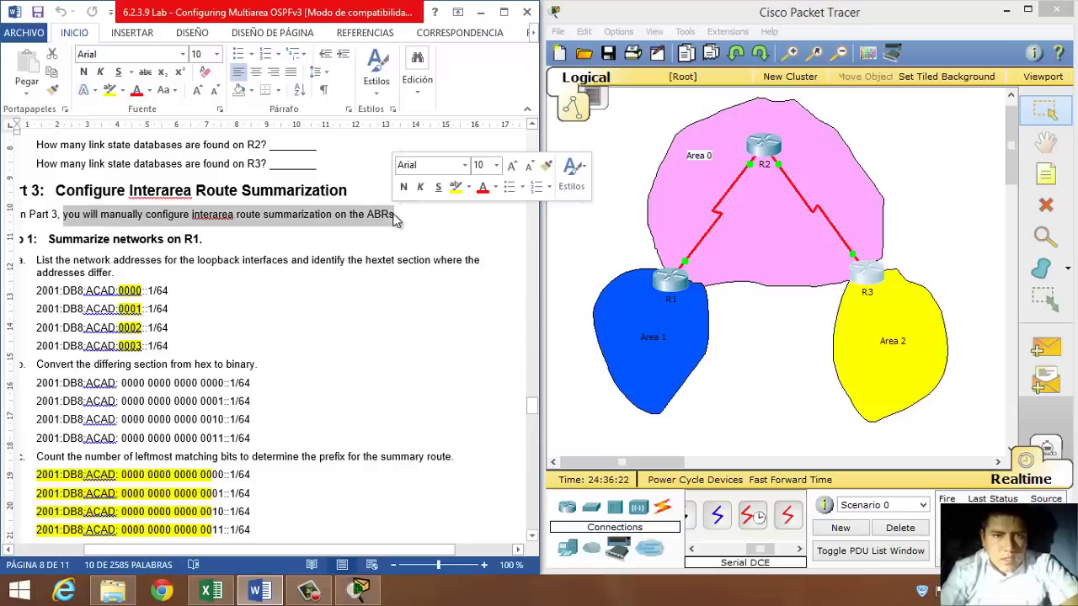
- Read the Part 3 instructions for summarizing networks on R1, down to the question on how many bits match
click(373, 214)
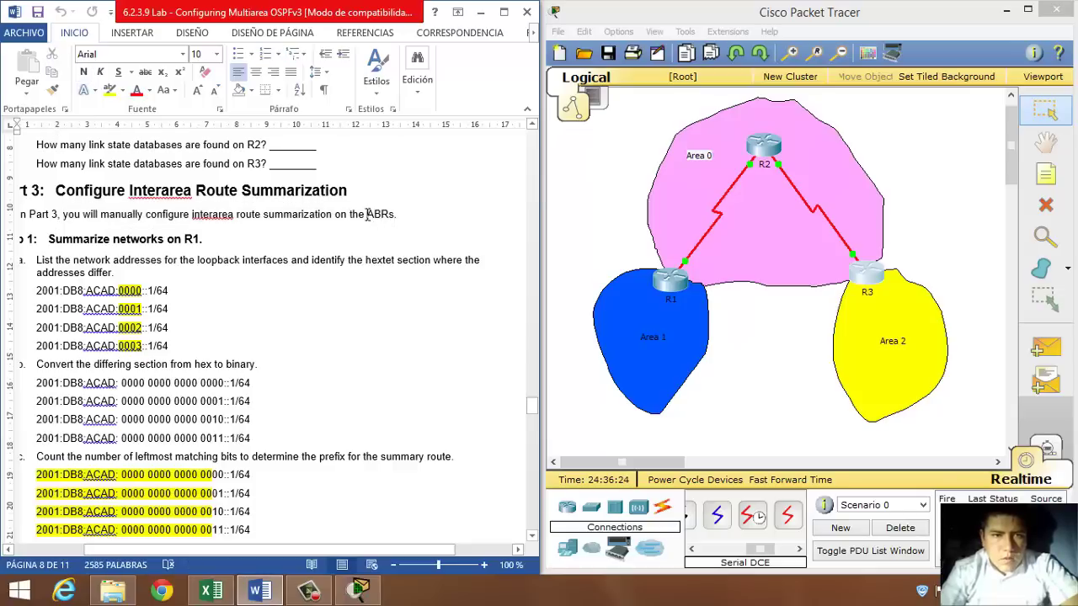
click(389, 216)
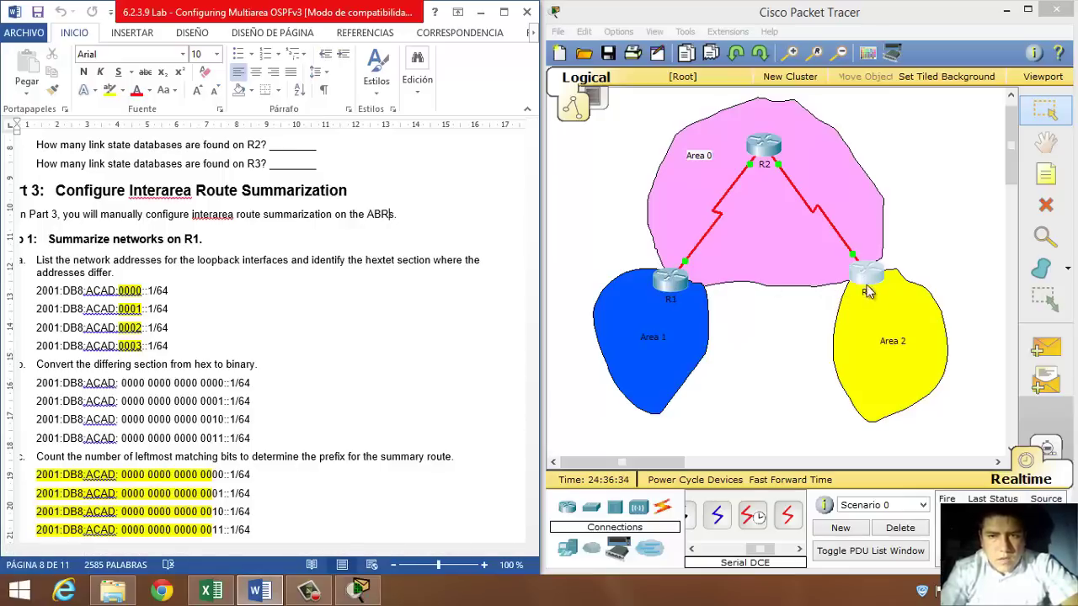
click(51, 239)
drag(103, 236, 199, 239)
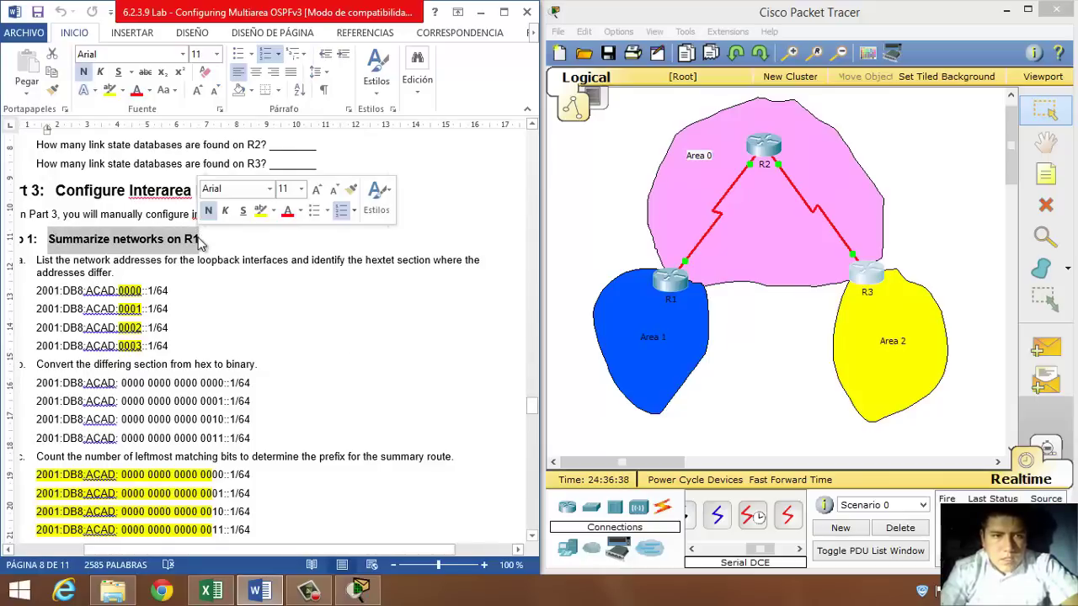
drag(532, 409, 532, 411)
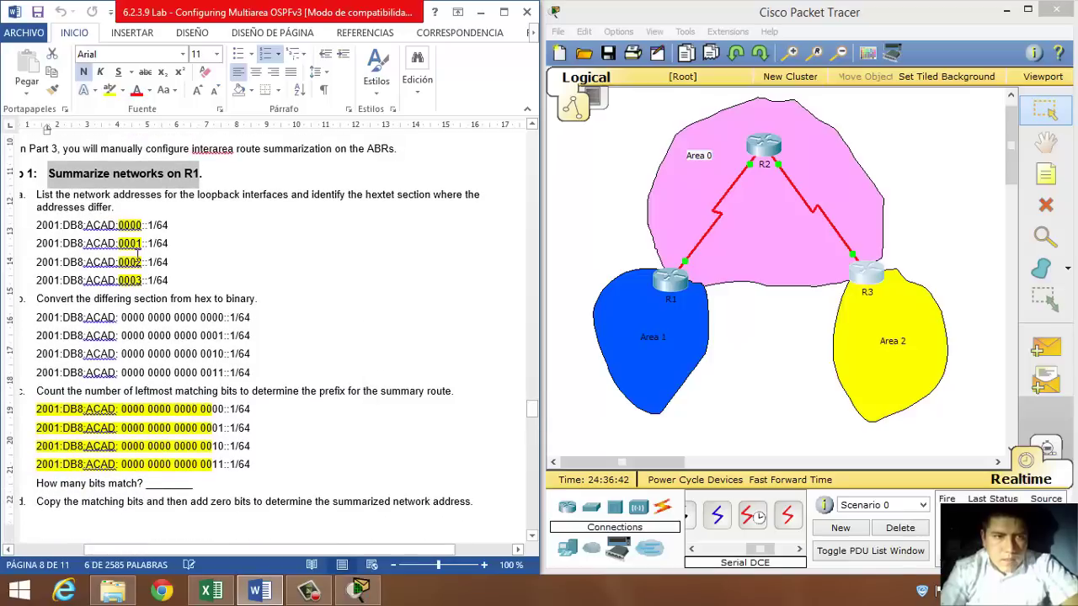
scroll(171, 430, down, 1)
click(171, 430)
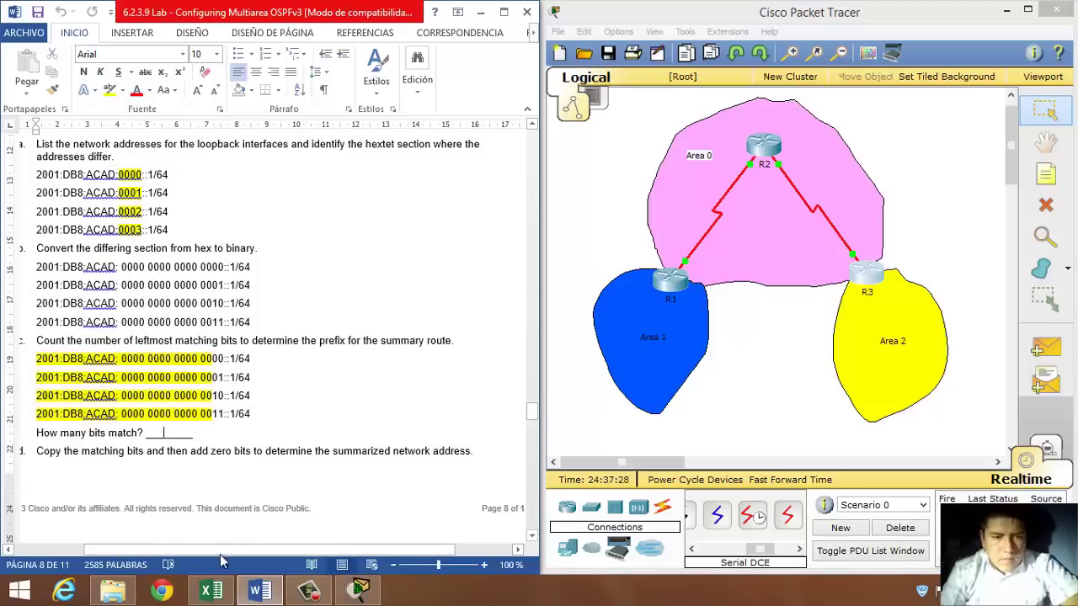
- Switch to the subnetting_summary workbook in Excel and review the four R1 network addresses in V32:V35
click(211, 591)
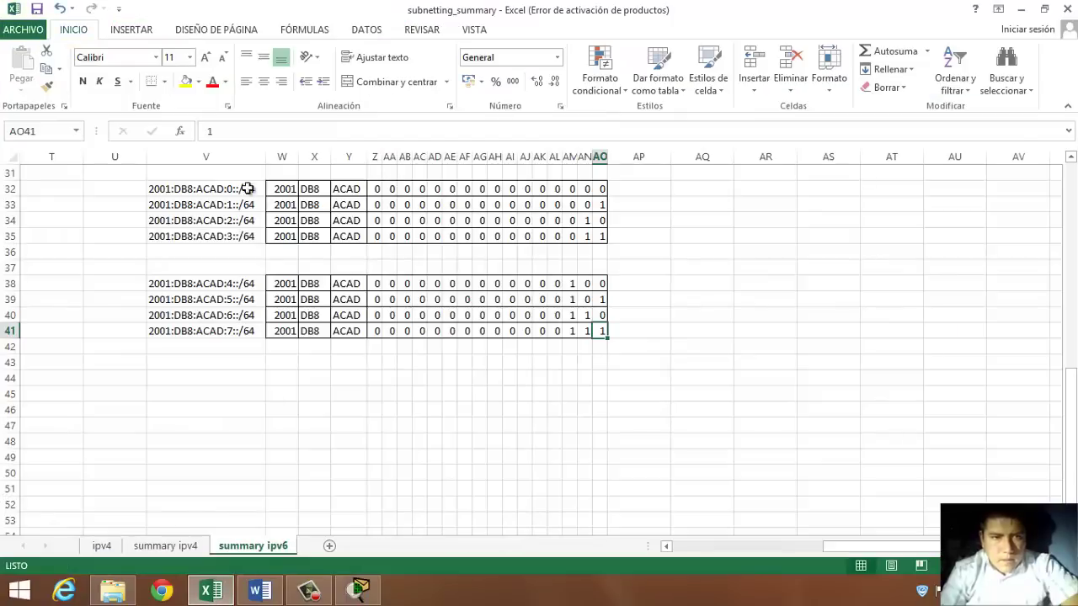
click(217, 189)
click(217, 205)
click(217, 219)
click(217, 235)
click(218, 203)
click(224, 190)
click(222, 207)
click(224, 220)
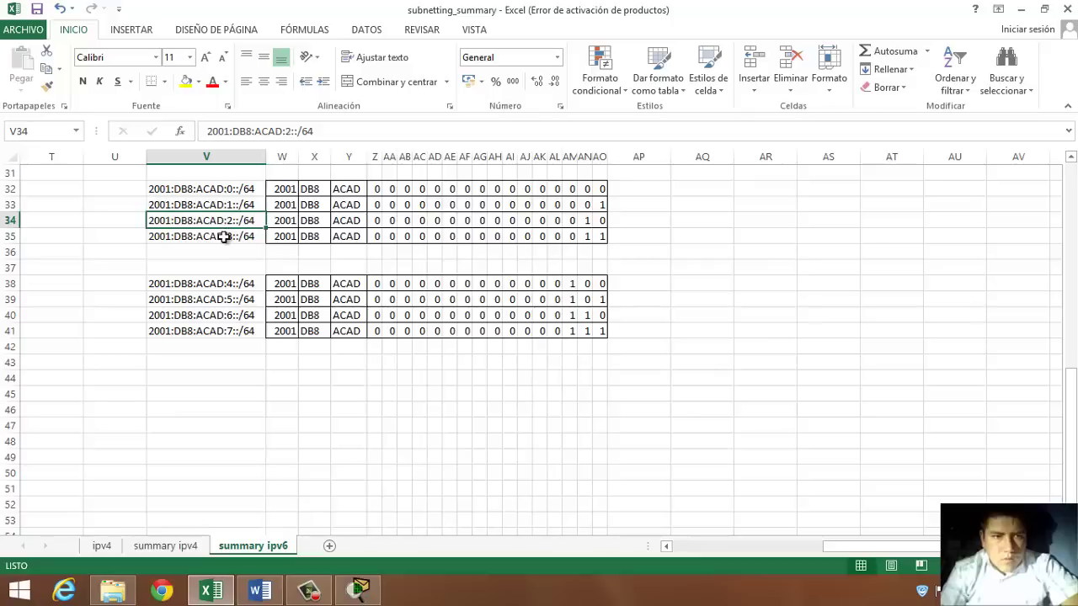
click(224, 235)
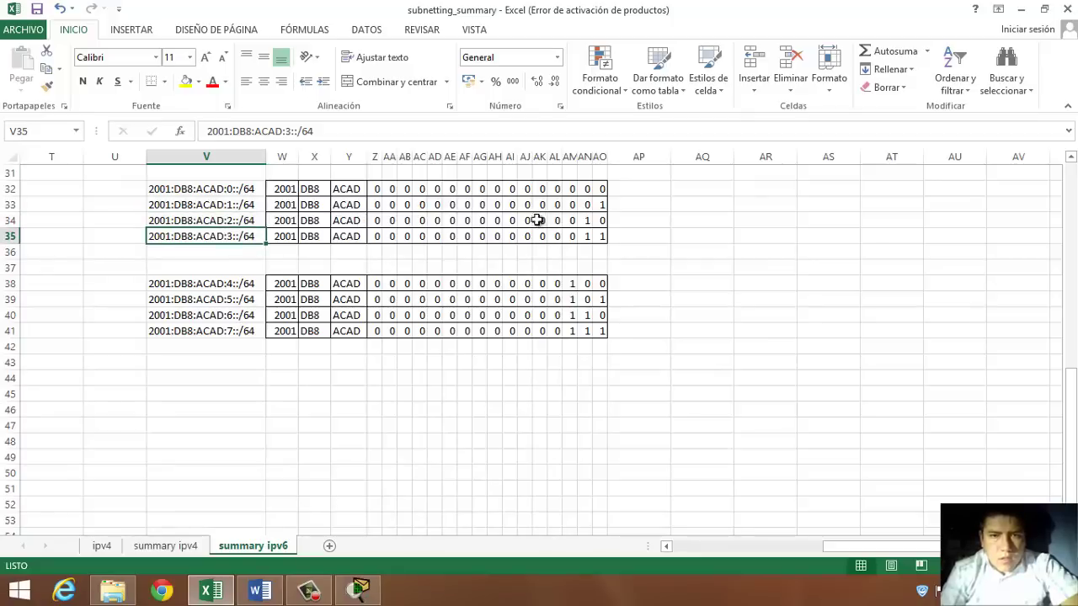
- Compare the binary digits of the four R1 networks in rows 32 to 35, checking where the last bits differ
drag(376, 188, 595, 235)
click(601, 204)
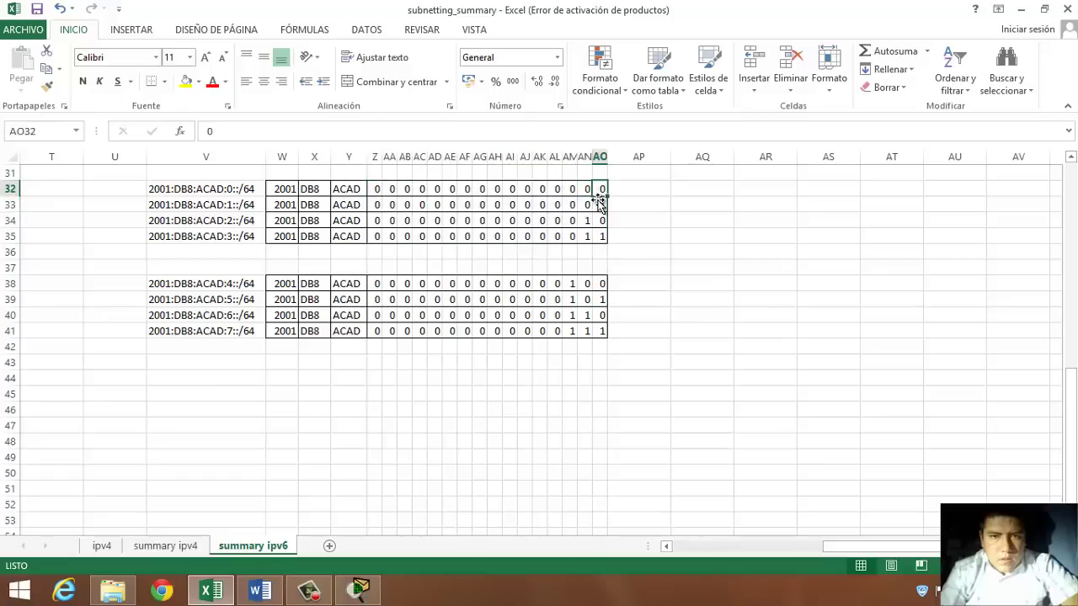
mouse_move(588, 220)
mouse_down()
mouse_move(596, 233)
mouse_move(584, 234)
mouse_move(594, 235)
mouse_up()
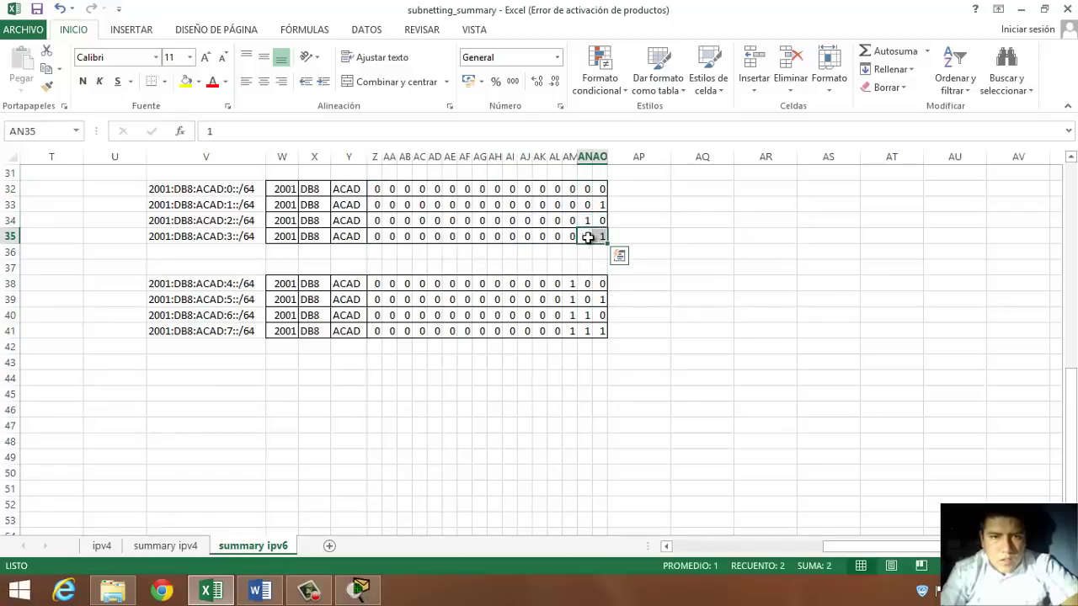
- Shade the matching portion of the four R1 networks, W32:AM35, with a light blue fill
click(282, 190)
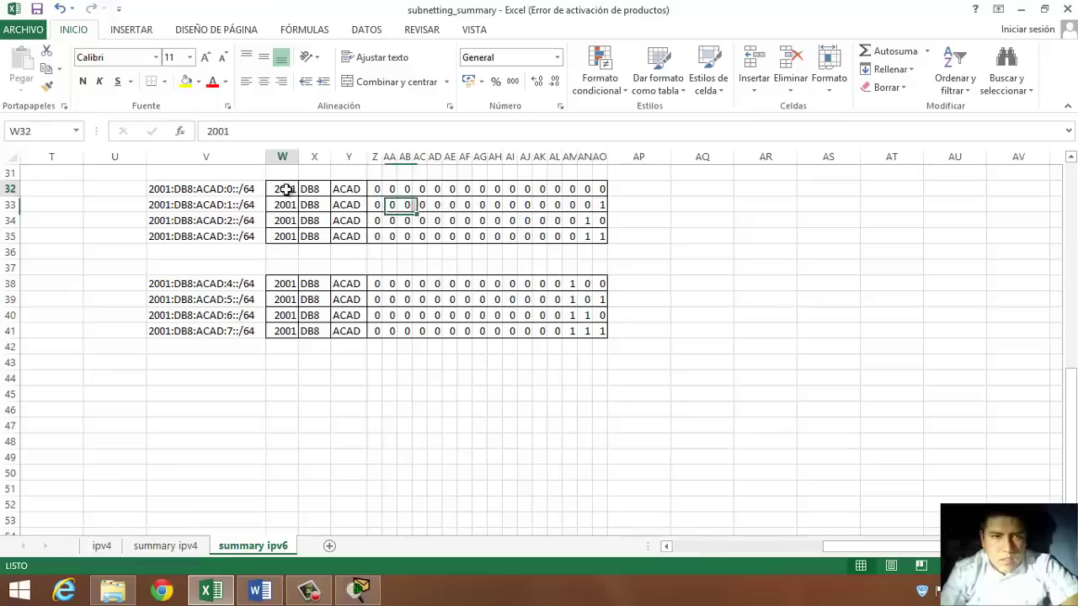
key(shift+Right)
key(shift+Right)
key(shift+Right)
key(shift+Right)
key(shift+Right)
key(shift+Right)
key(shift+Right)
key(shift+Right)
key(shift+Right)
key(shift+Right)
key(shift+Right)
key(shift+Right)
key(shift+Right)
key(shift+Right)
key(shift+Right)
key(shift+Right)
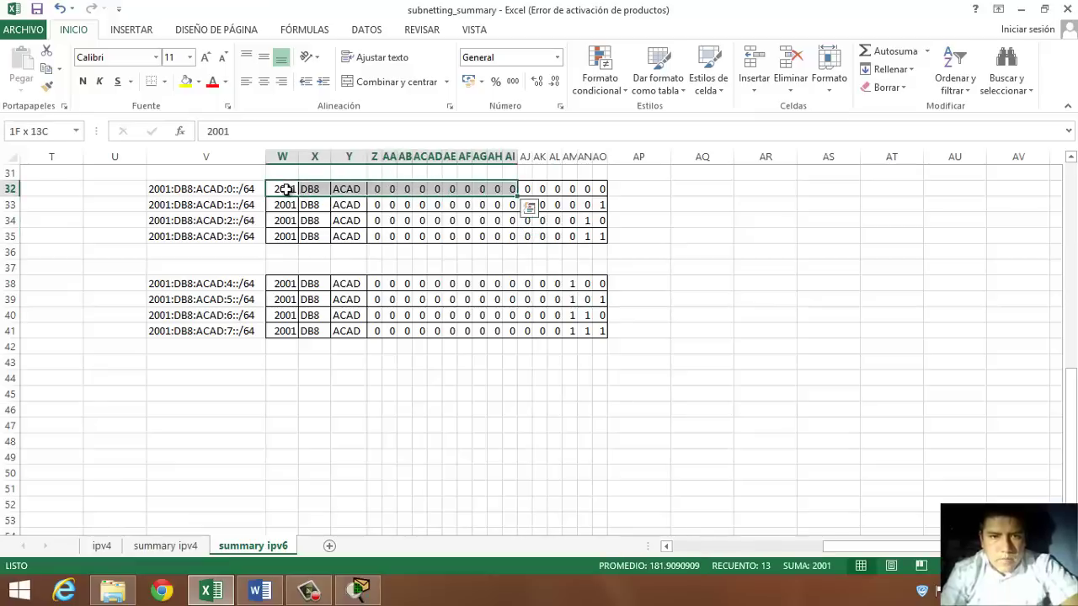
key(shift+Down)
key(shift+Down)
key(shift+Down)
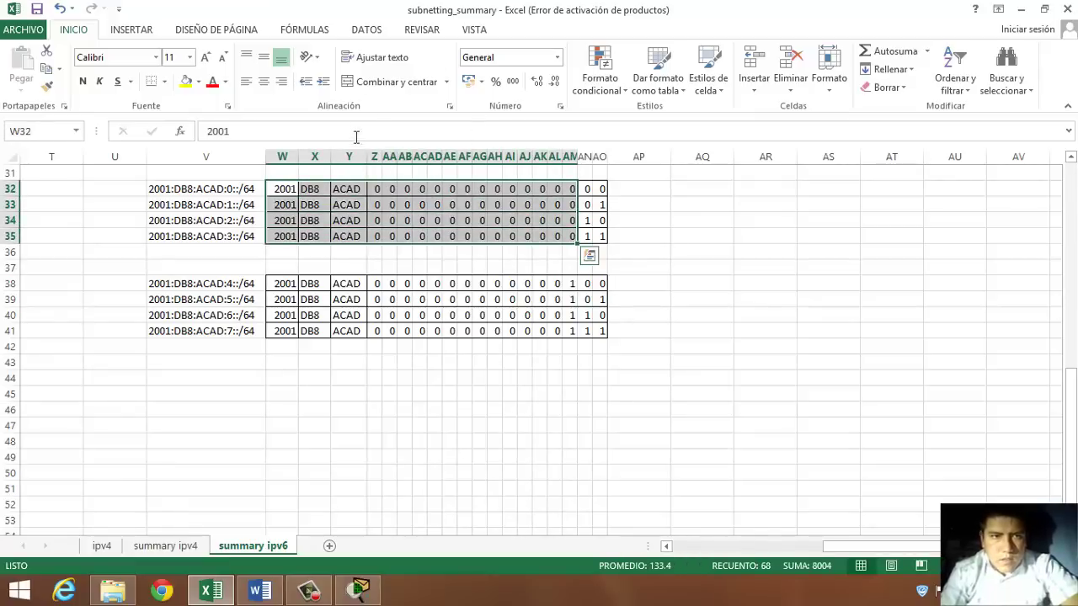
click(198, 83)
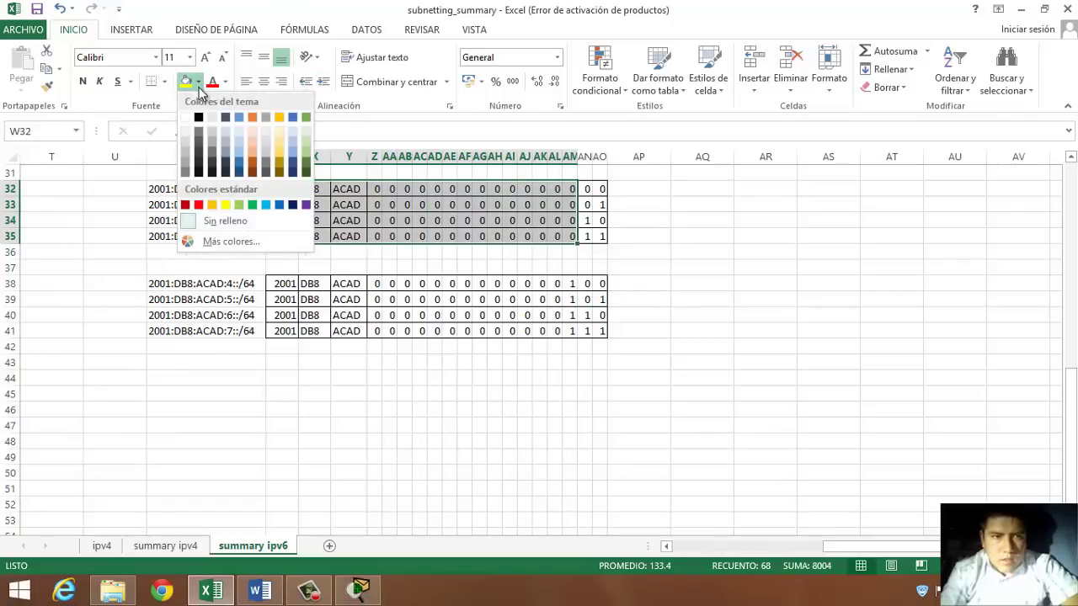
click(239, 143)
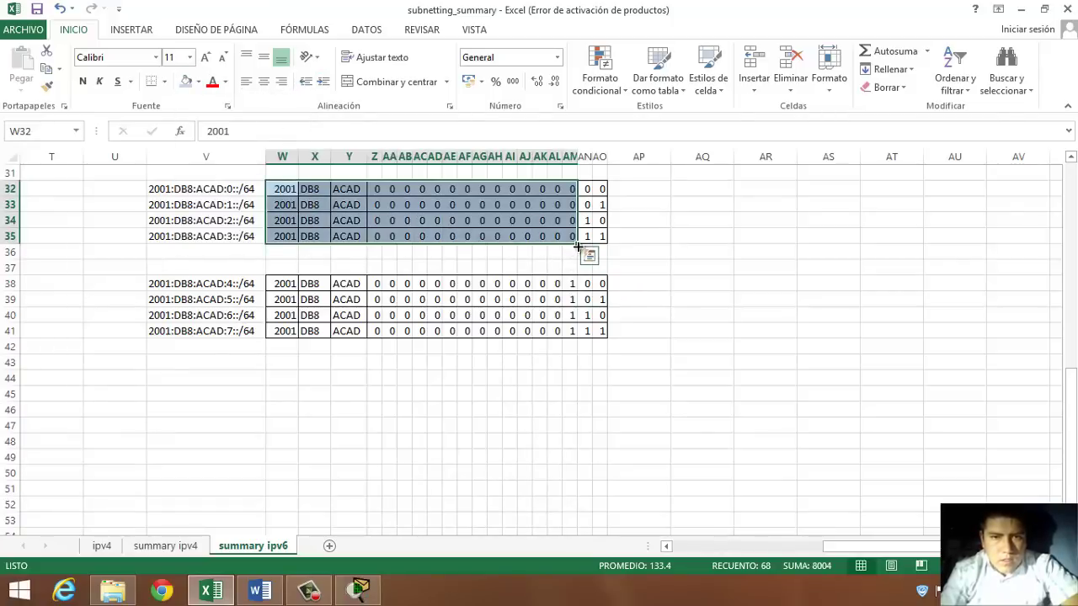
- Extend the matching portion in W:AM down into row 36 and complete the summary row with 0 in AN36 and AO36
drag(578, 243, 581, 259)
click(532, 256)
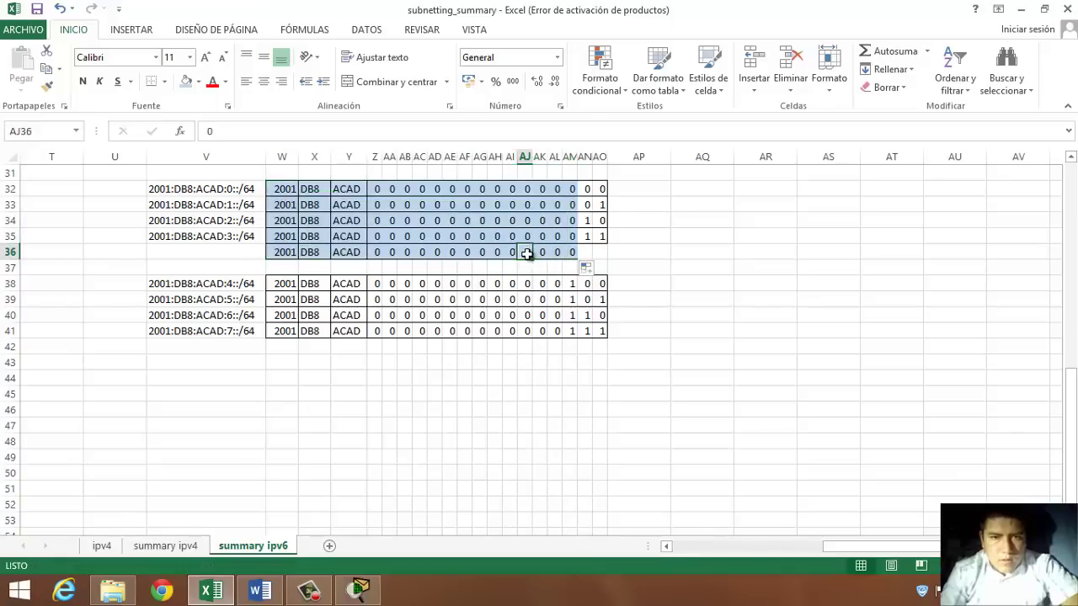
click(587, 252)
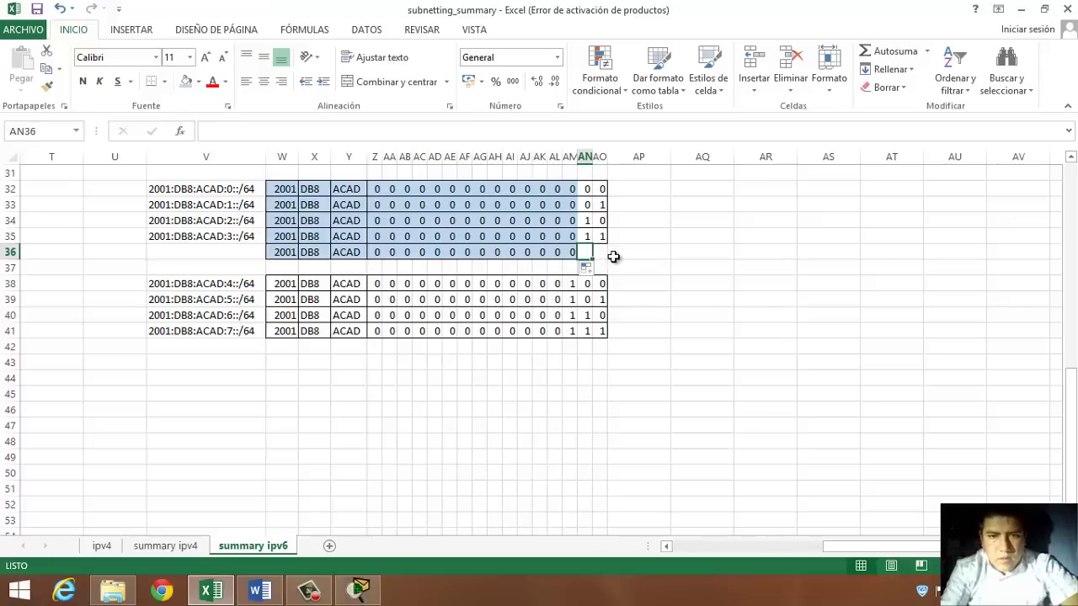
text(0)
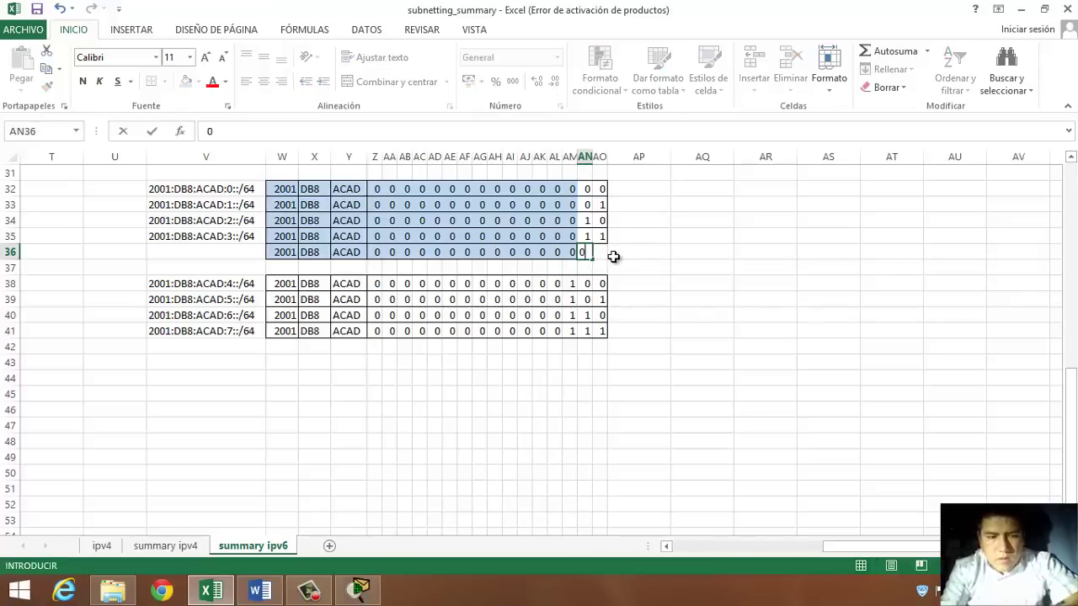
key(Tab)
text(0)
key(Tab)
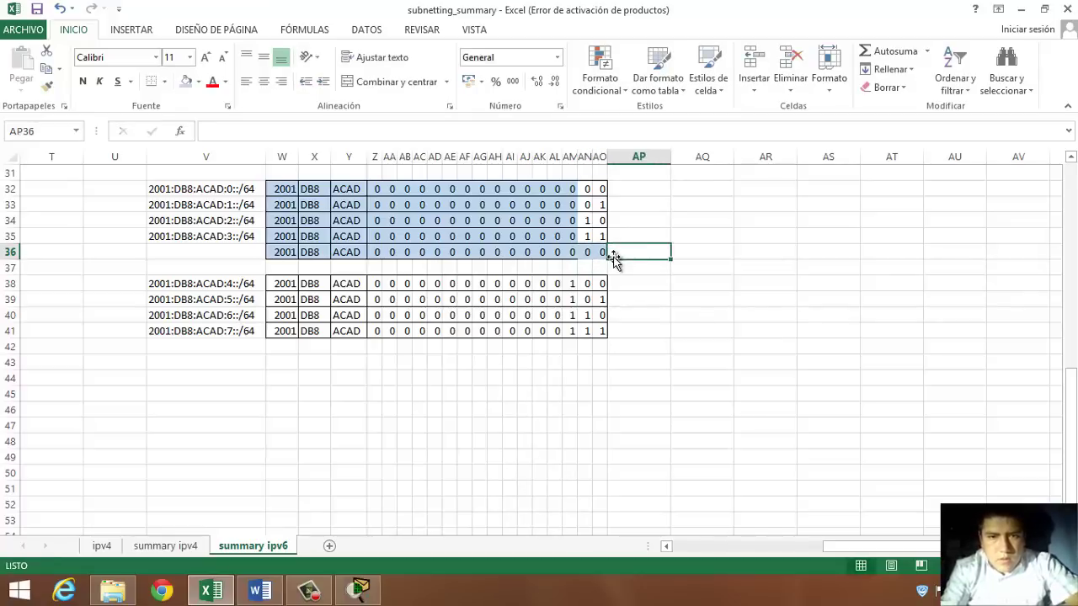
- Remove the fill colour from the two added zero bits in AN36:AO36
click(602, 256)
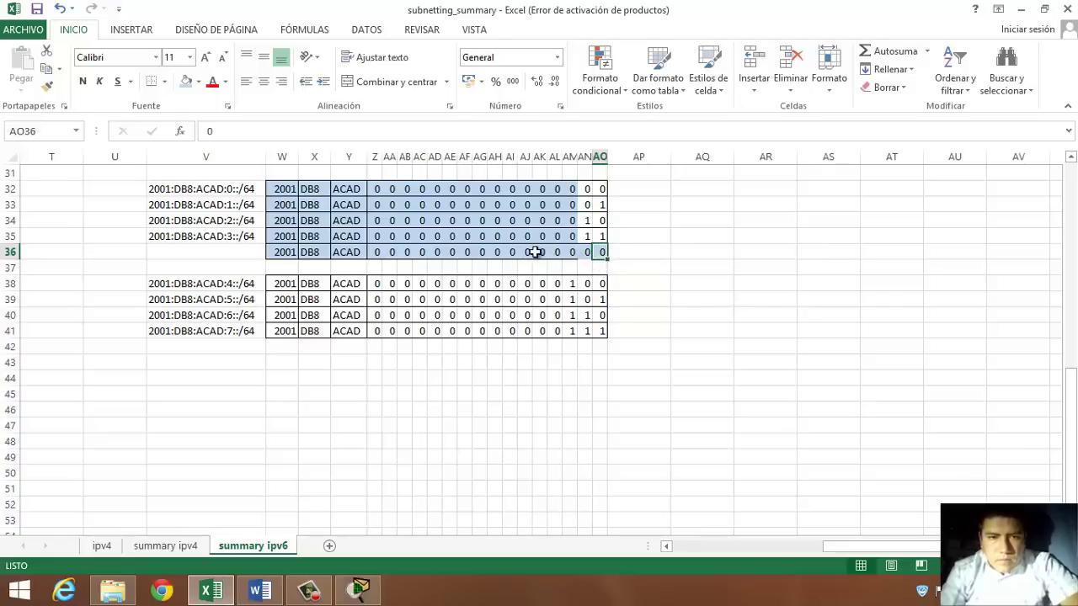
drag(586, 254, 599, 253)
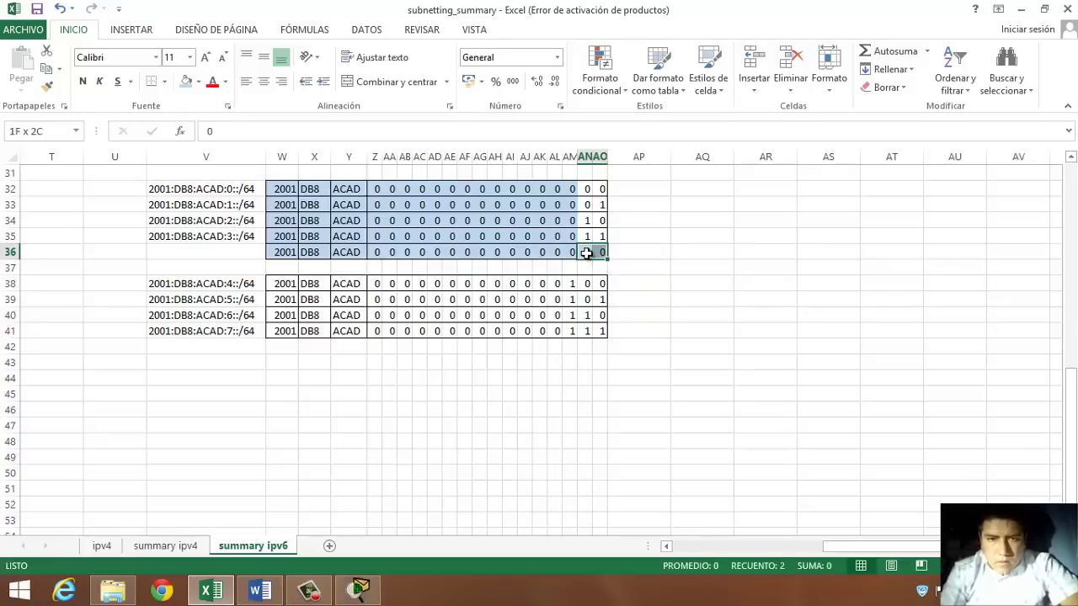
click(199, 82)
click(209, 220)
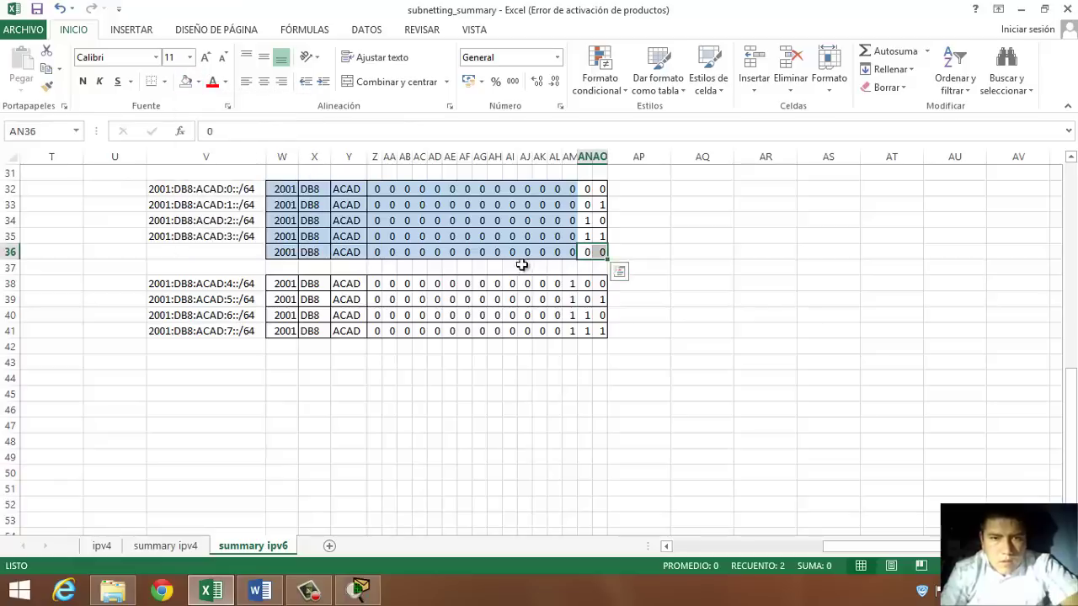
drag(572, 252, 557, 256)
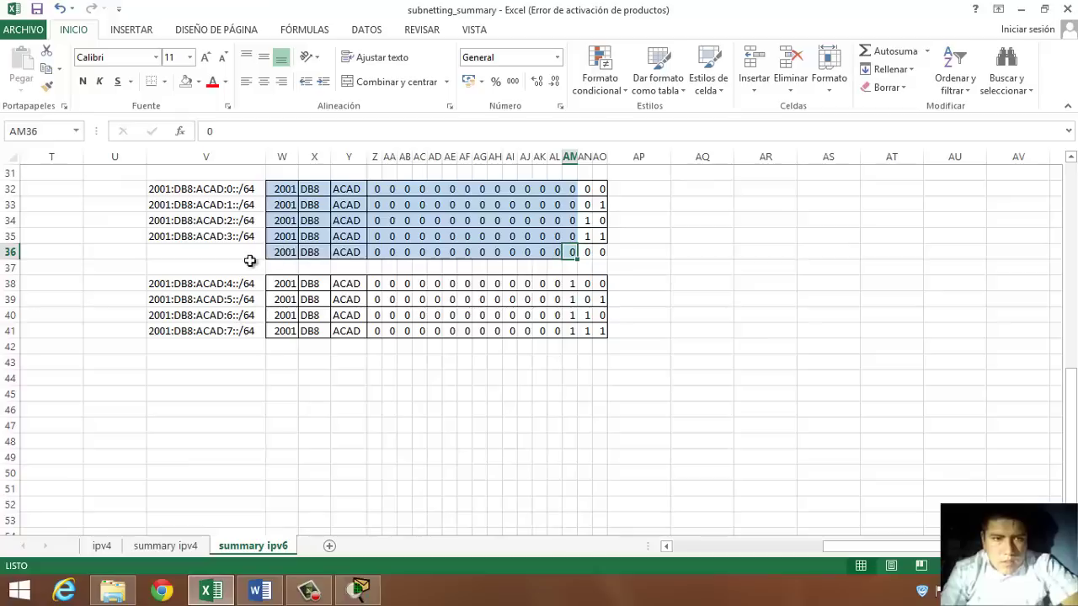
- Copy the address in V35 to V36 and edit it to 2001:DB8:ACAD:0::/ without a prefix length
click(164, 236)
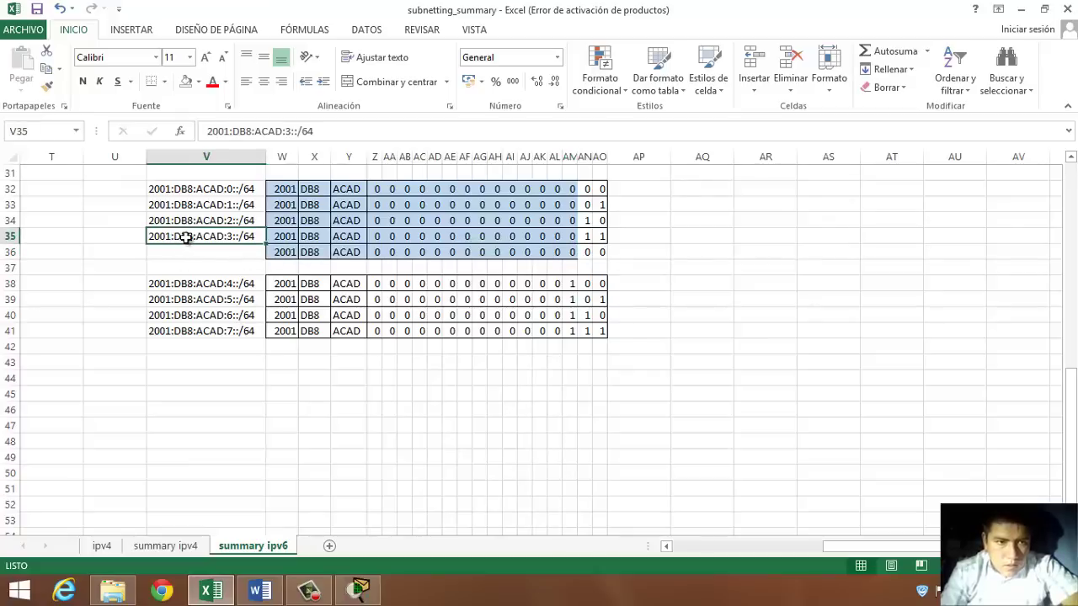
key(ctrl+c)
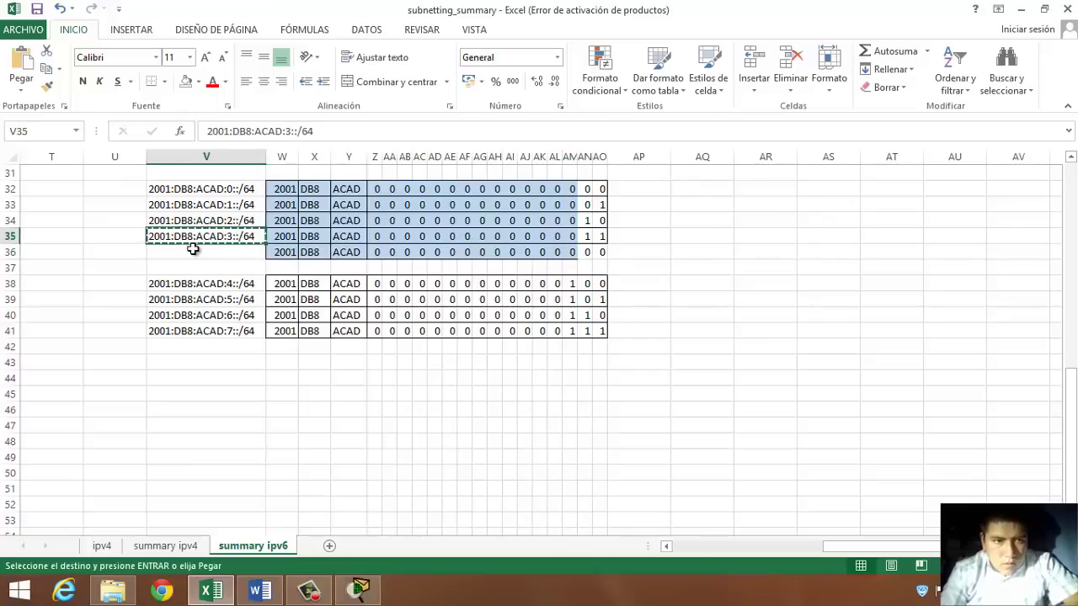
click(194, 252)
key(ctrl+v)
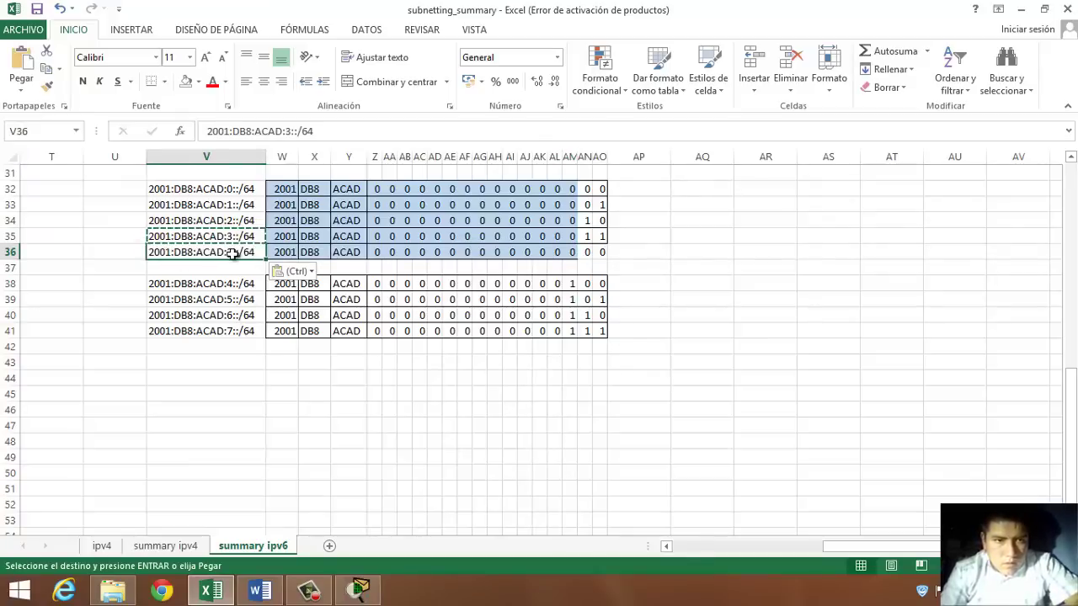
double_click(240, 256)
key(BackSpace)
text(0)
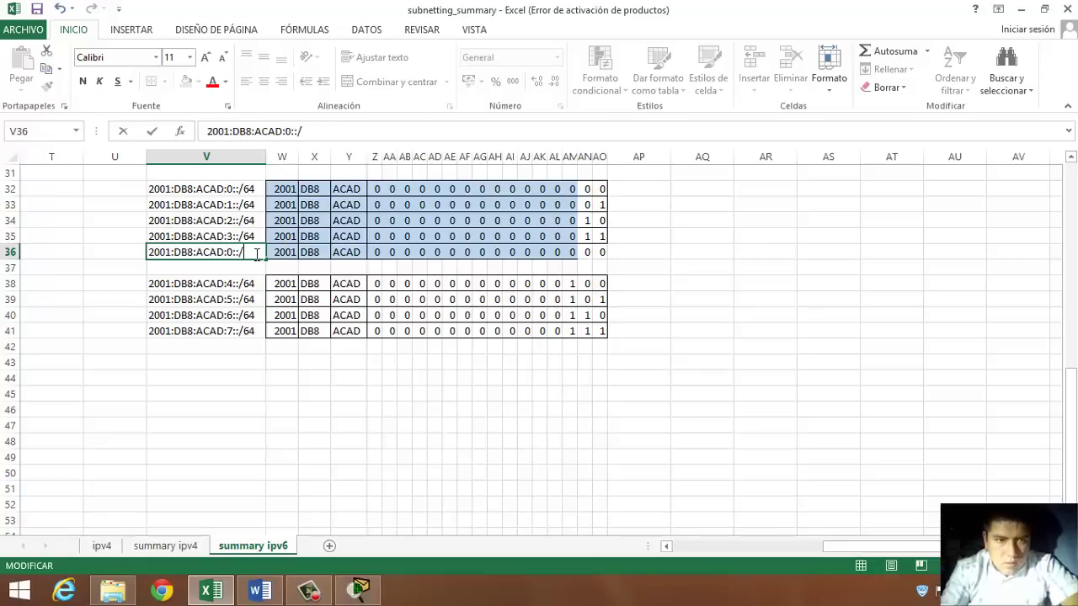
key(Return)
click(249, 252)
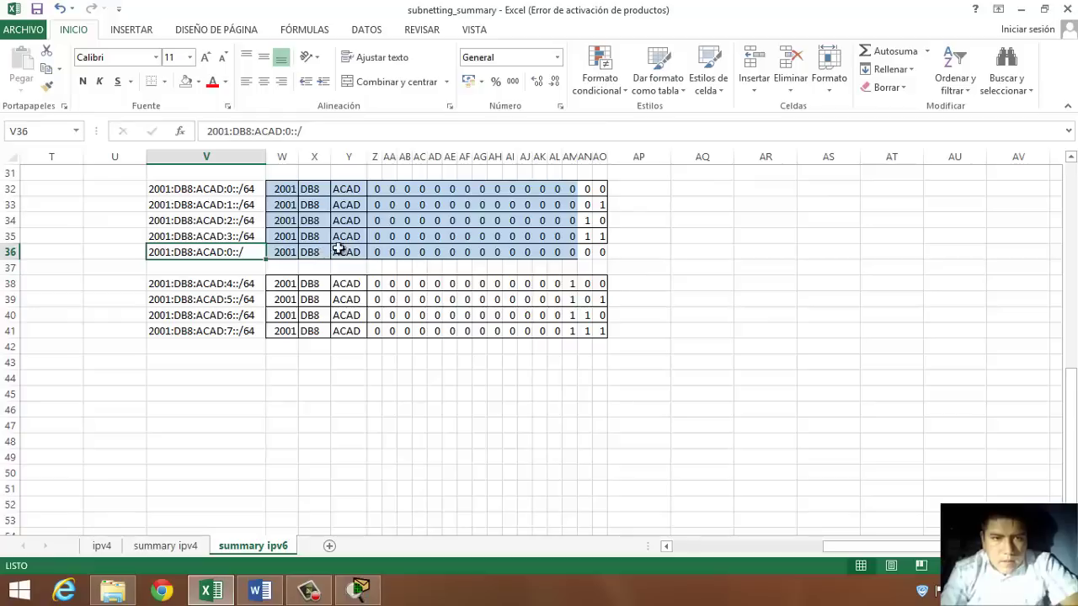
- Count the matching bits of the summary row in W36:AM36, one hextet and one bit at a time
click(286, 255)
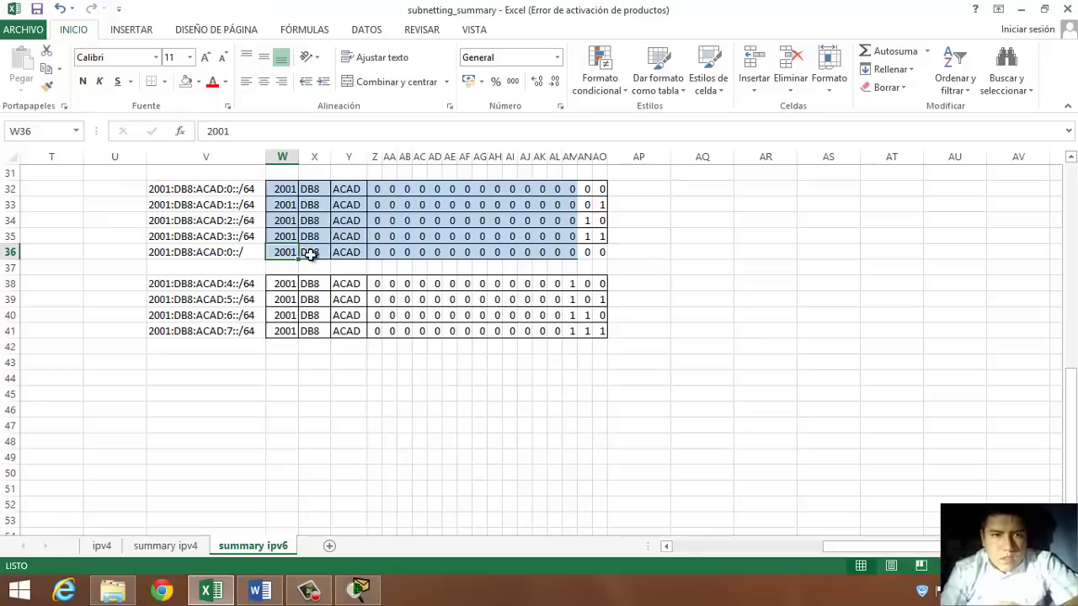
click(310, 255)
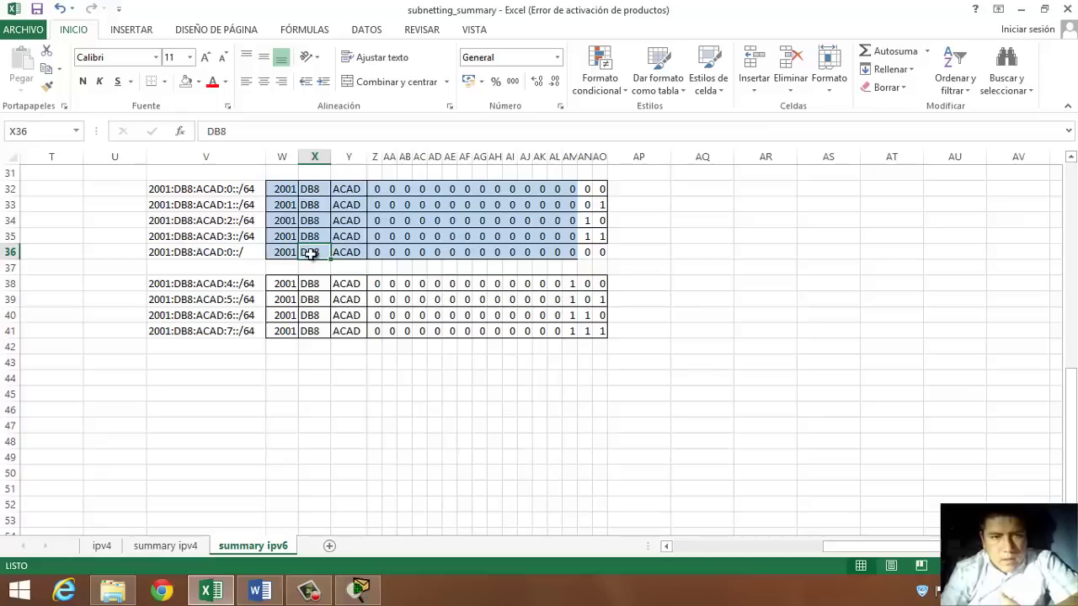
click(344, 252)
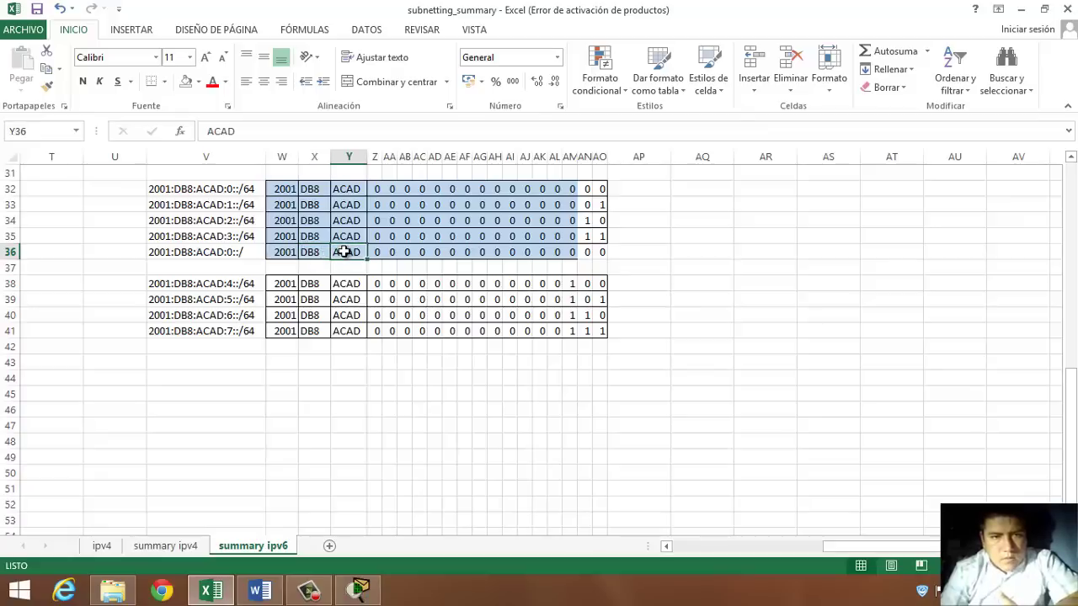
click(313, 252)
click(352, 254)
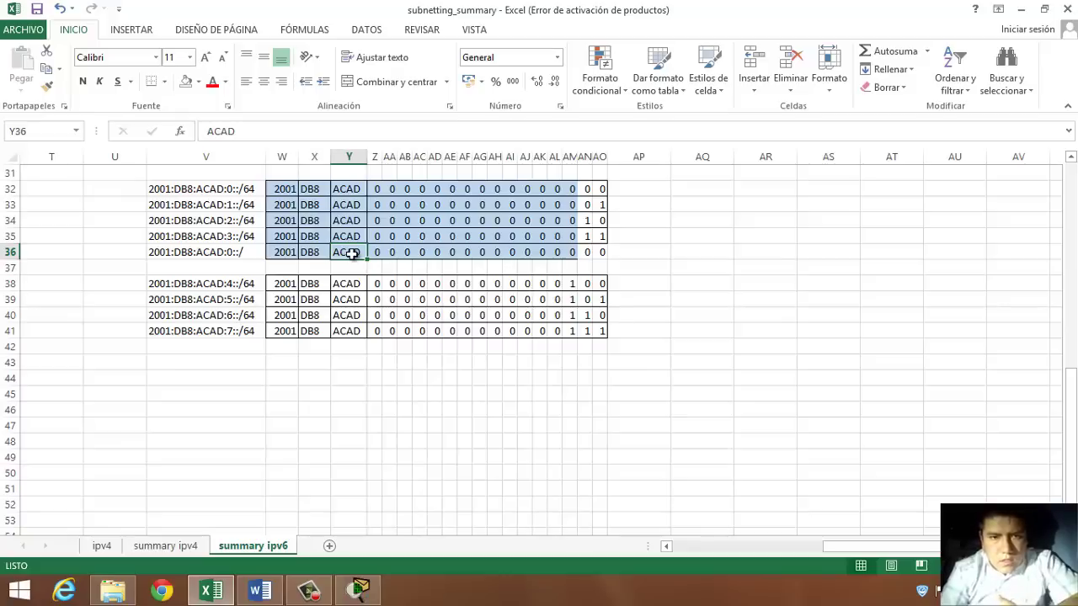
click(374, 253)
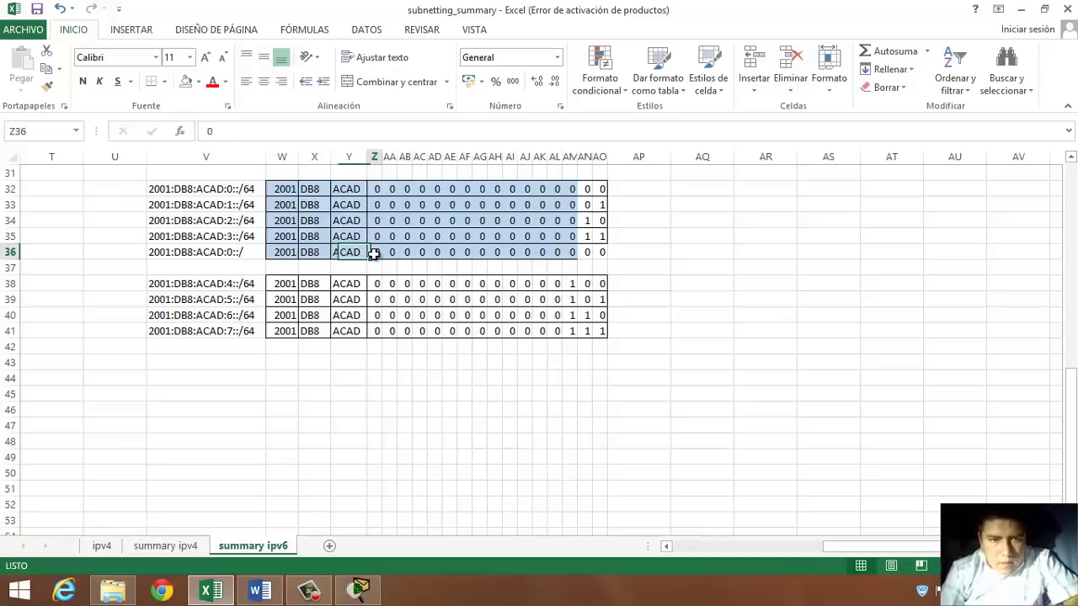
click(385, 254)
click(408, 254)
click(422, 254)
click(436, 254)
click(449, 255)
click(465, 253)
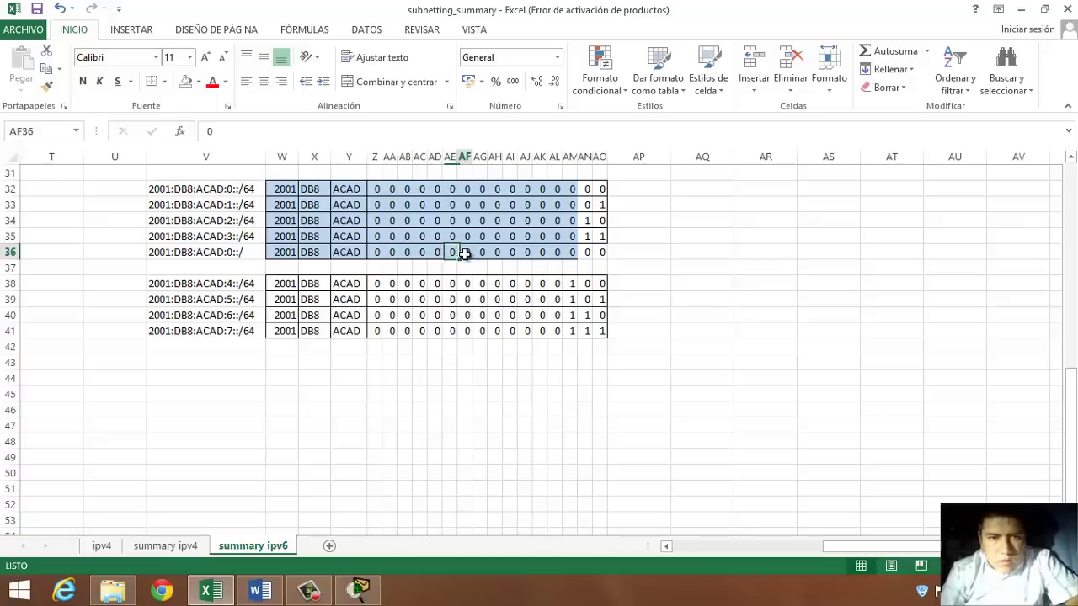
click(480, 253)
click(496, 254)
click(511, 254)
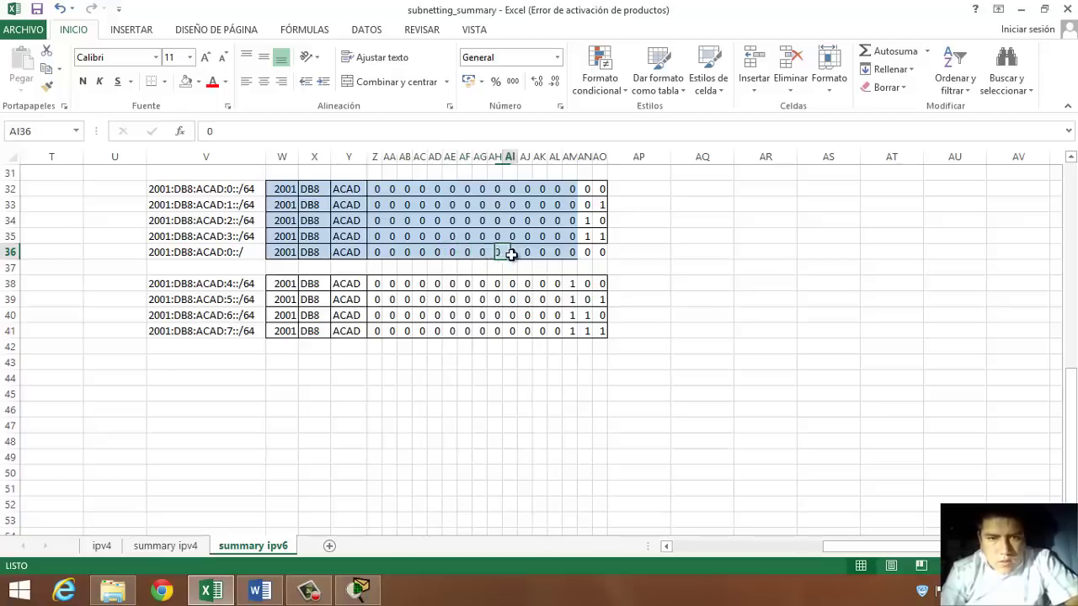
click(526, 253)
click(541, 254)
click(555, 254)
click(568, 254)
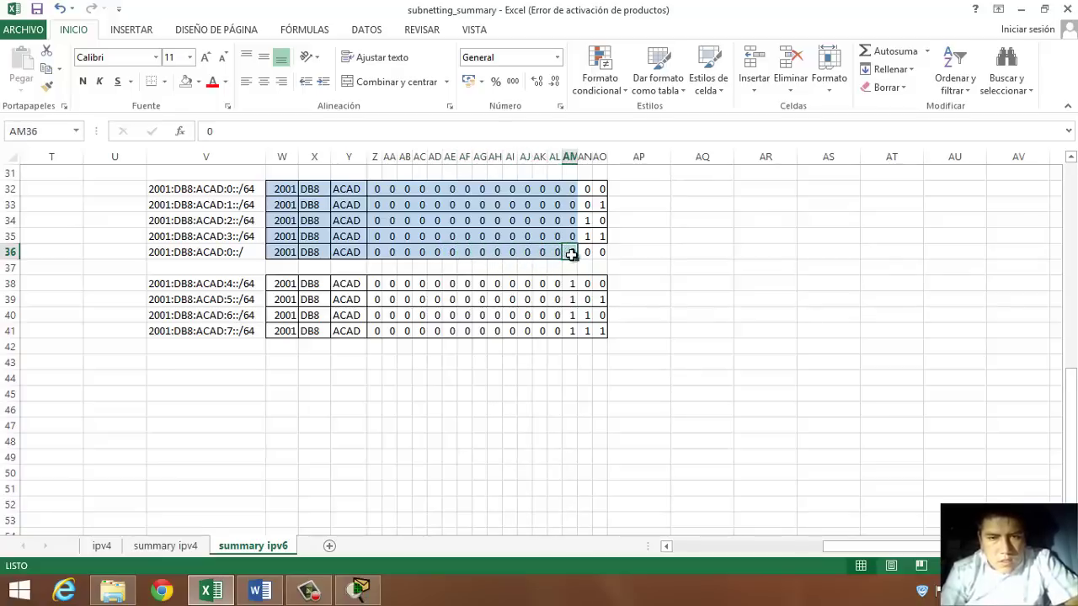
- Complete the summary address in V36 with the prefix length 62, giving 2001:DB8:ACAD:0::/62
click(258, 252)
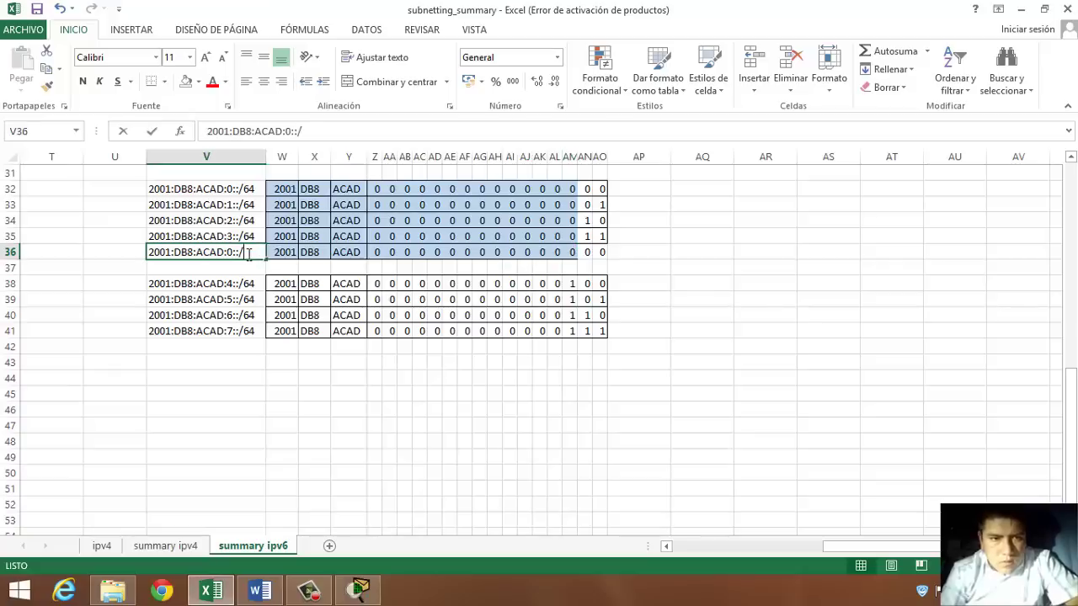
double_click(248, 255)
text(64)
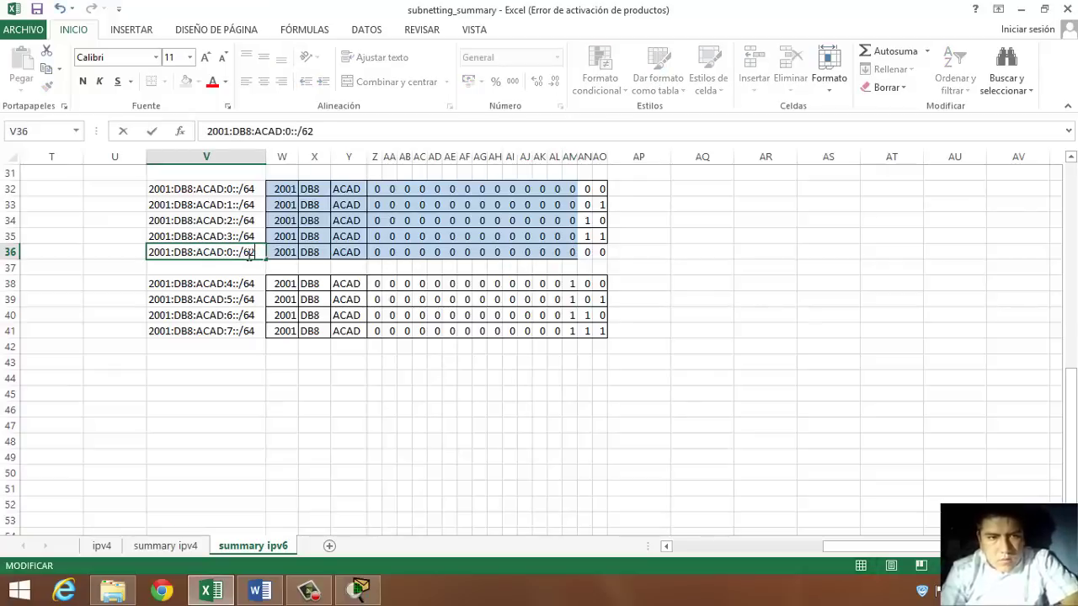
key(Return)
click(246, 253)
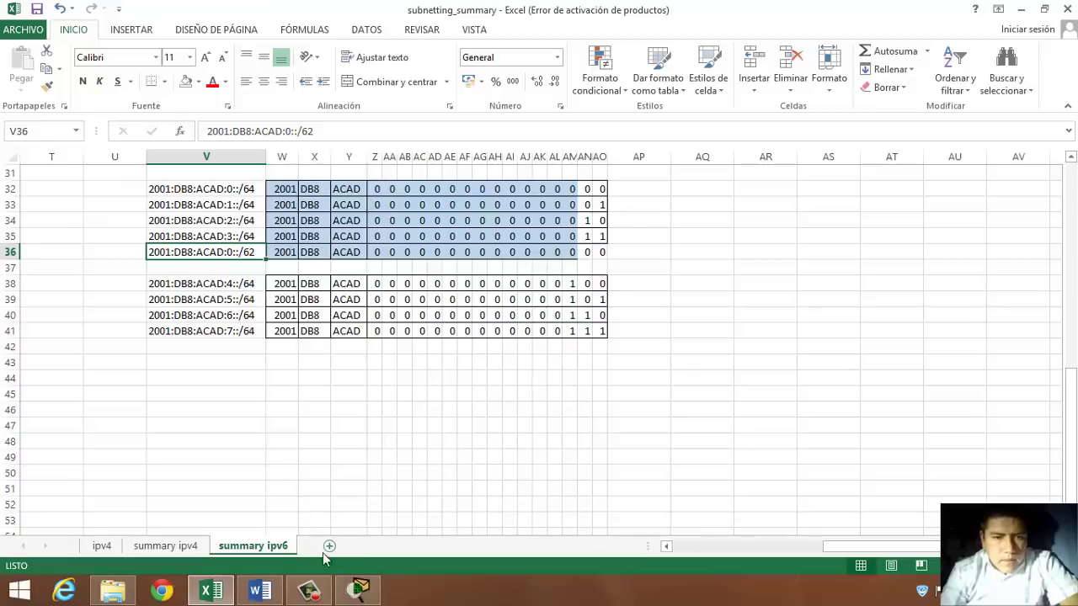
- Bring up Packet Tracer and the Word lab guide, and check the guide's summary route with its appended prefix
click(354, 589)
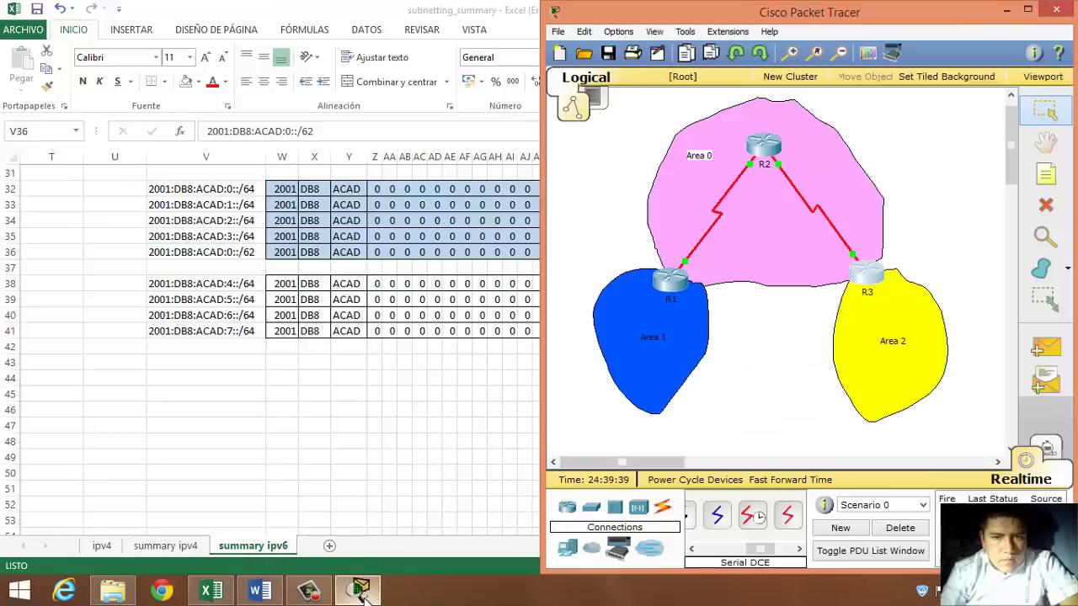
click(260, 591)
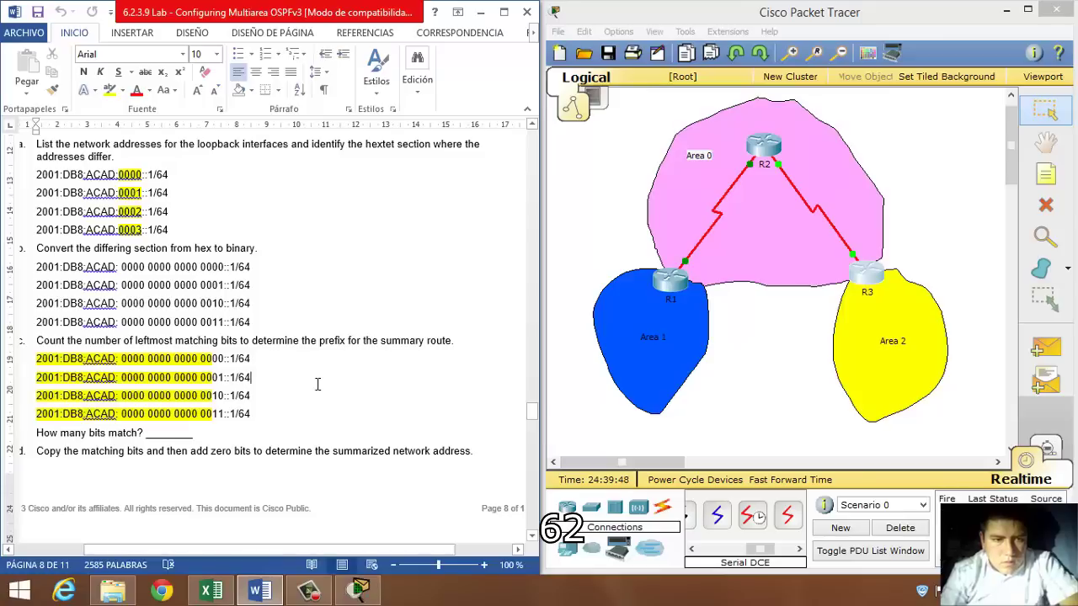
key(Down)
key(Down)
key(Down)
key(Down)
key(Down)
key(Down)
key(Down)
key(Down)
key(Down)
key(Down)
key(Down)
key(Down)
key(Down)
key(Down)
key(Down)
key(Down)
key(Down)
key(Down)
key(Down)
key(Down)
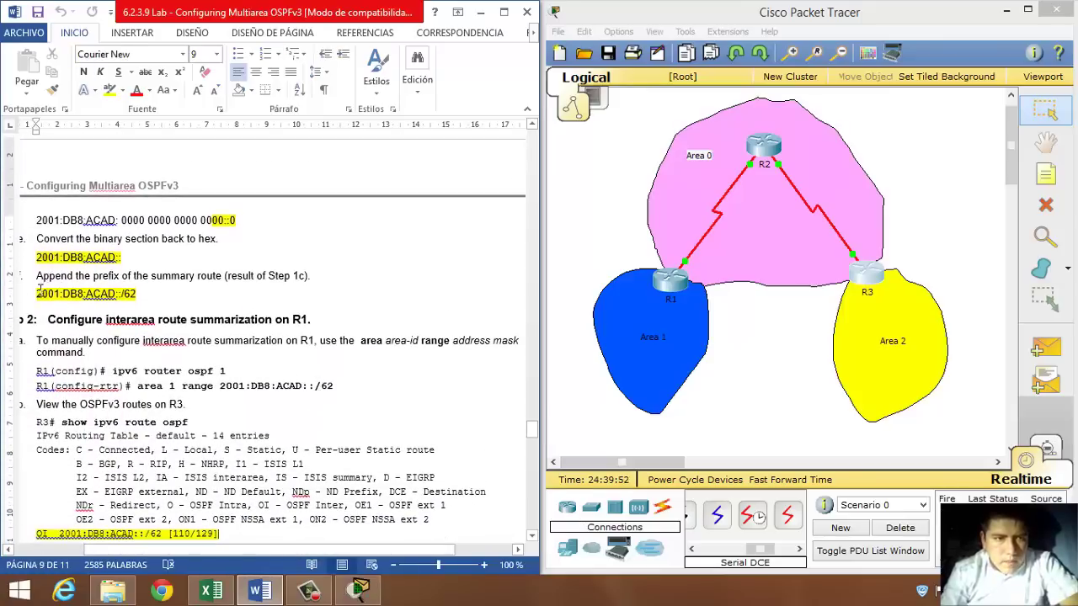
drag(37, 293, 139, 294)
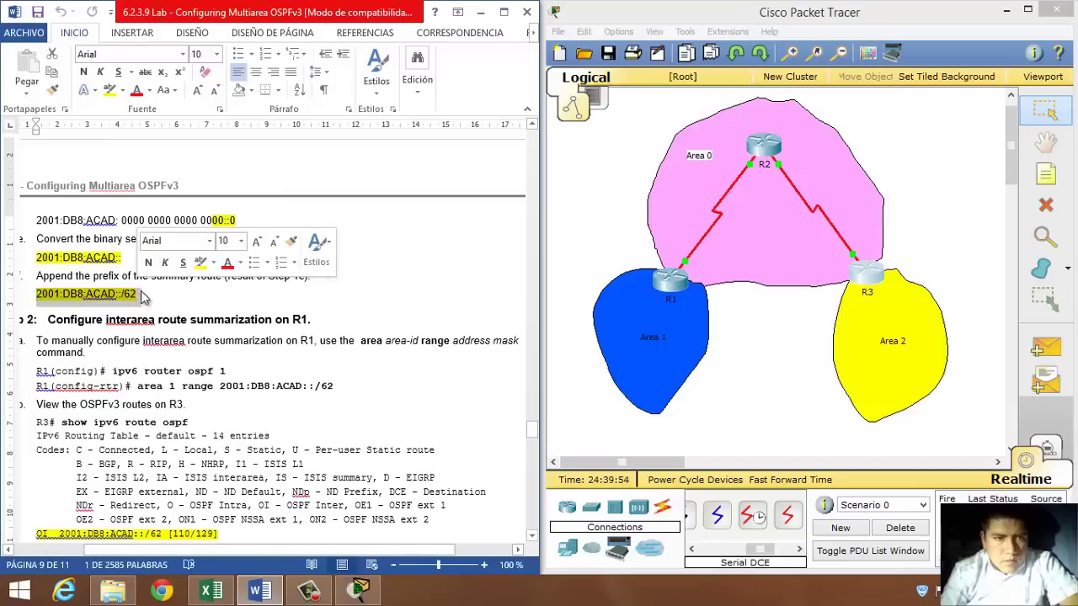
click(148, 301)
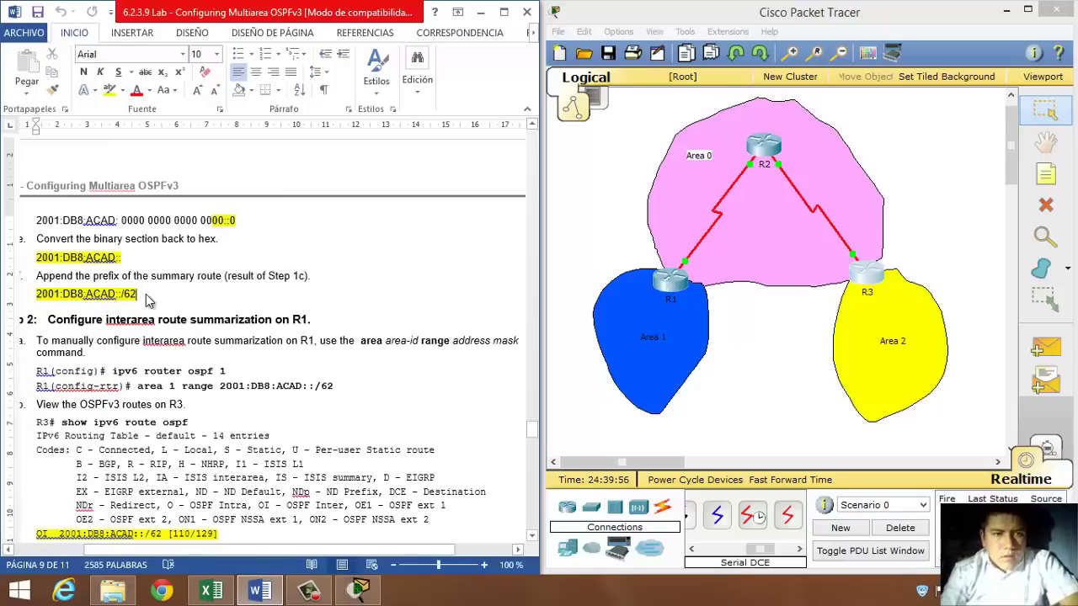
- Read the lab guide's Step 2 instructions on configuring interarea route summarization on R1
key(Down)
key(Down)
key(Down)
key(Down)
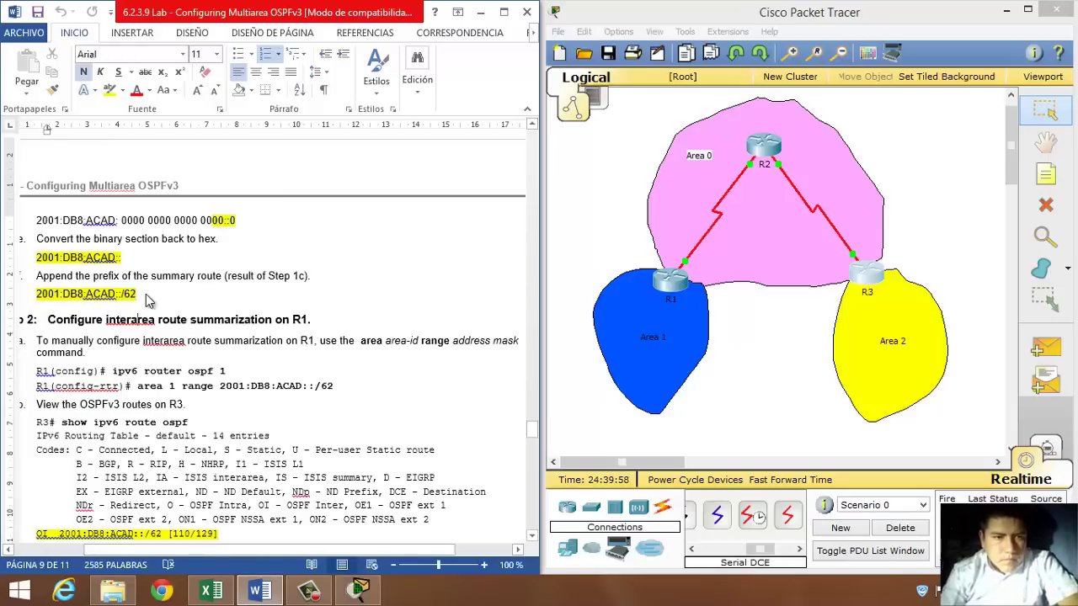
key(Down)
key(Down)
key(Down)
key(Down)
key(Down)
key(Down)
key(Down)
key(Down)
key(Down)
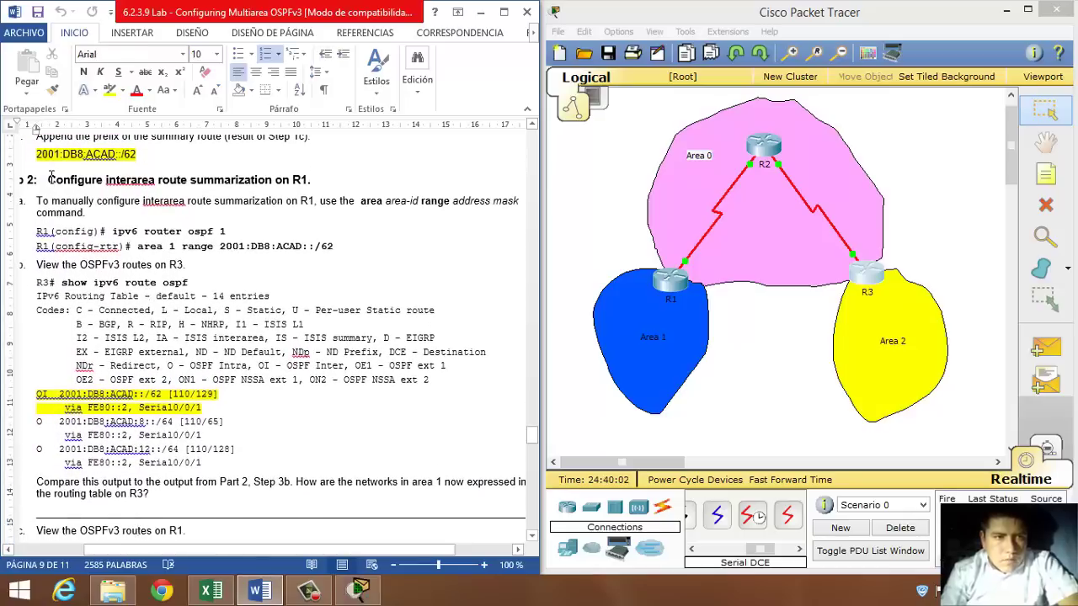
drag(48, 179, 320, 183)
- Open R1's command line in Packet Tracer, enter global configuration mode and start OSPFv3 configuration with ipv6 router ospf 1
click(670, 282)
drag(680, 114, 960, 92)
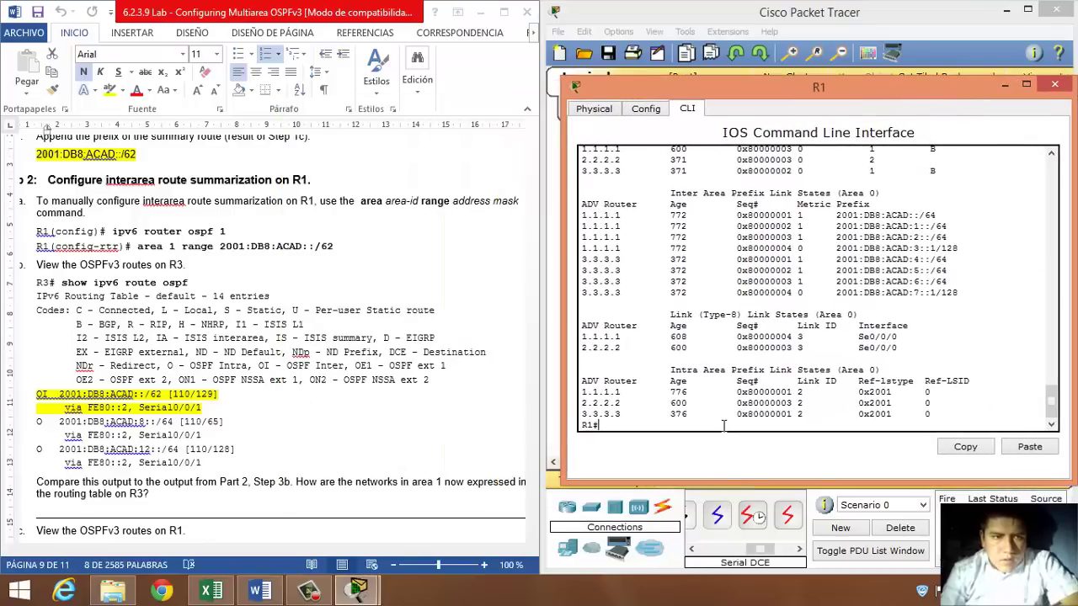
text(conf)
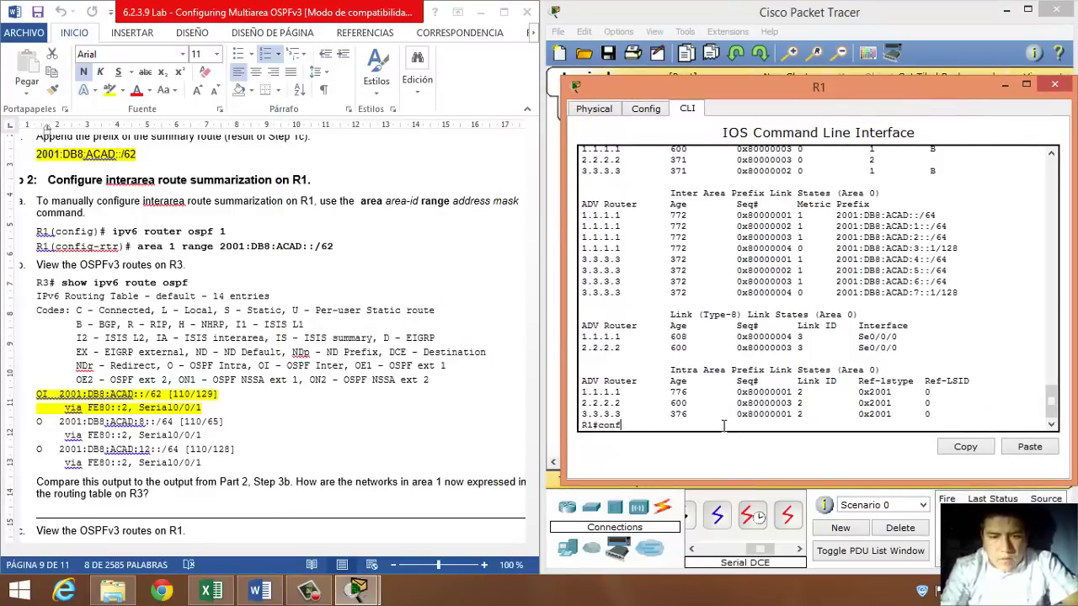
text( t)
key(Return)
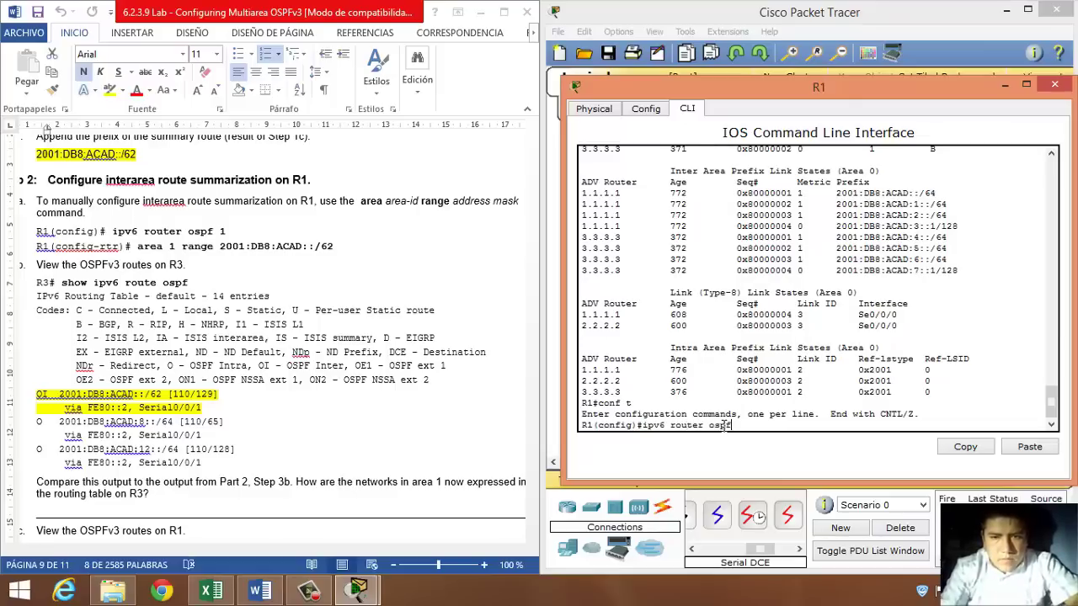
key(Return)
key(Up)
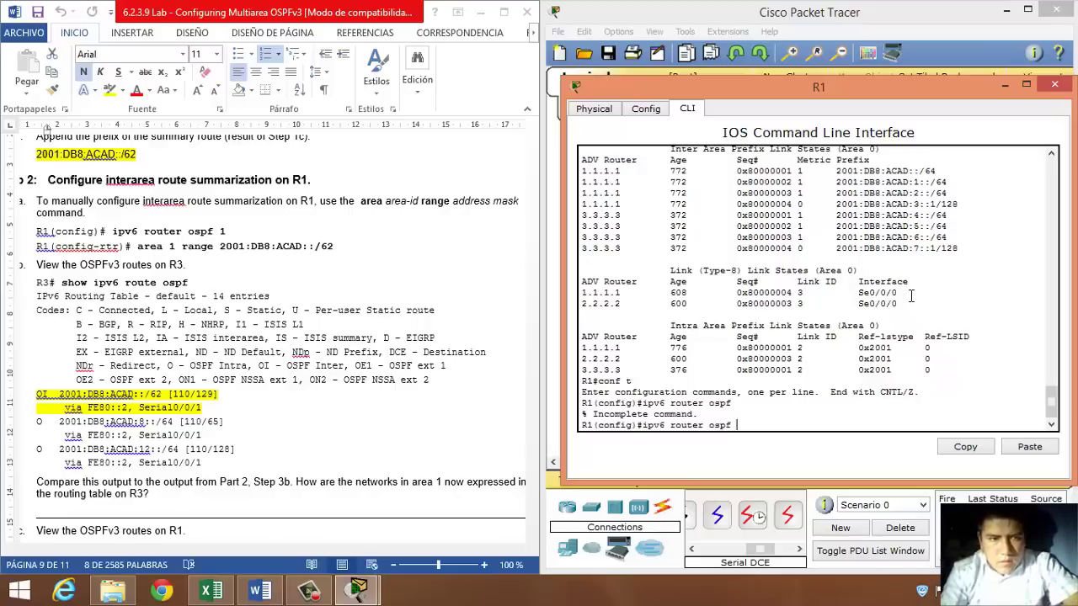
key(Return)
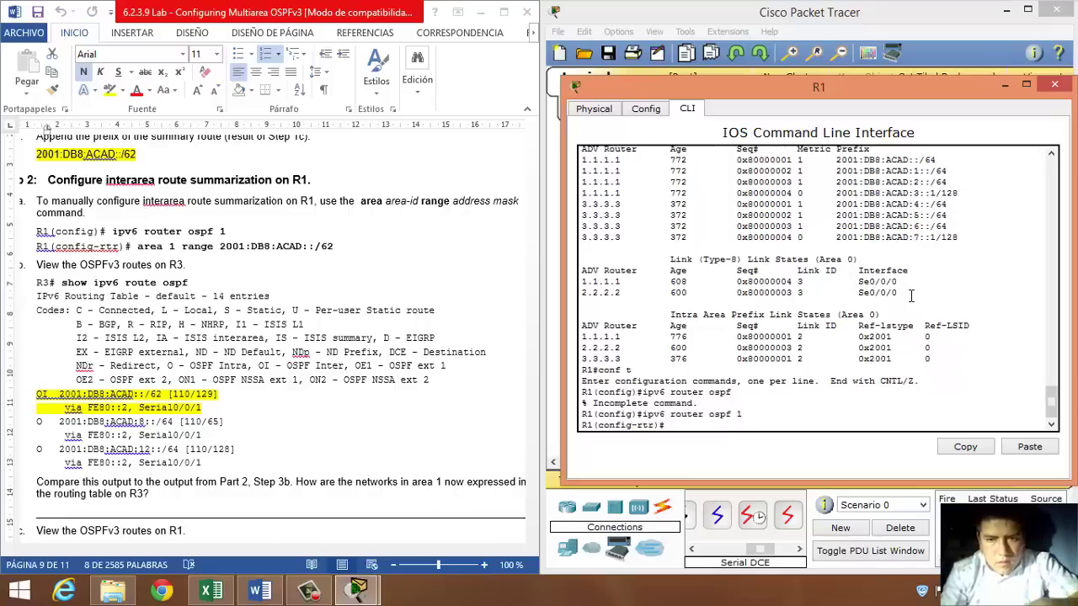
- Try to summarize area 1 on R1 with the guide's command area 1 range 2001:db8:acad::/62
click(115, 230)
drag(116, 231, 225, 232)
drag(135, 248, 346, 249)
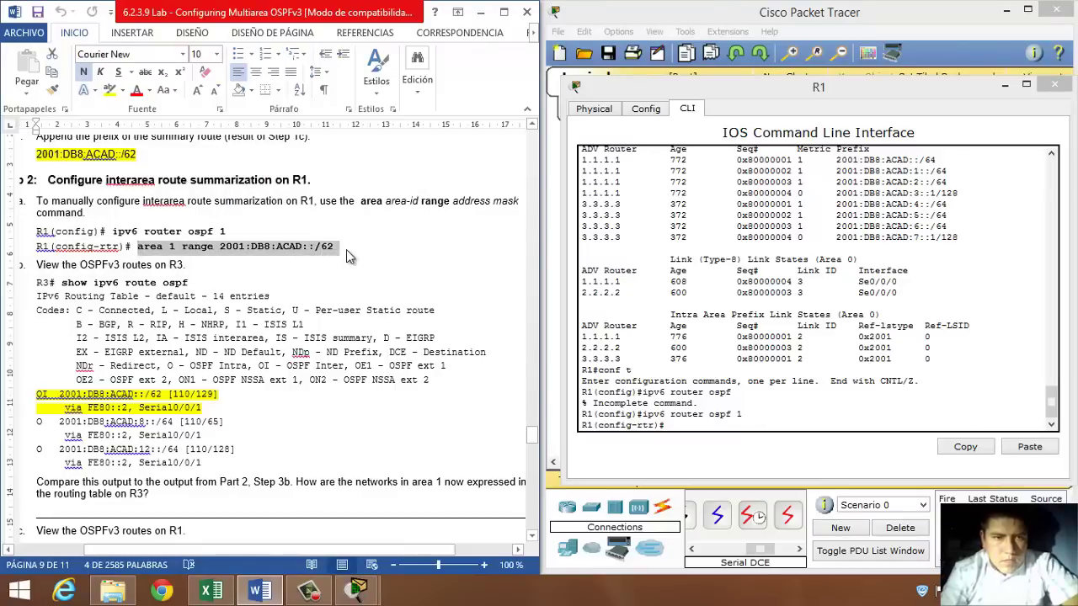
click(677, 425)
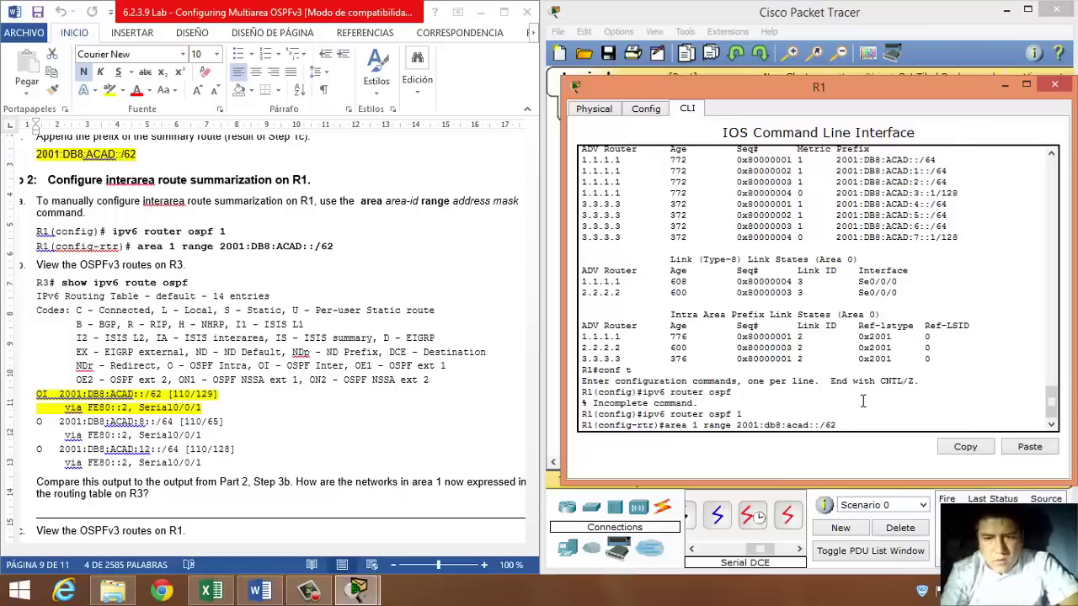
key(Return)
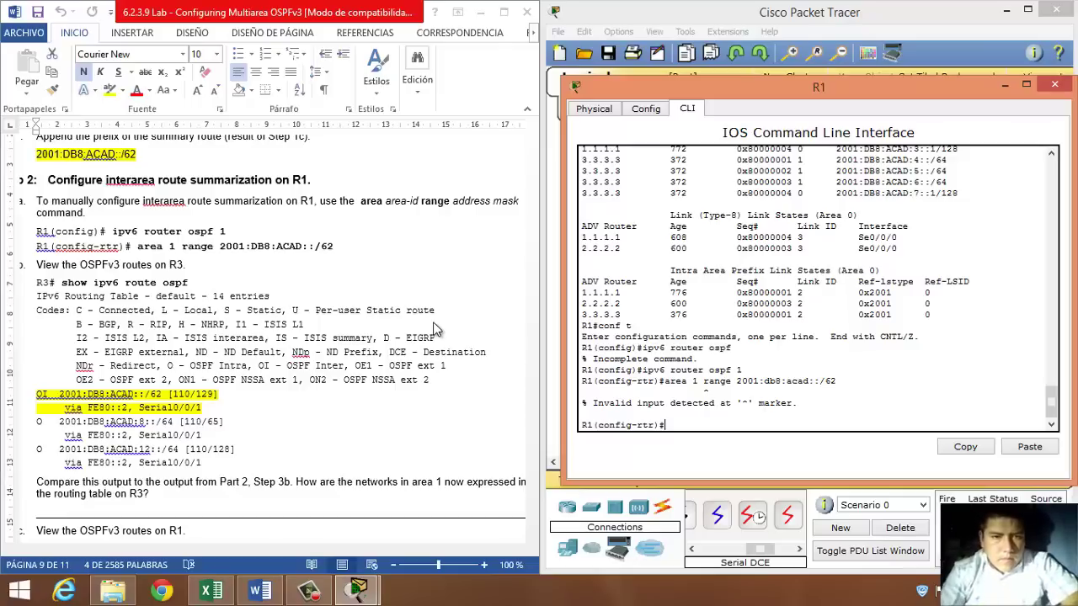
- Read the guide's instruction for viewing OSPFv3 routes on R3, review R1's earlier route output and close R1's window
key(alt+Tab)
drag(531, 430, 532, 437)
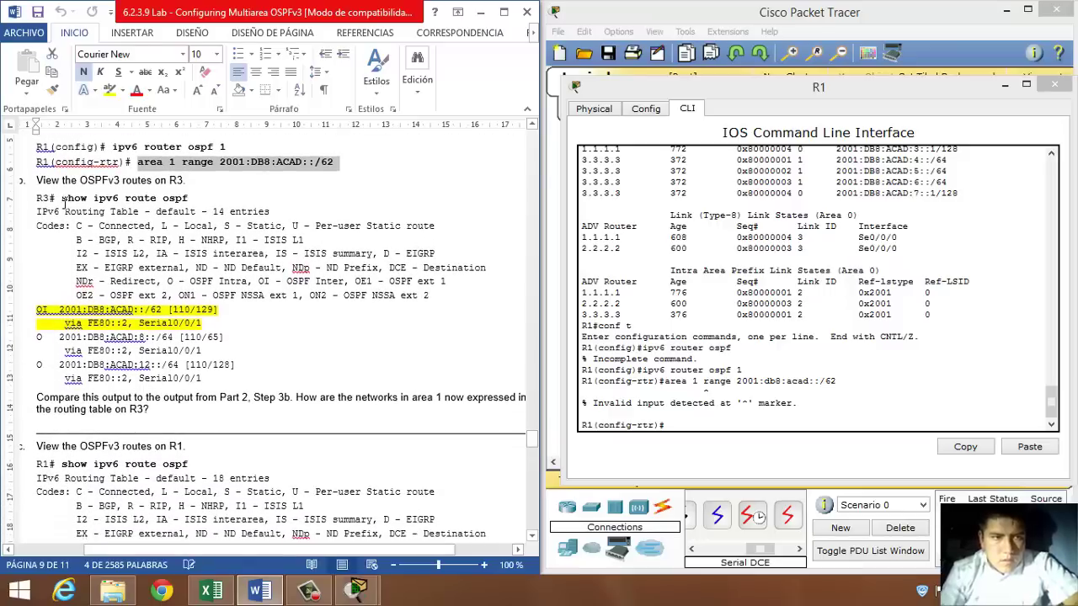
drag(62, 199, 215, 197)
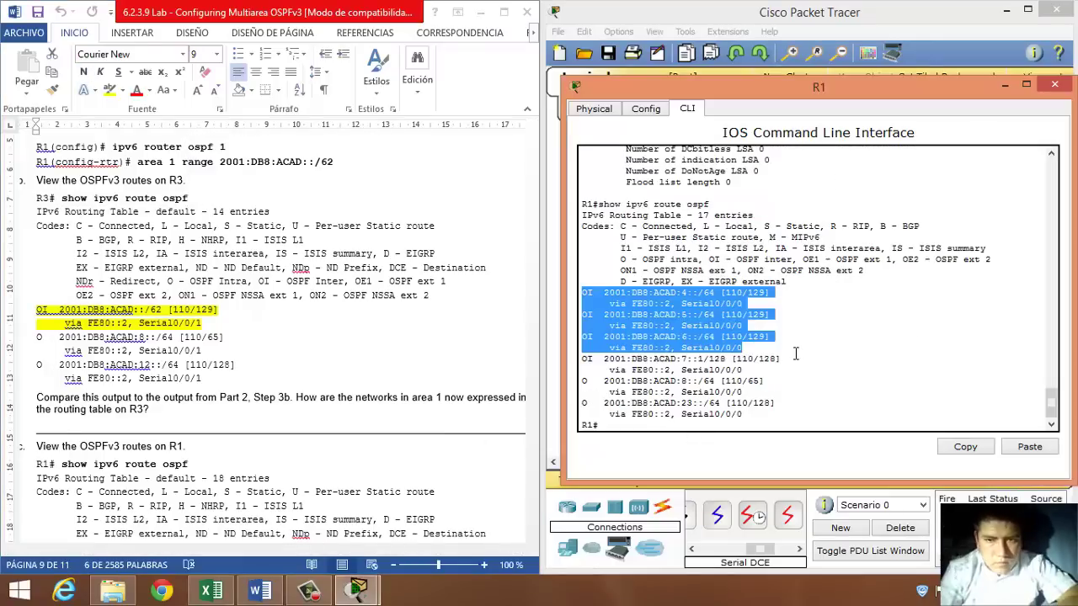
click(791, 356)
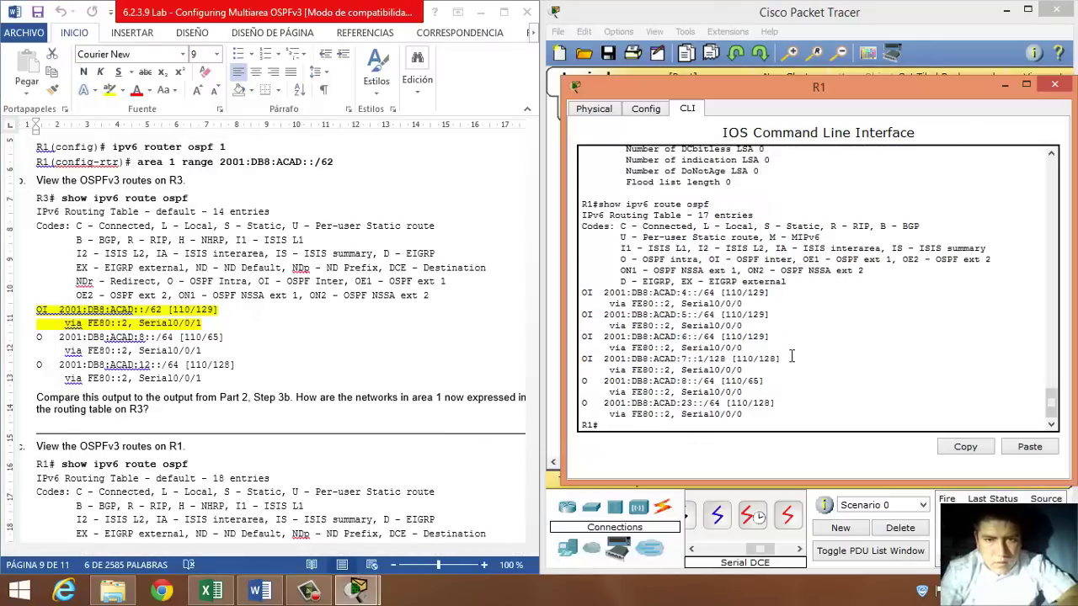
click(1054, 84)
- Open R3's command line and display its OSPFv3 routes with show ipv6 route ospf
drag(37, 198, 49, 199)
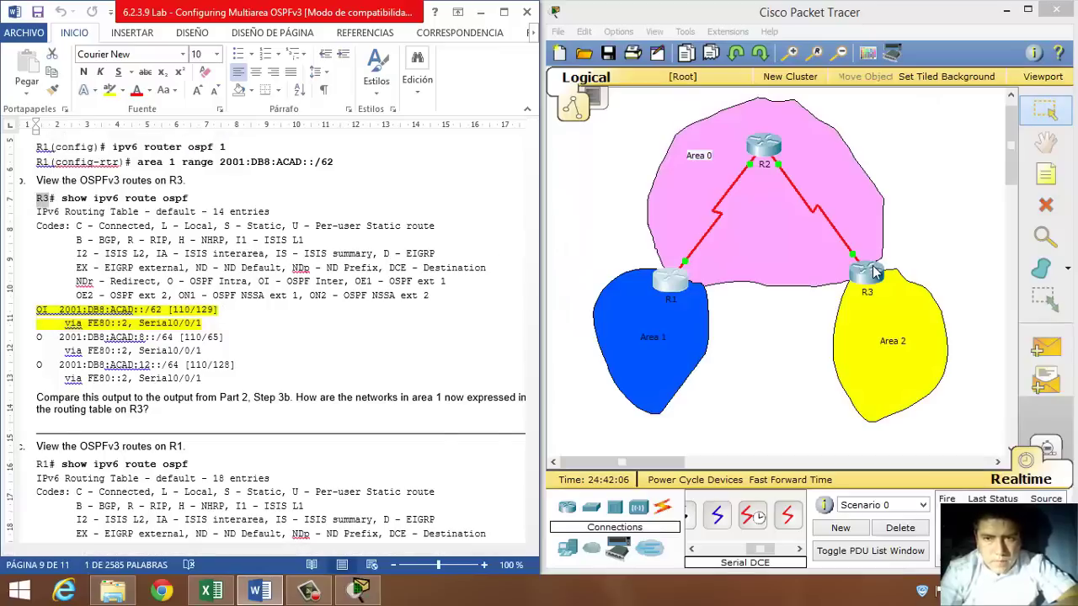
click(860, 266)
drag(708, 114, 906, 91)
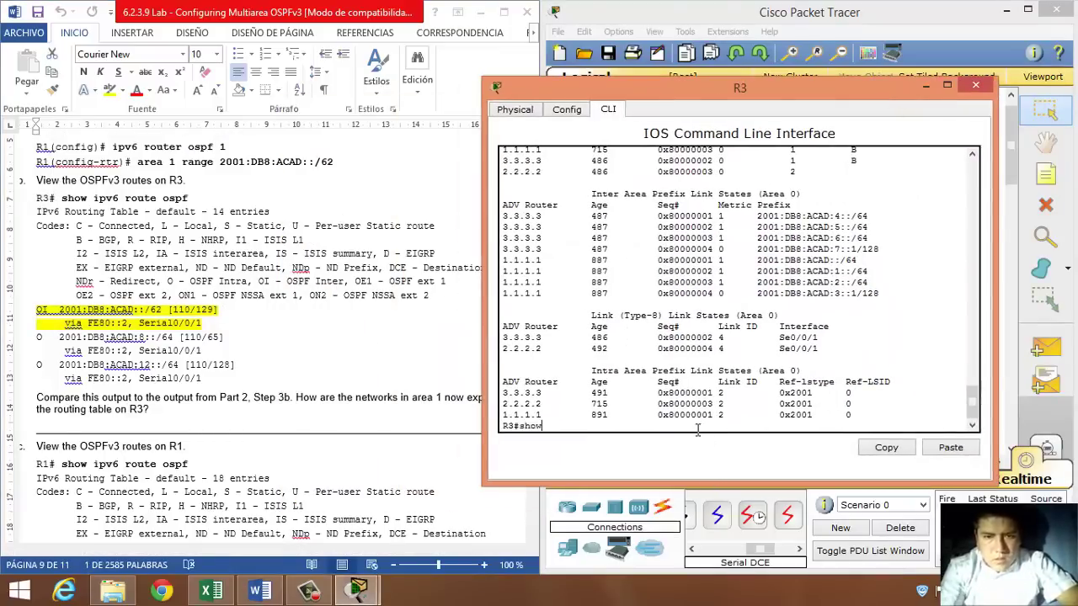
text(6)
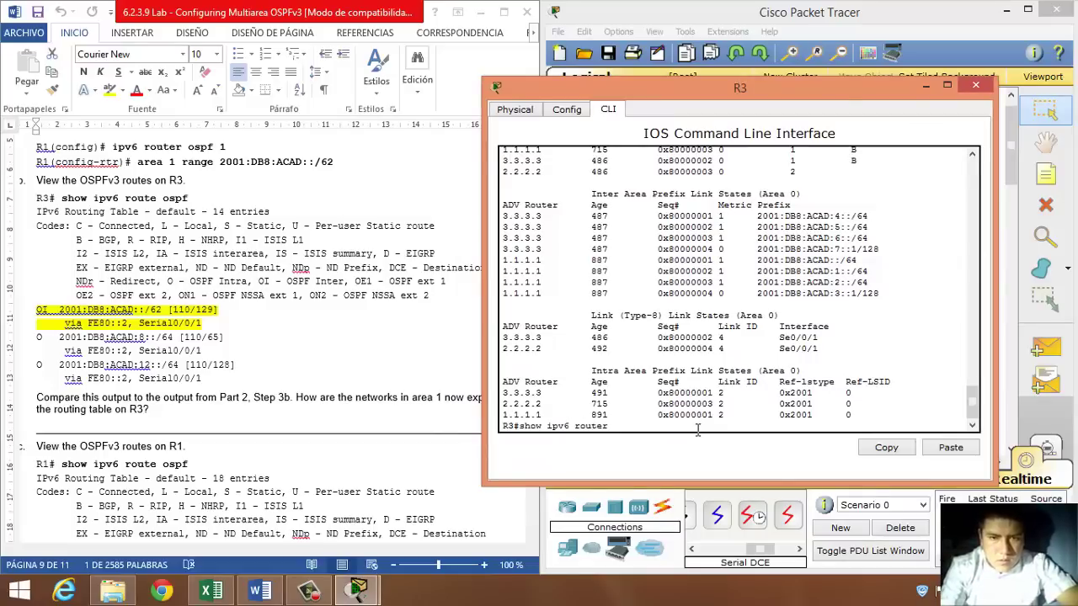
text( route ospf)
key(Return)
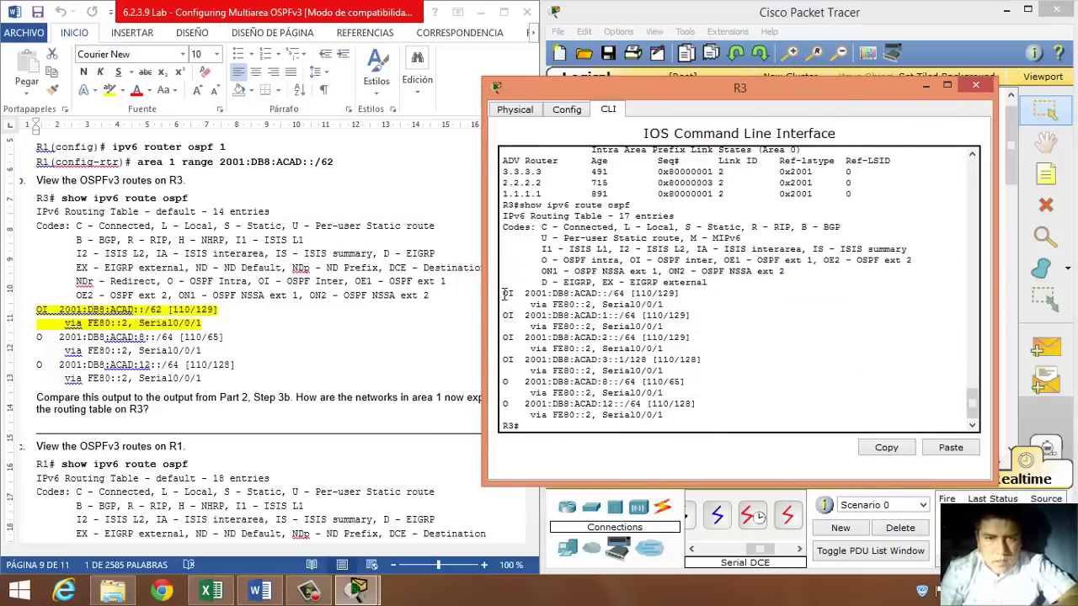
- Compare the interarea routes of the four area 1 networks on R3 with the highlighted summary route in the guide
drag(506, 293, 671, 368)
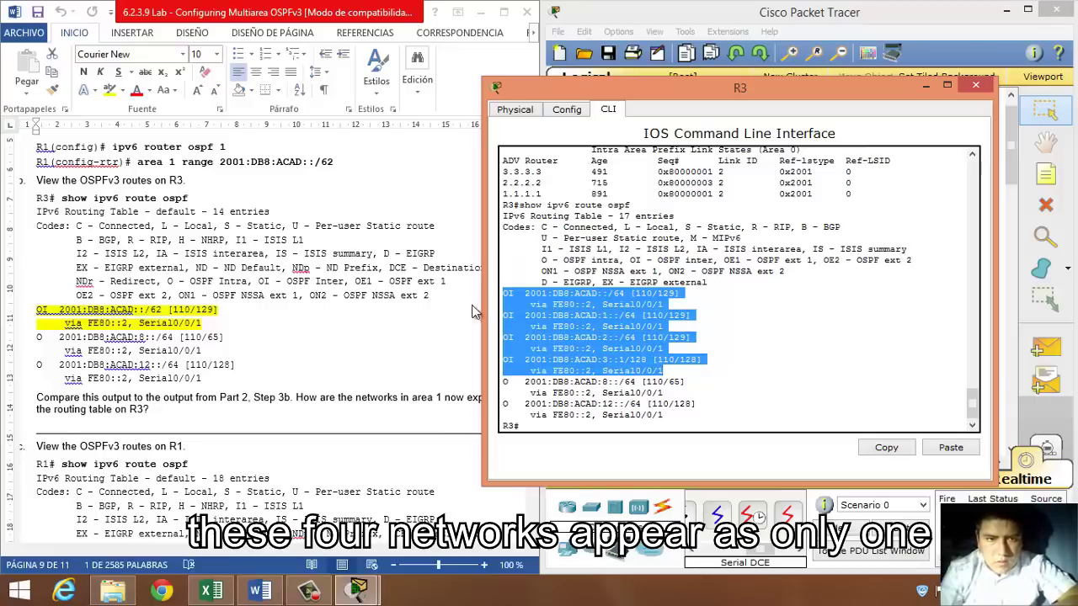
click(194, 325)
drag(200, 330, 35, 313)
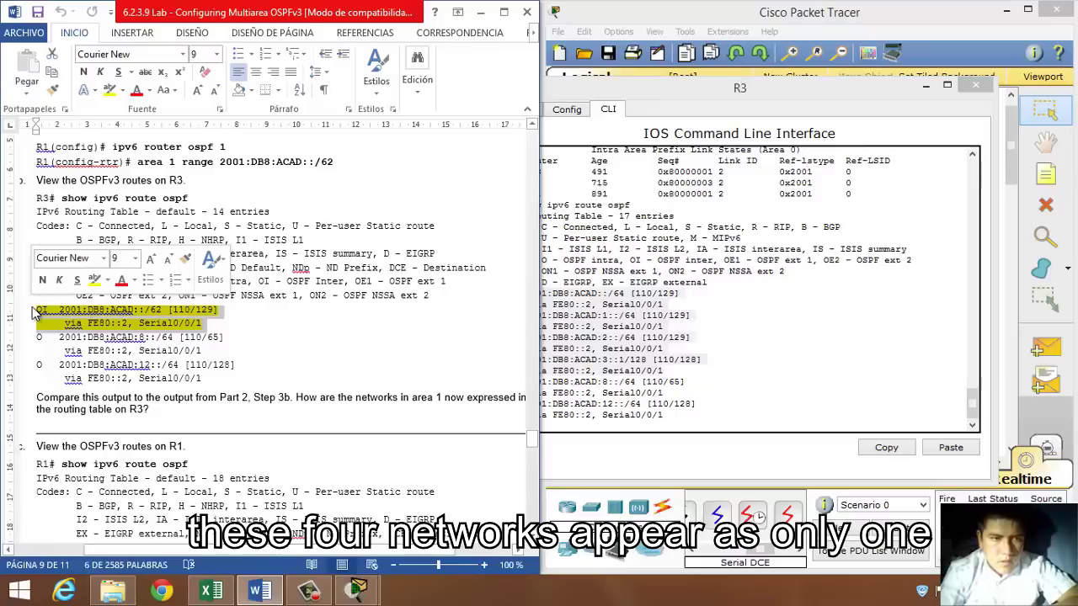
- Read the guide's question about how the area 1 networks are now expressed in R3's routing table compared with Part 2, Step 3b
click(223, 328)
click(678, 389)
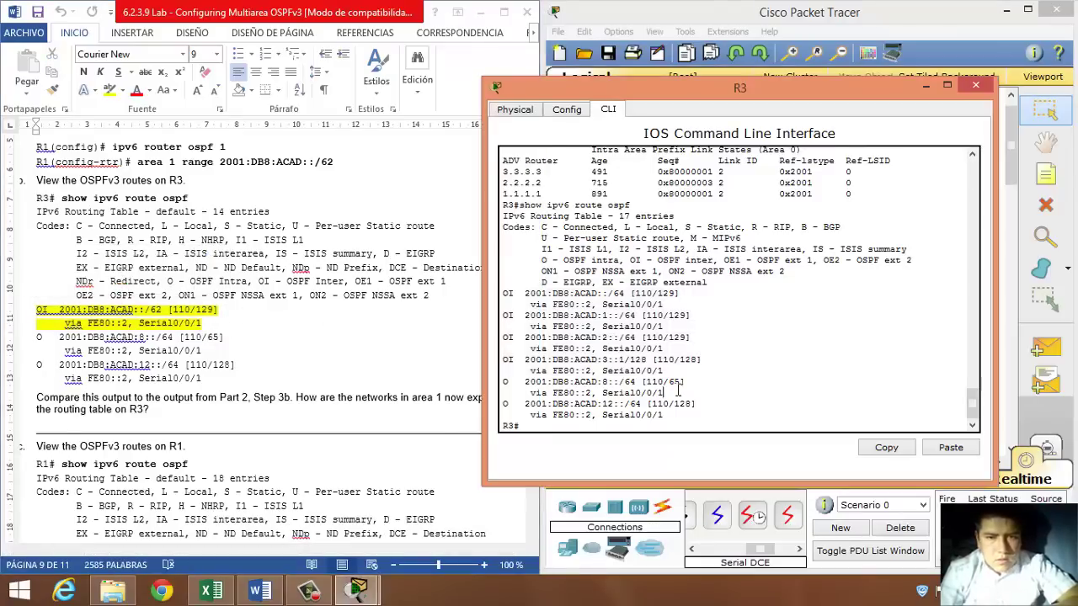
click(324, 432)
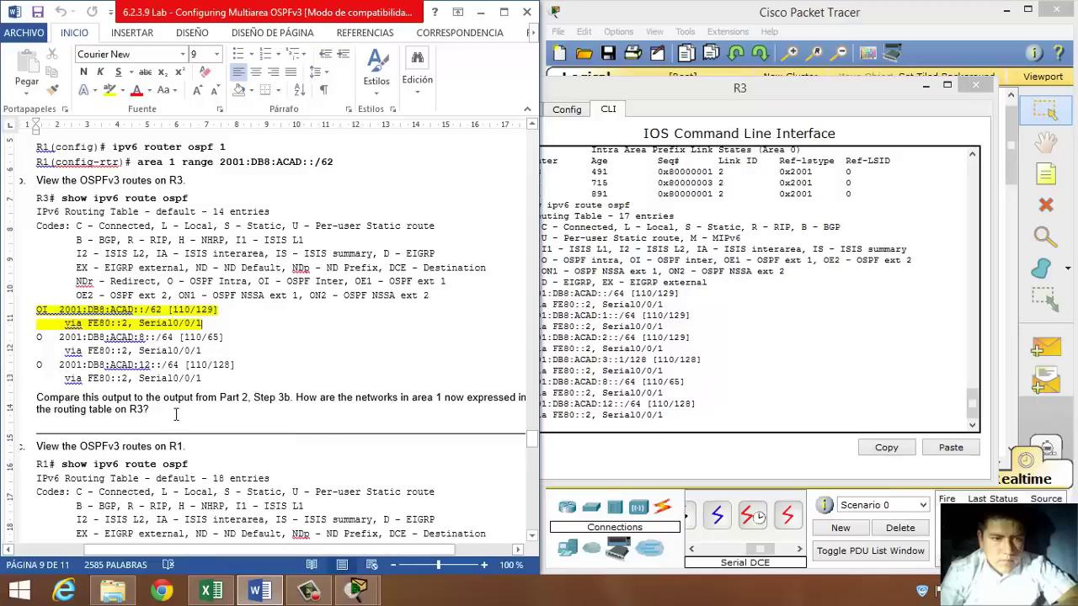
drag(37, 398, 165, 412)
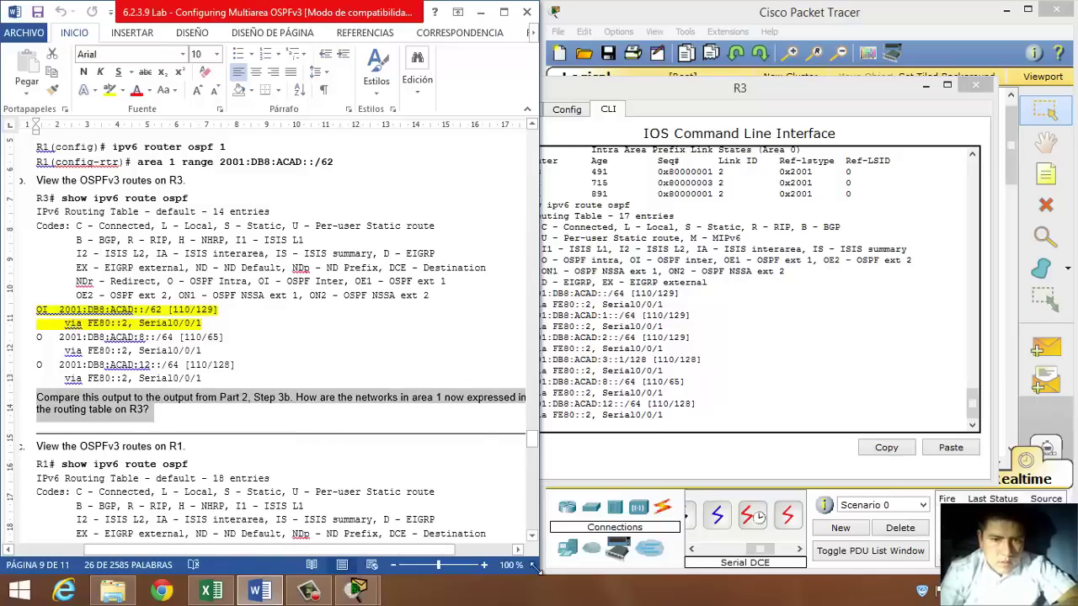
drag(530, 536, 530, 534)
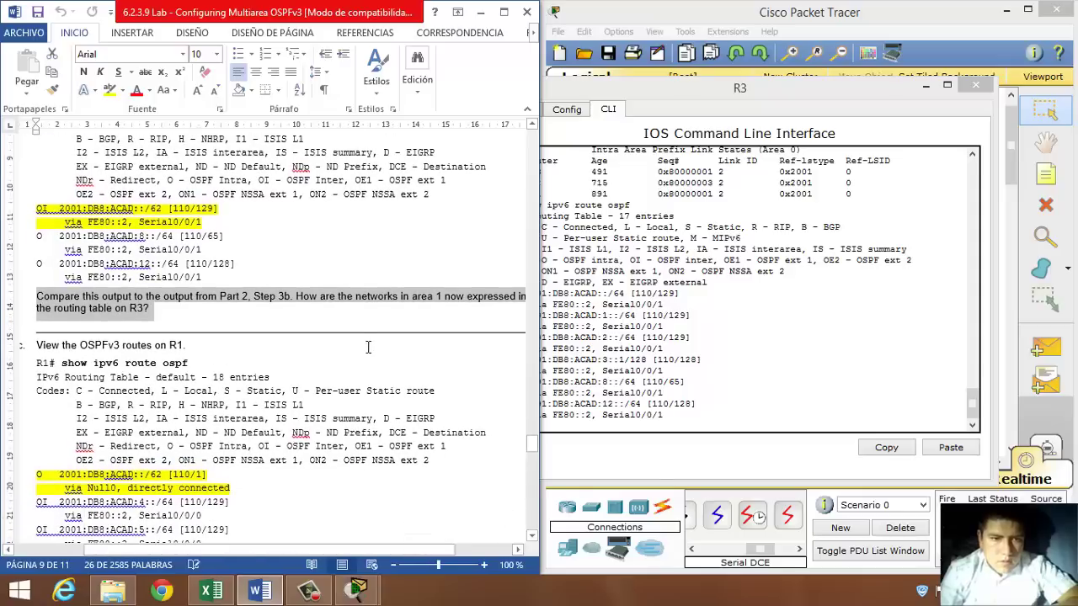
click(299, 291)
drag(296, 295, 202, 306)
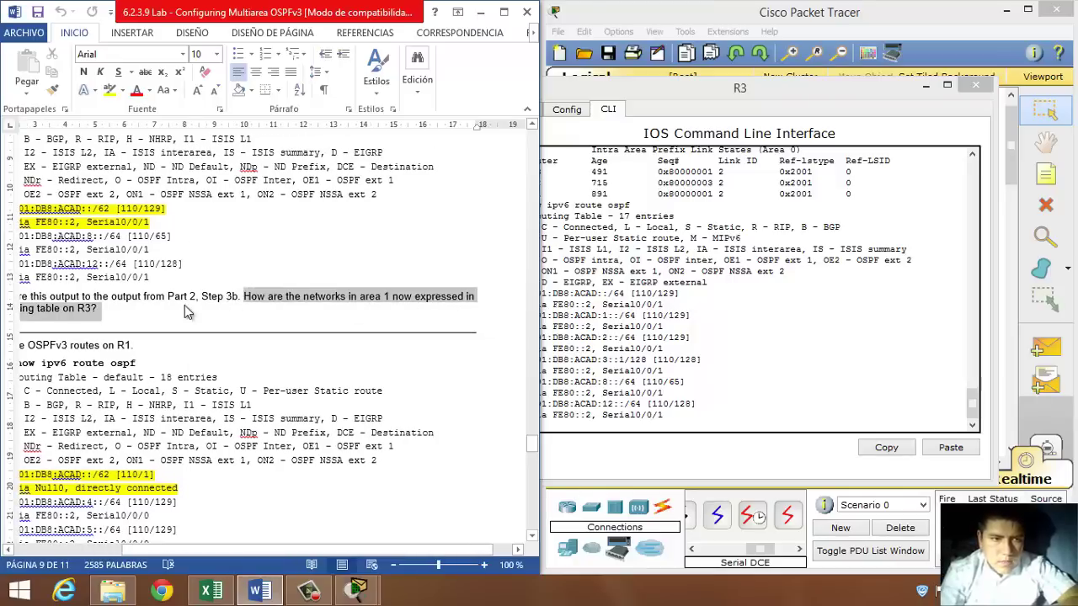
drag(379, 549, 329, 549)
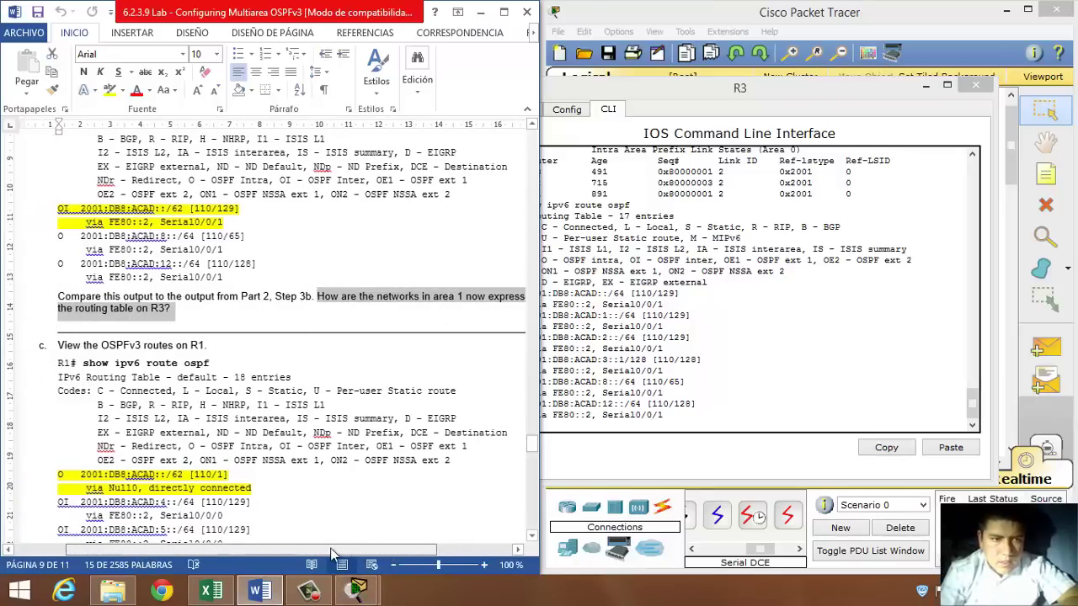
- Examine the OSPFv3 routes in the guide's R3 output, especially the highlighted OI summary route 2001:DB8:ACAD::/62
drag(229, 278, 84, 216)
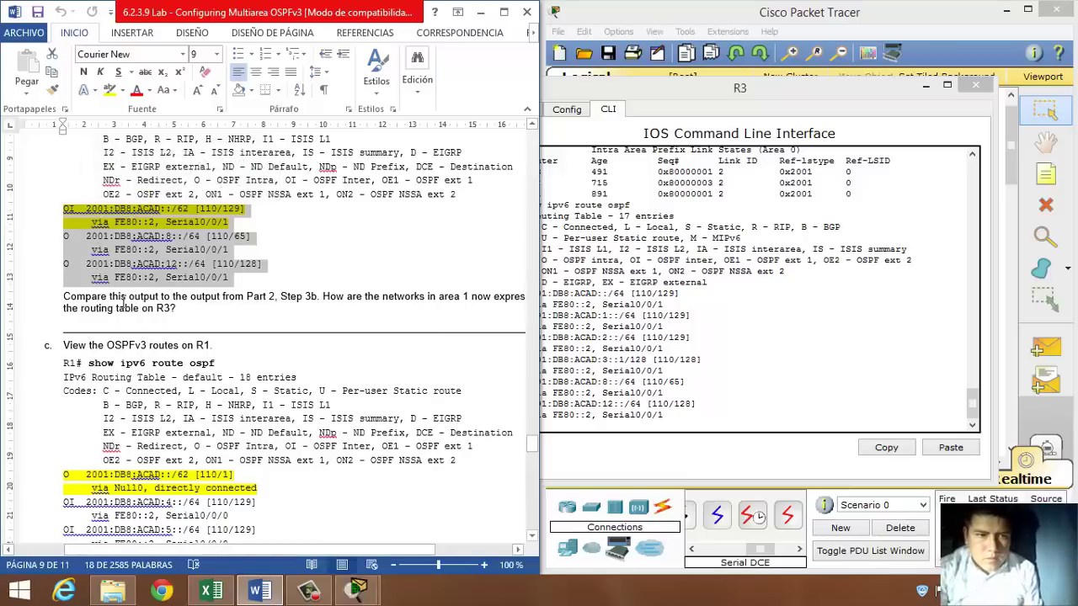
click(135, 324)
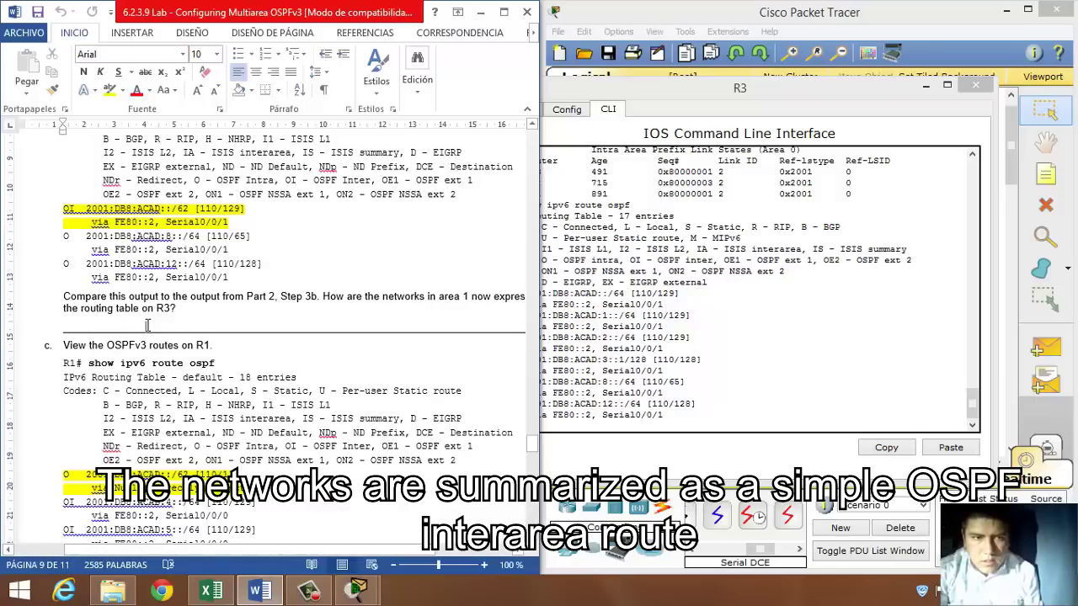
drag(229, 221, 67, 211)
click(64, 208)
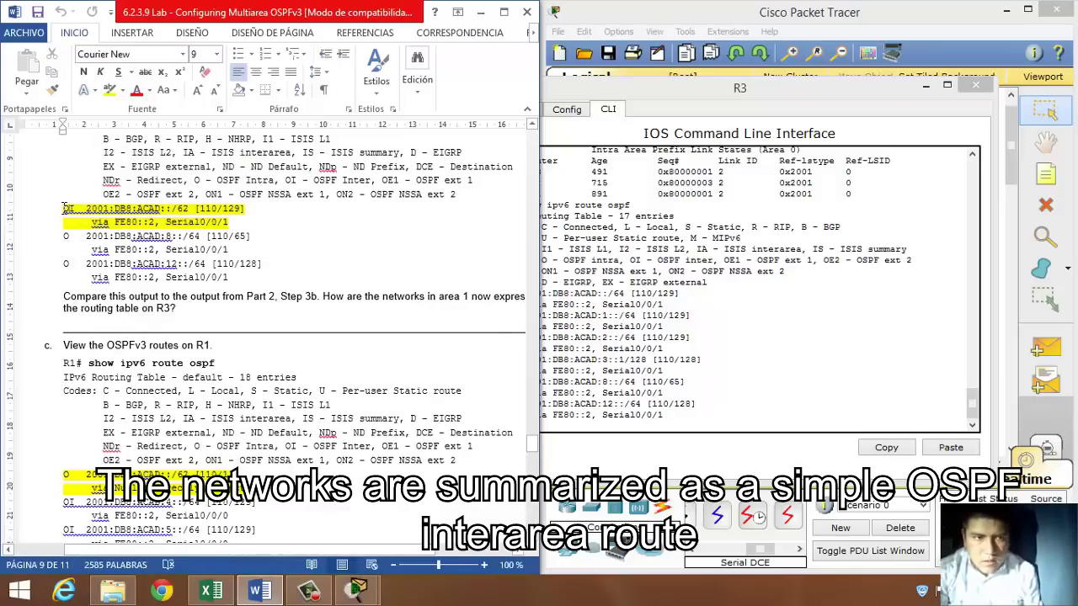
double_click(69, 210)
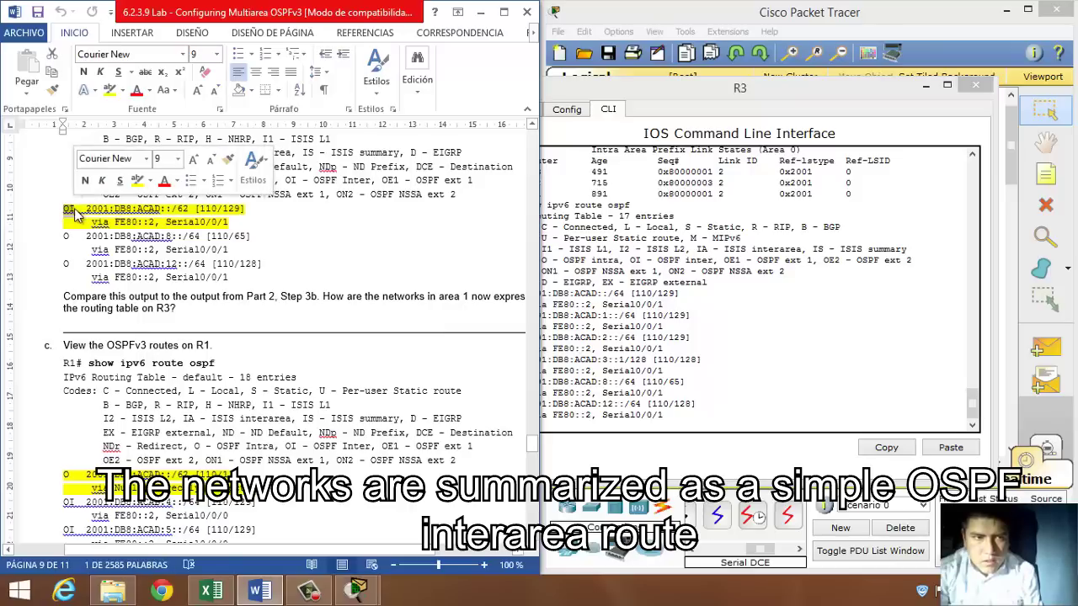
click(66, 210)
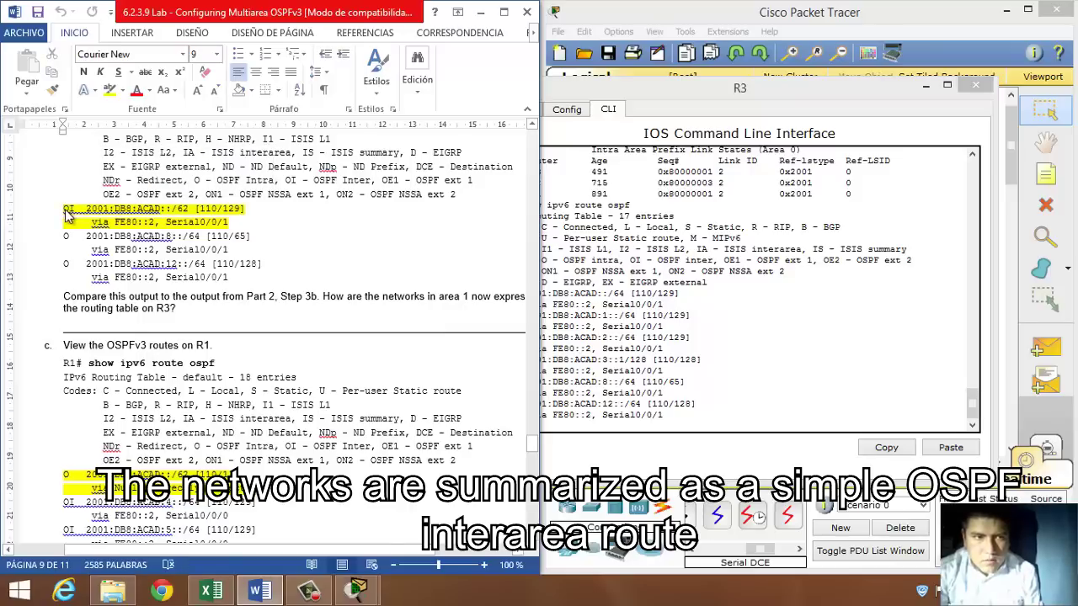
drag(67, 209, 261, 232)
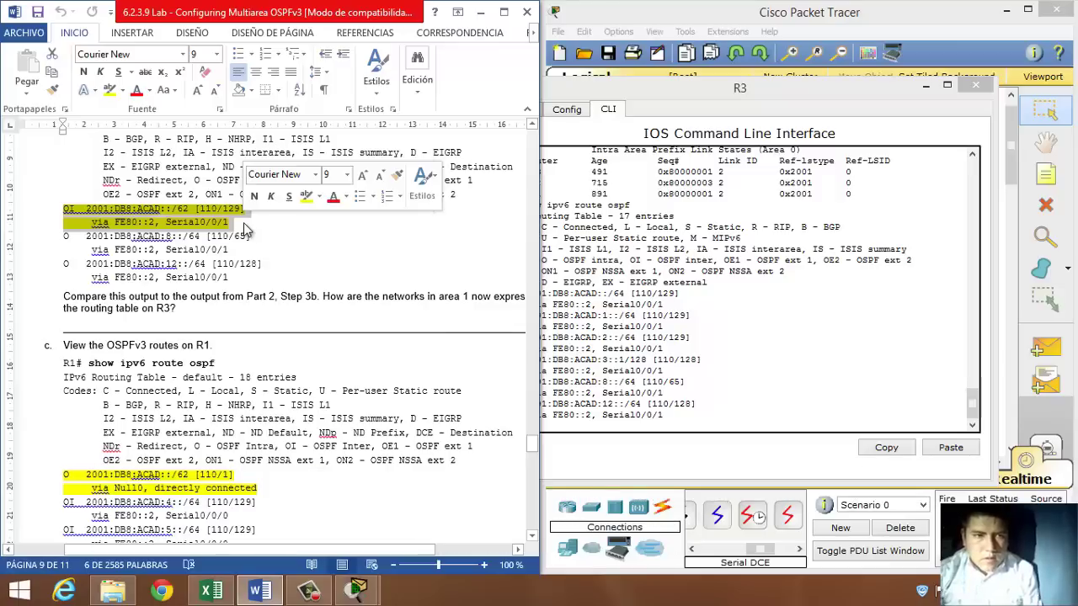
- Following the guide's next instruction, close R3's window and display R1's OSPFv3 routes with show ipv6 route ospf
scroll(243, 222, down, 3)
click(341, 299)
drag(65, 211, 220, 211)
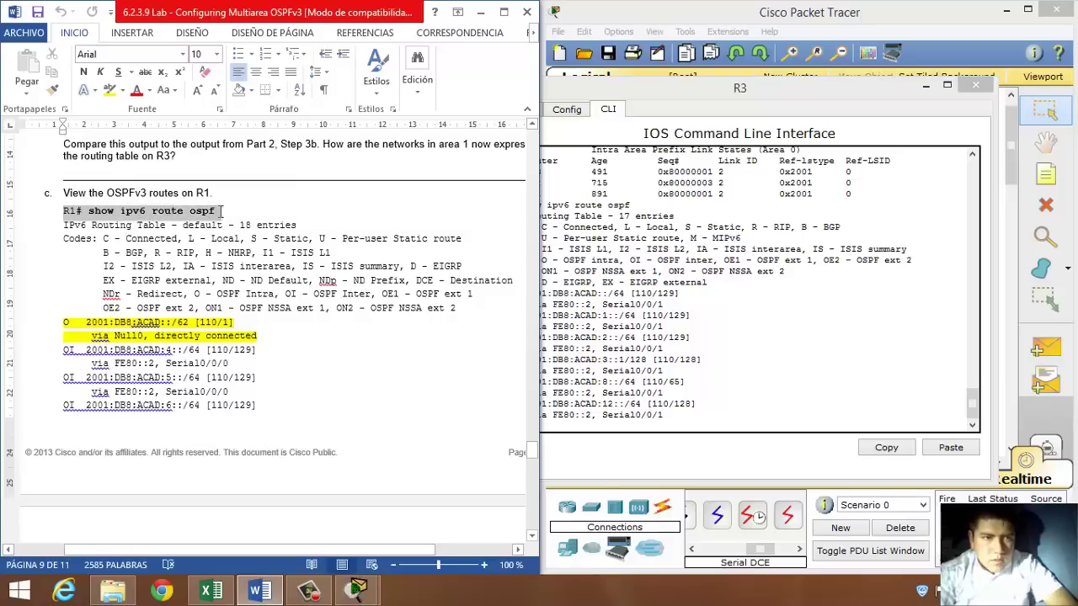
click(221, 212)
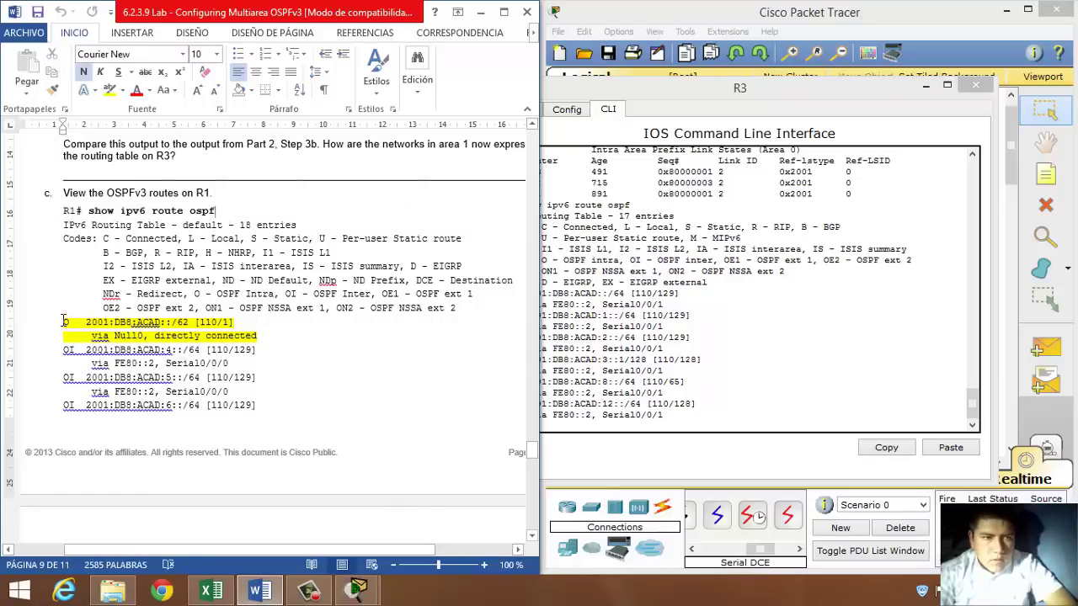
click(835, 227)
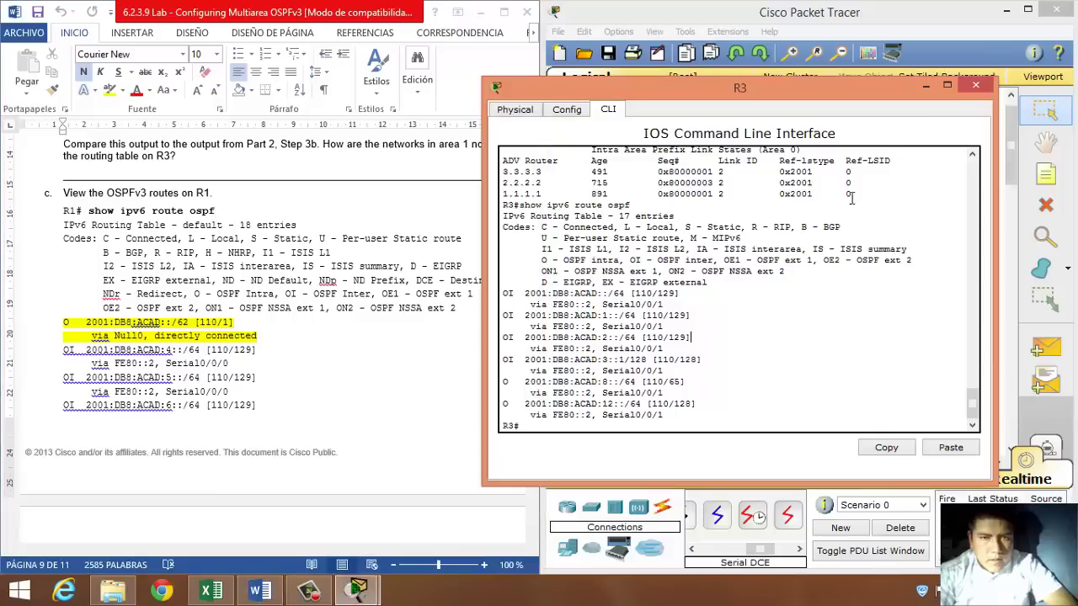
click(975, 88)
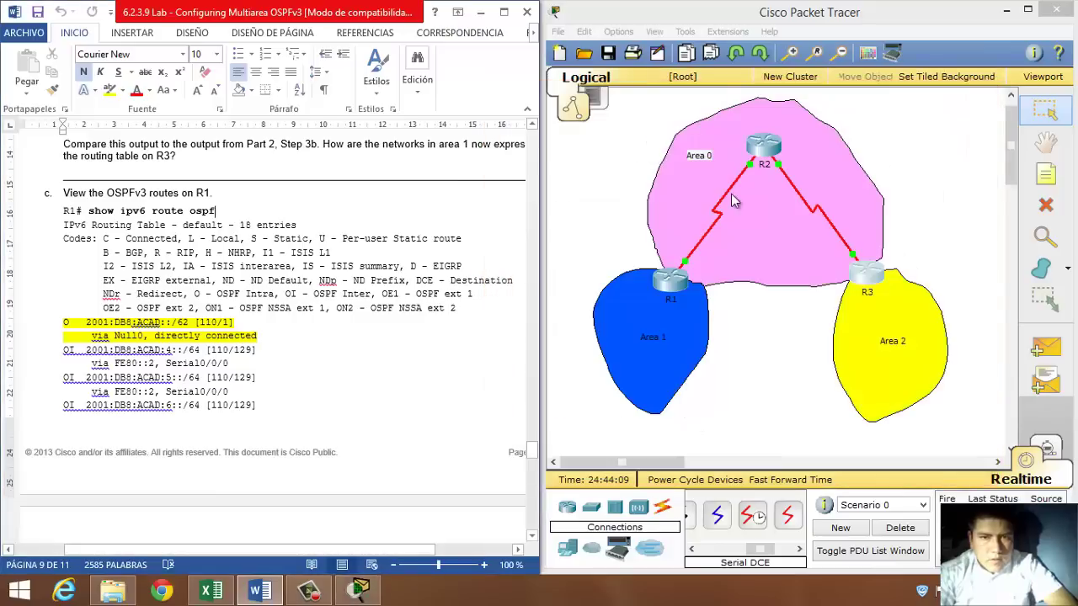
click(670, 284)
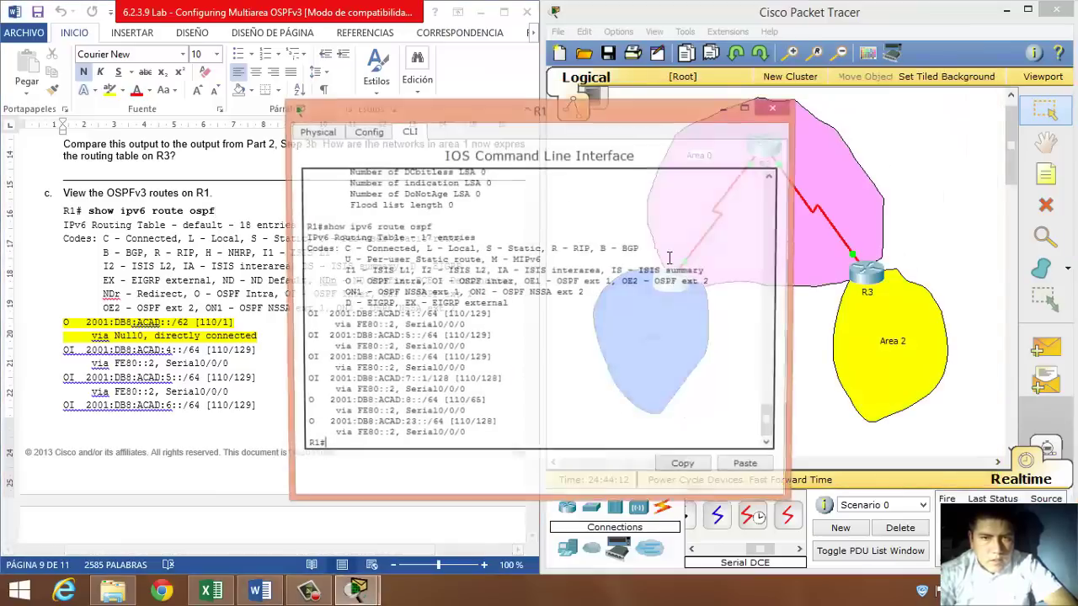
drag(773, 107, 1010, 78)
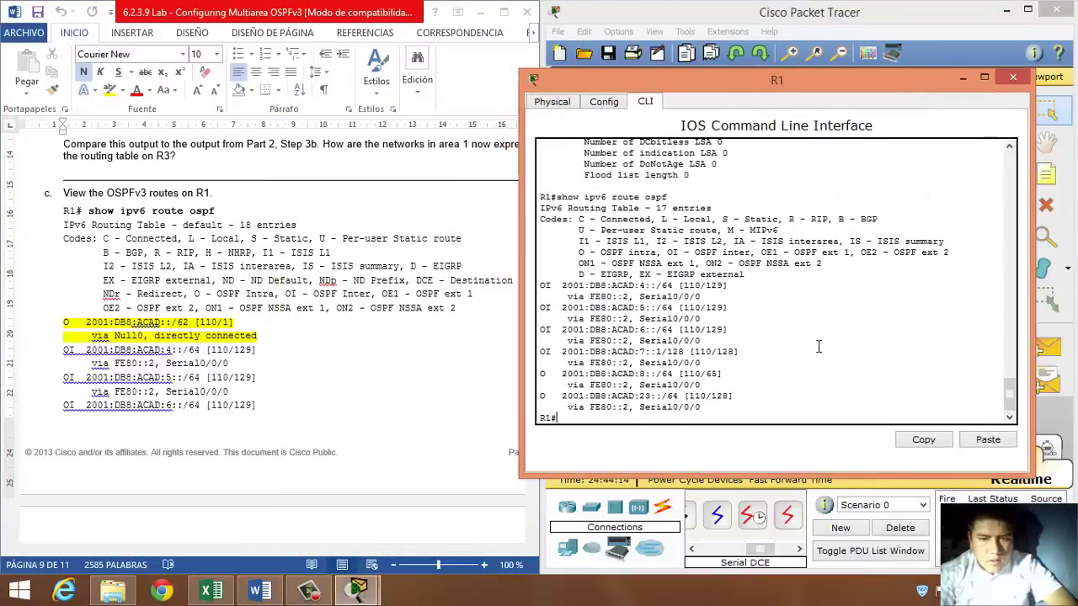
key(Up)
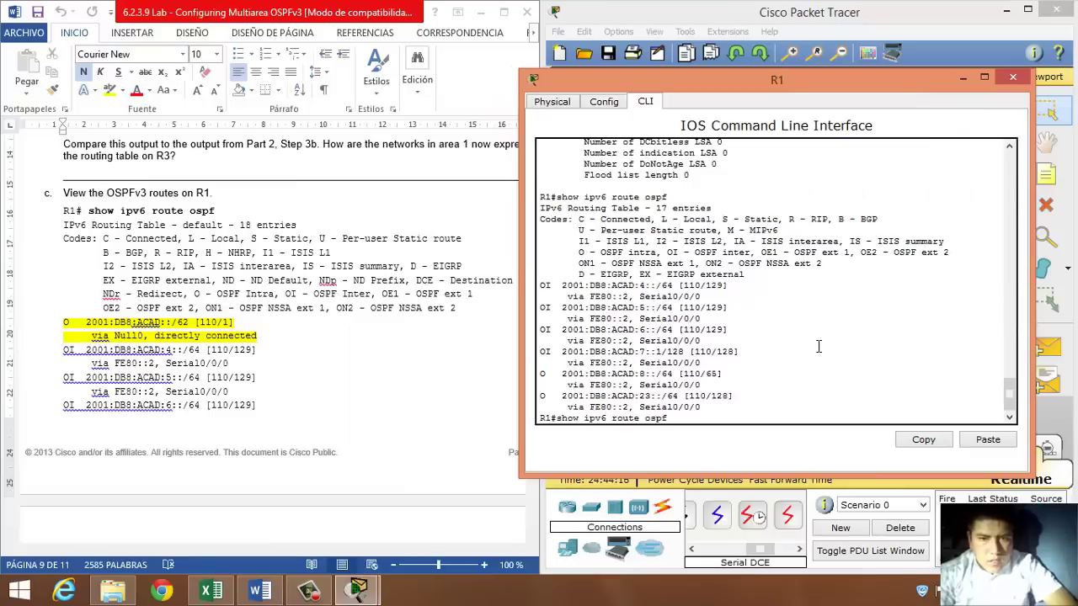
key(Return)
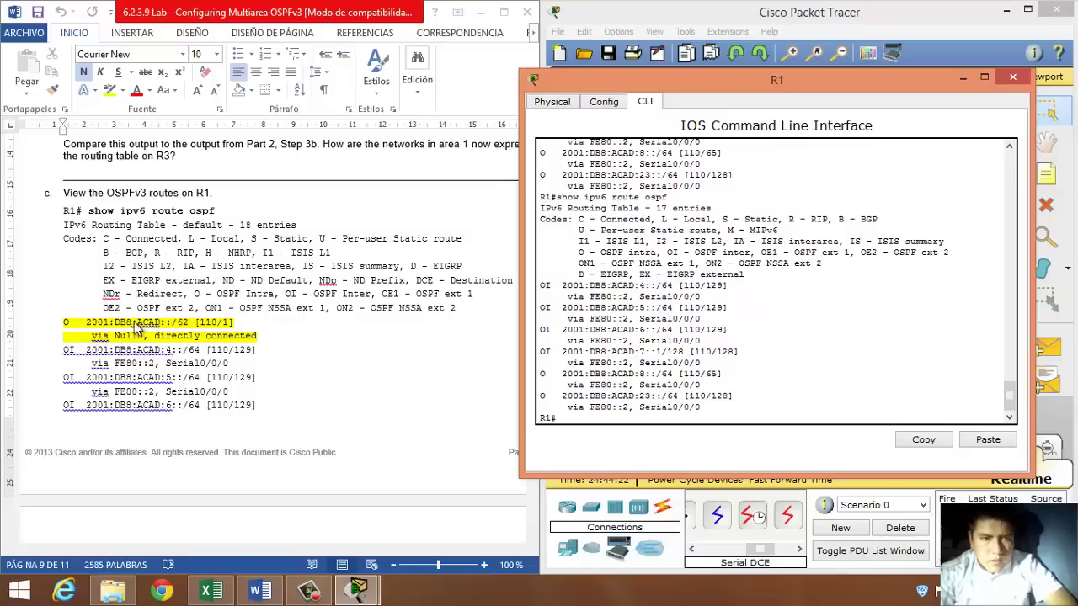
- Examine the guide's highlighted 2001:DB8:ACAD::/62 route via Null0 against R1's OSPFv3 route output
click(98, 330)
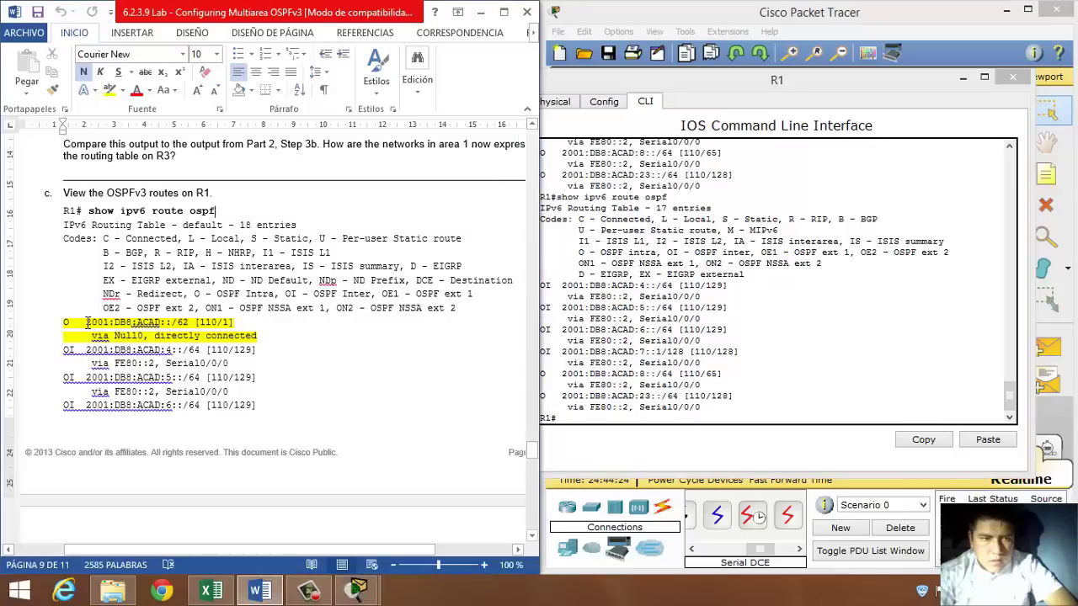
drag(85, 323, 263, 335)
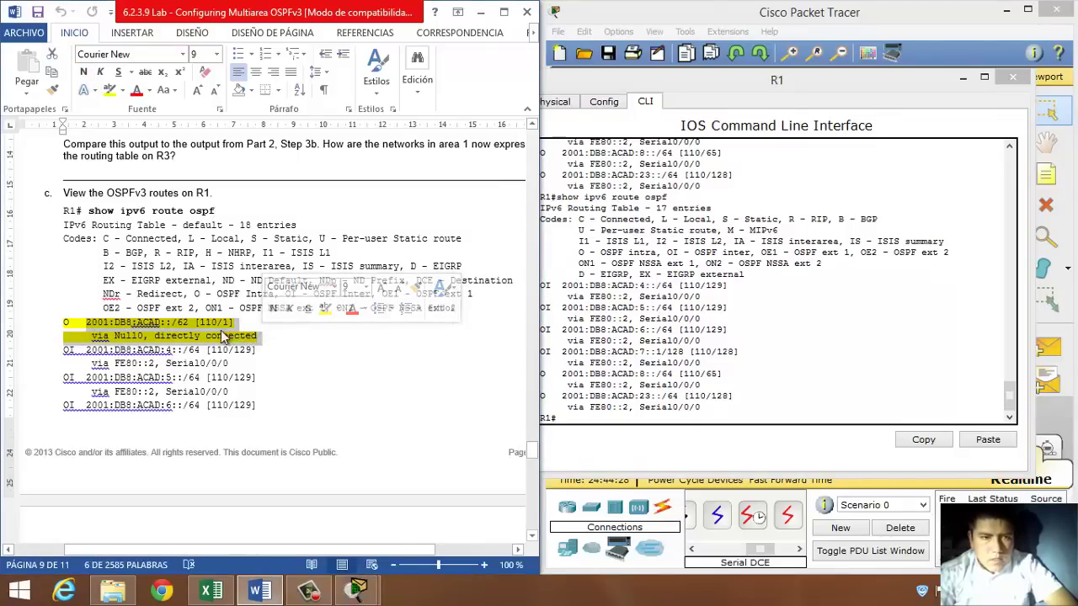
click(89, 327)
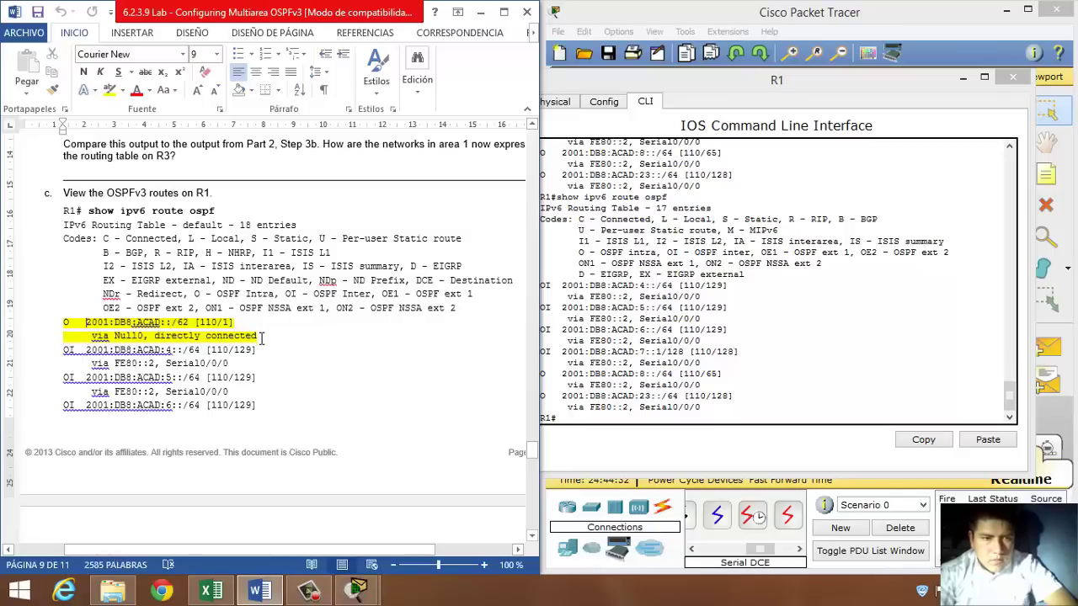
drag(258, 335, 117, 327)
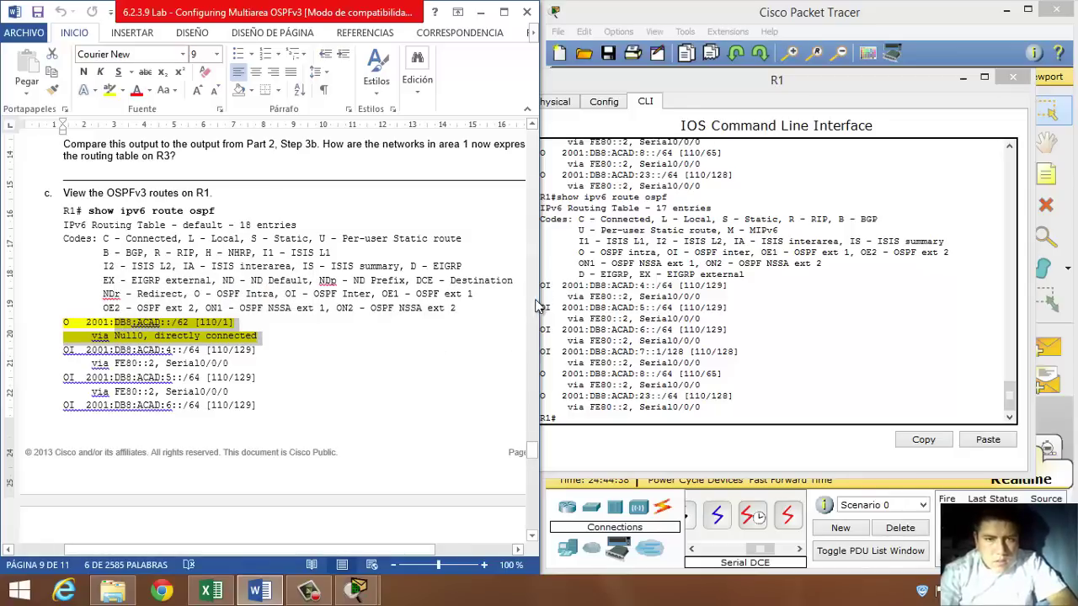
scroll(536, 322, up, 9)
click(451, 403)
scroll(451, 403, down, 9)
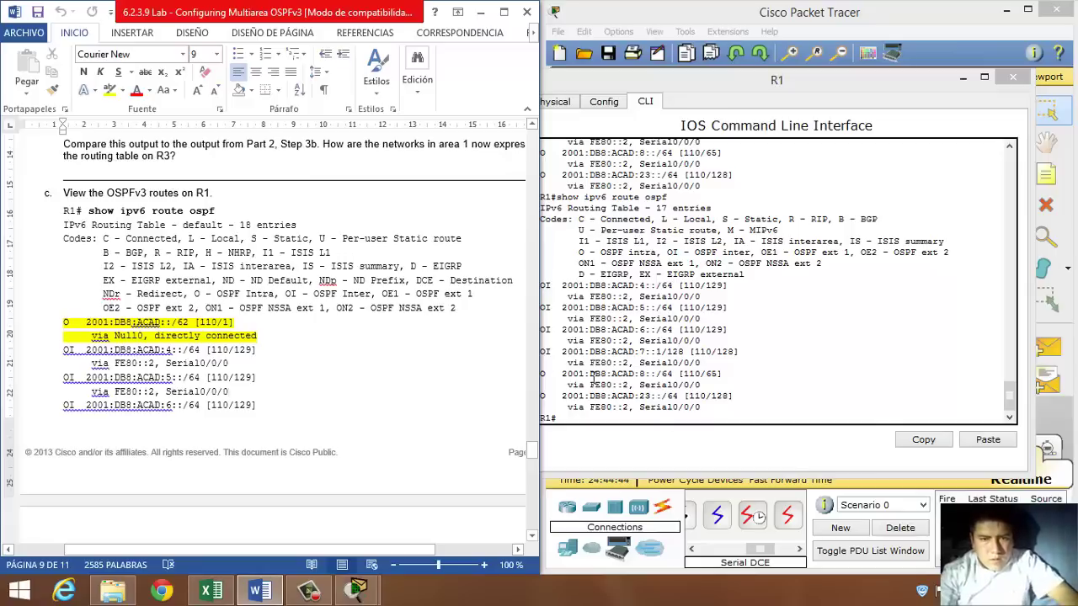
- Display R1's complete IPv6 routing table with show ipv6 route, through to the end of the output
click(700, 416)
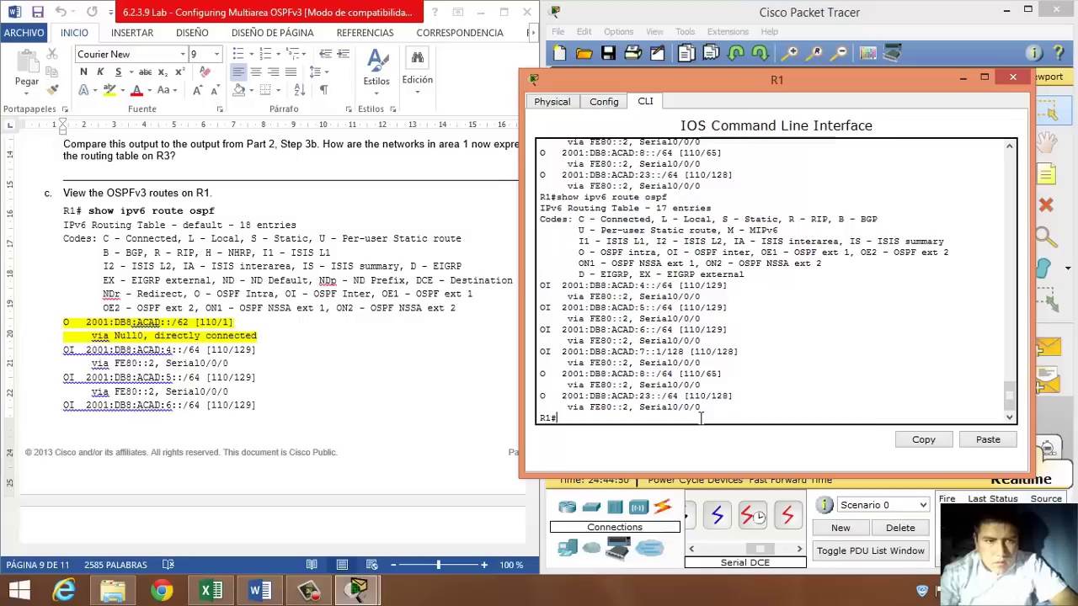
text(show ipv6 route osp)
key(BackSpace)
key(BackSpace)
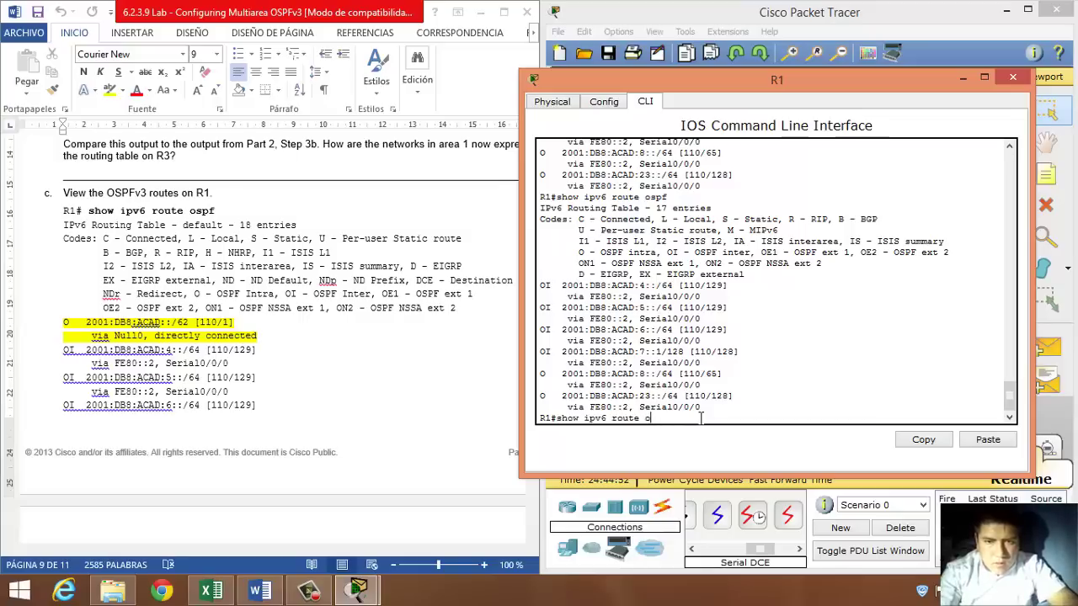
key(Return)
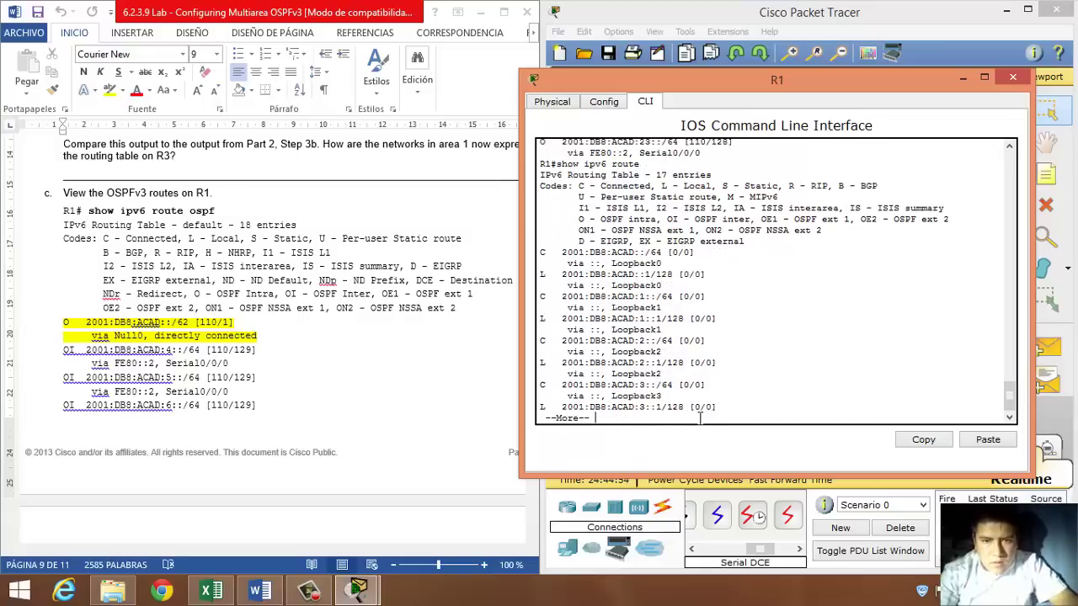
key(space)
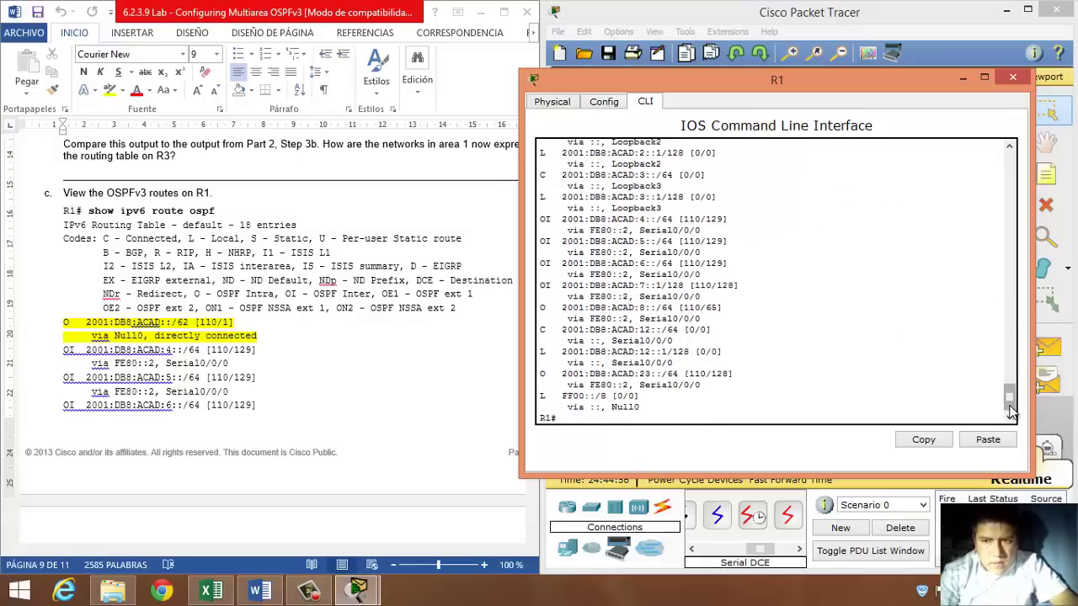
- Compare the four loopback networks in R1's routing table with the guide's highlighted /62 summary route via Null0
drag(1010, 402, 1010, 382)
drag(542, 200, 691, 364)
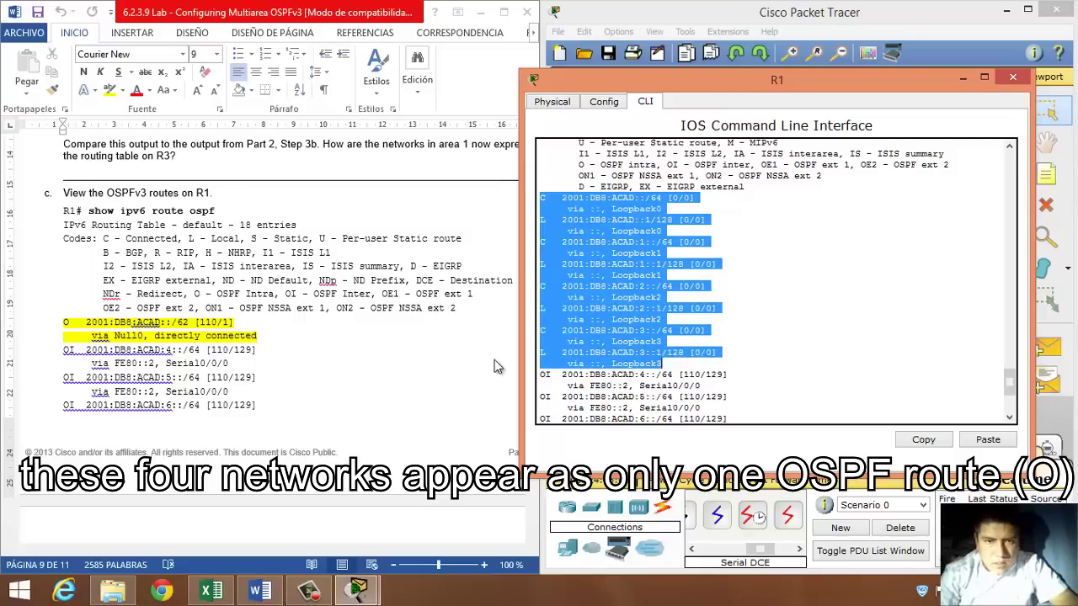
click(68, 330)
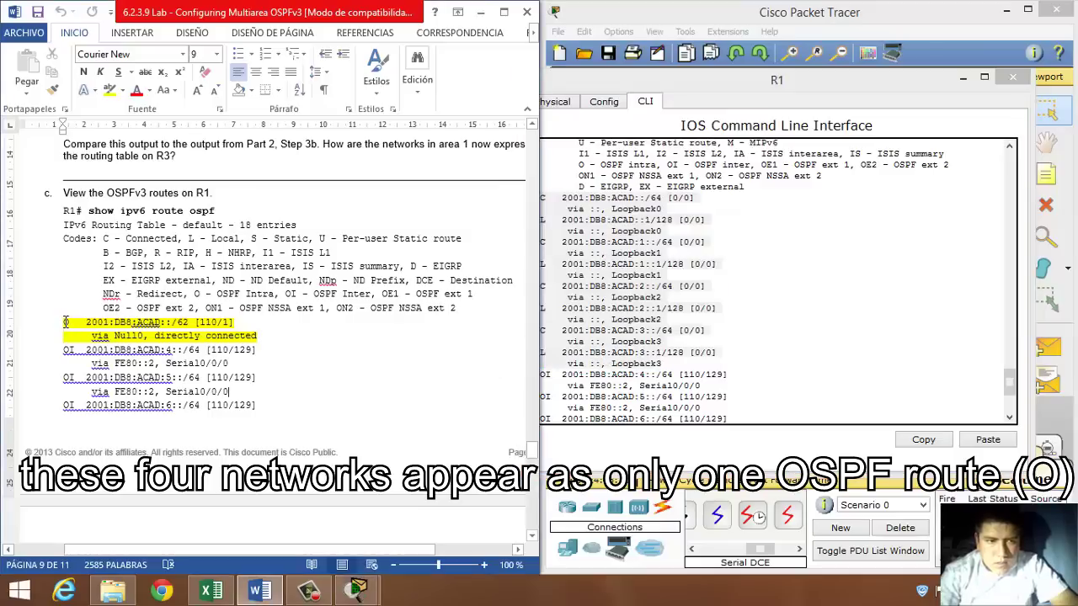
drag(65, 322, 260, 338)
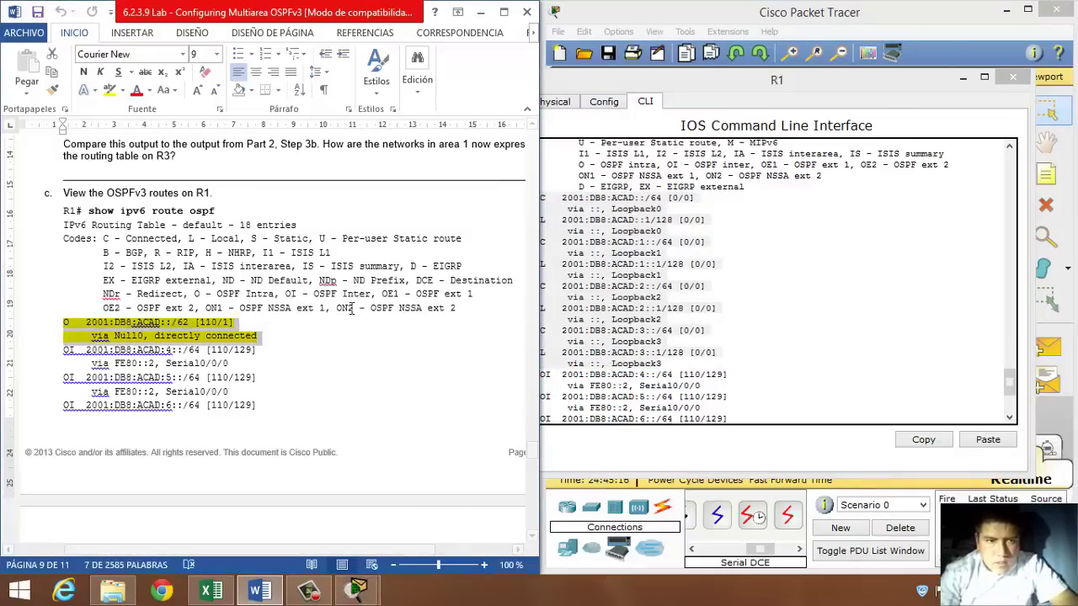
click(261, 346)
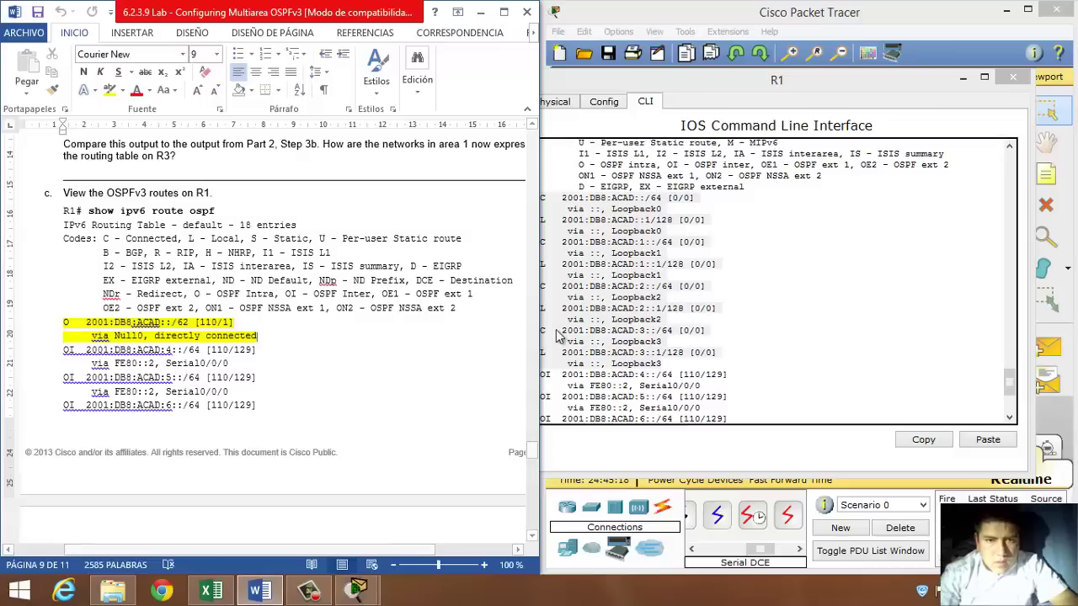
click(590, 363)
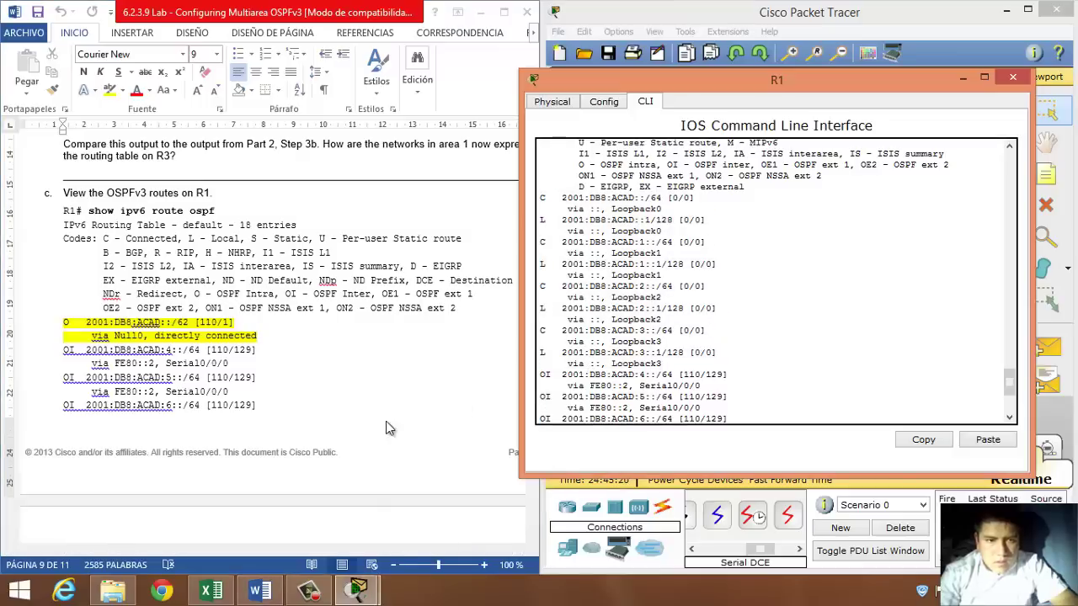
click(331, 410)
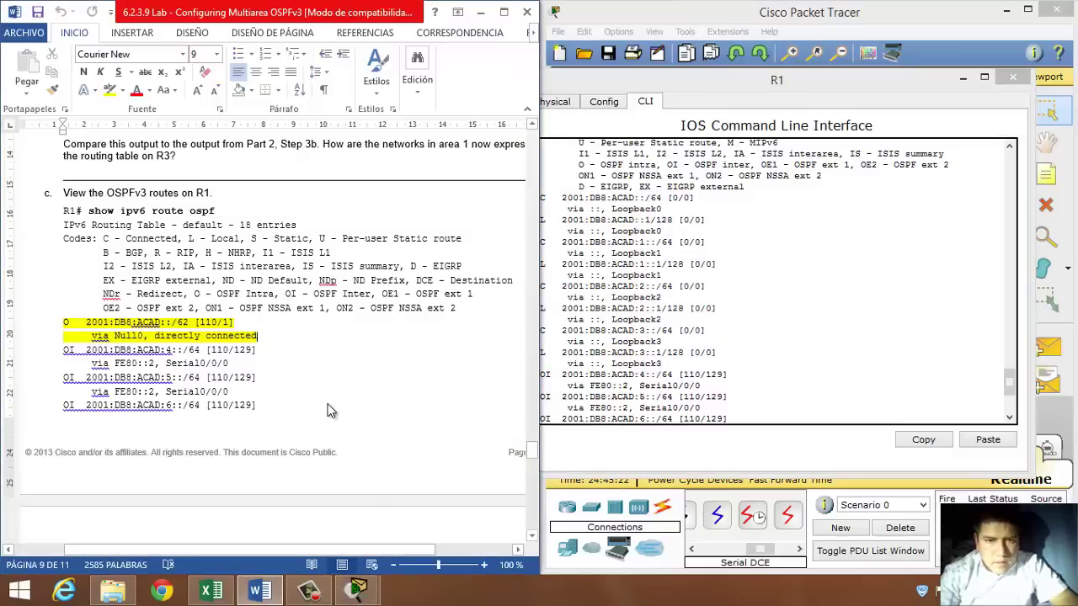
- Read the guide's question on how the summarized networks are expressed in R1's routing table
click(539, 209)
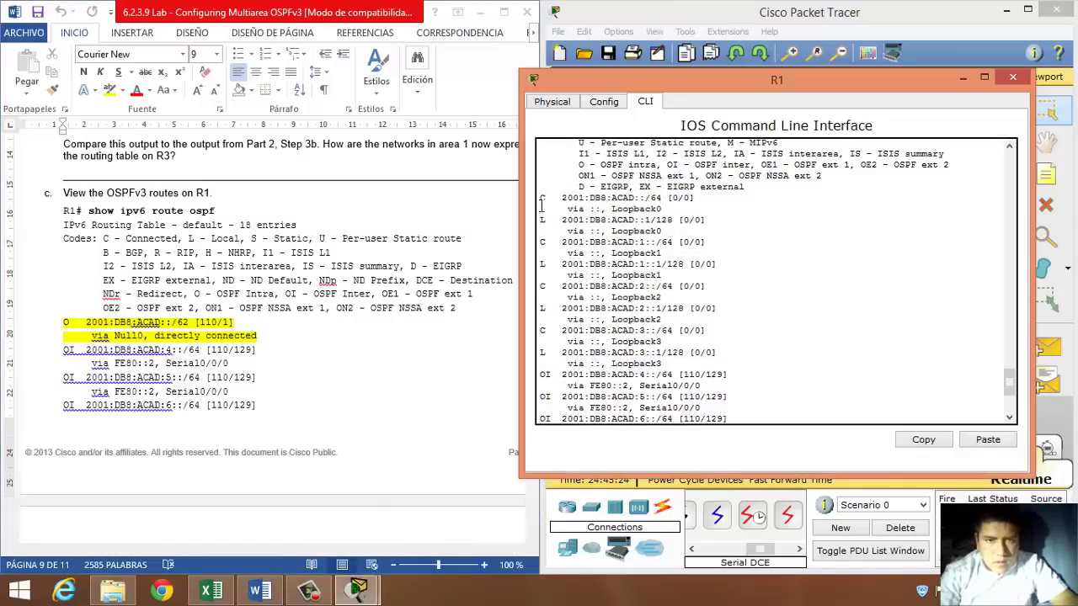
click(346, 369)
scroll(346, 369, down, 7)
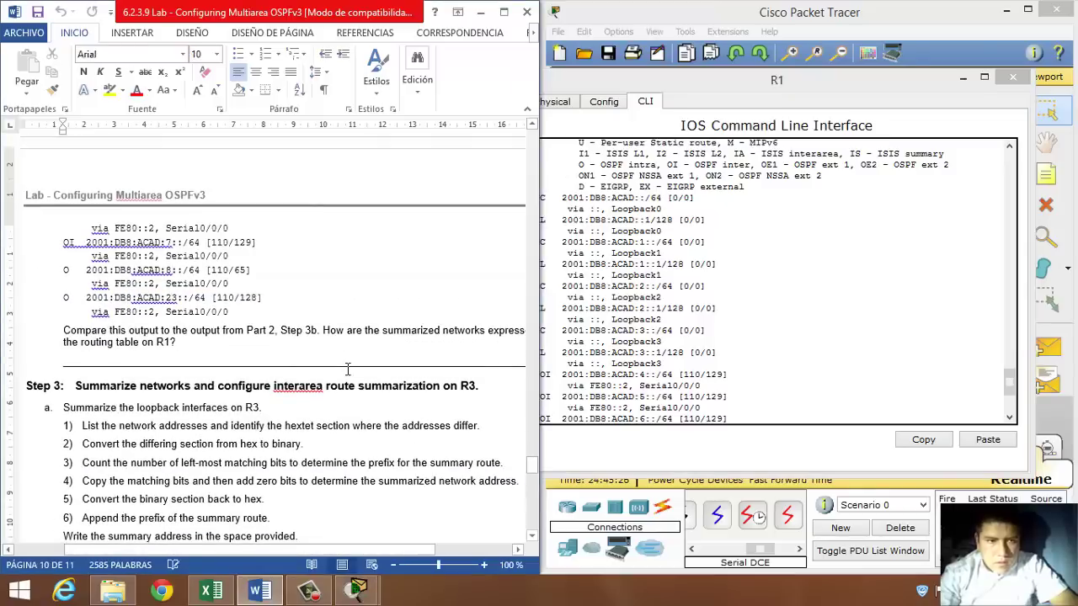
drag(95, 328, 410, 344)
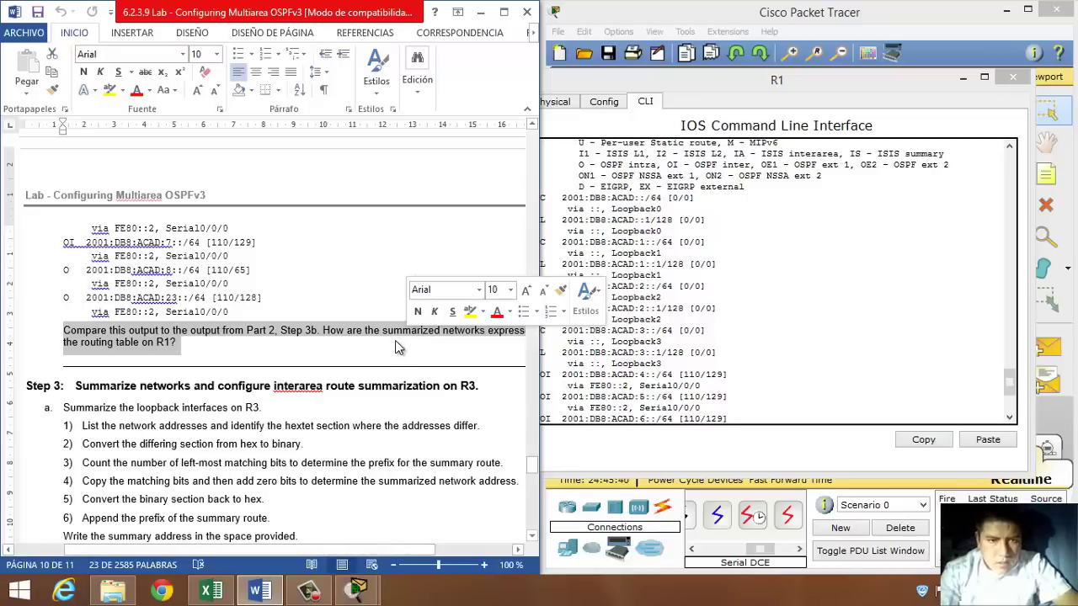
click(395, 340)
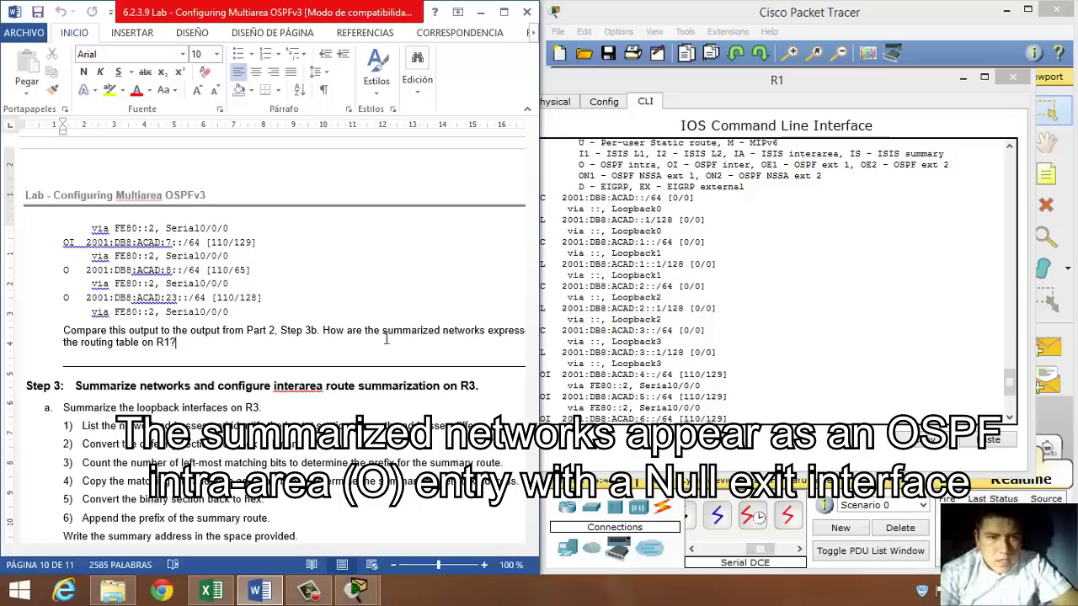
- Examine the exit interface and directly connected text of the guide's highlighted 2001:DB8:ACAD::/62 route
scroll(484, 248, up, 3)
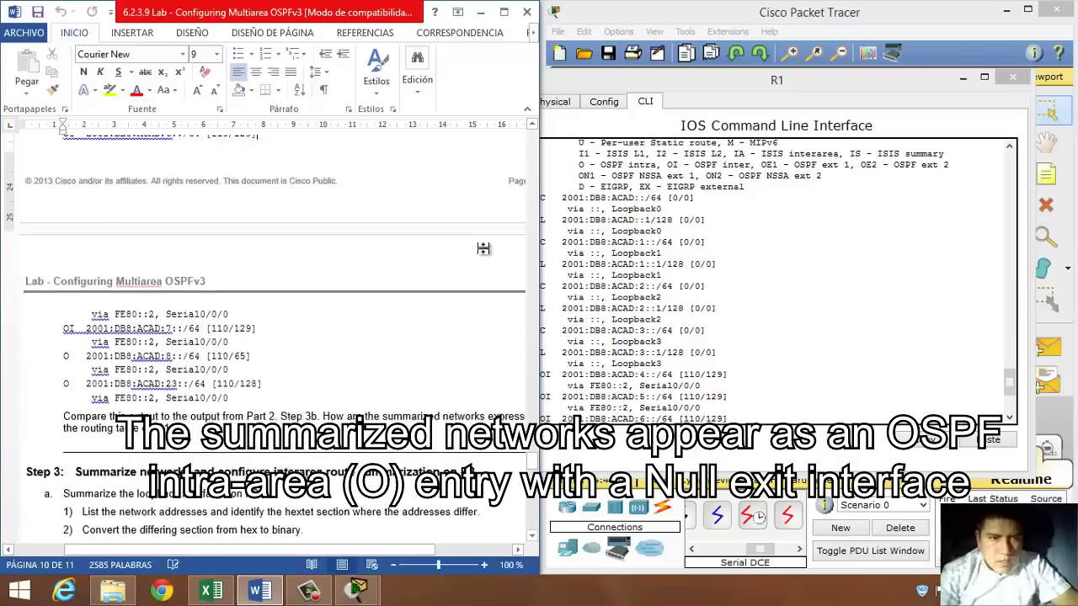
scroll(484, 255, up, 1)
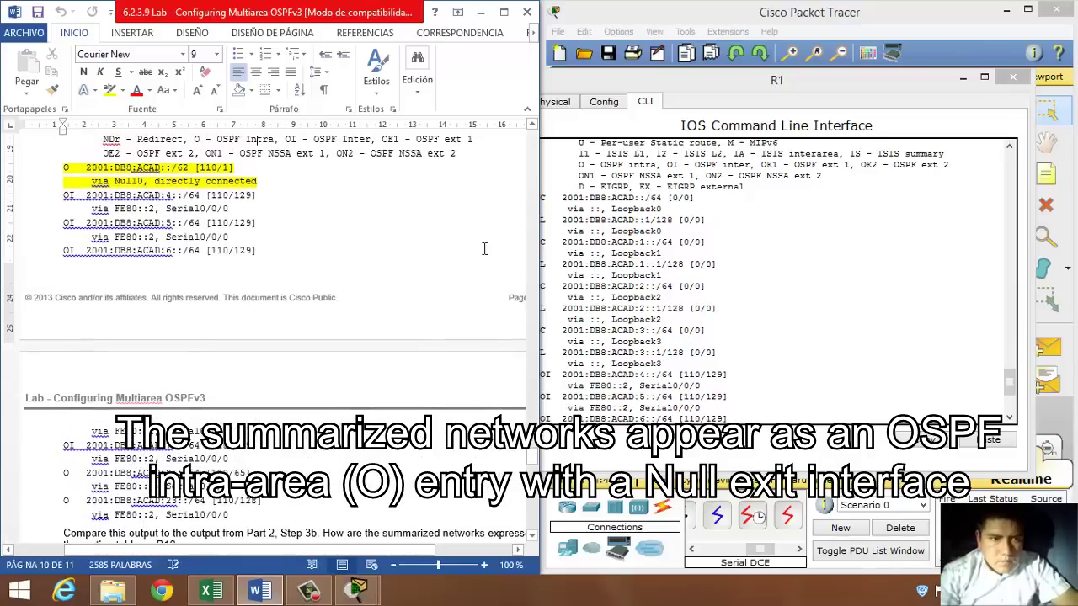
drag(115, 179, 140, 182)
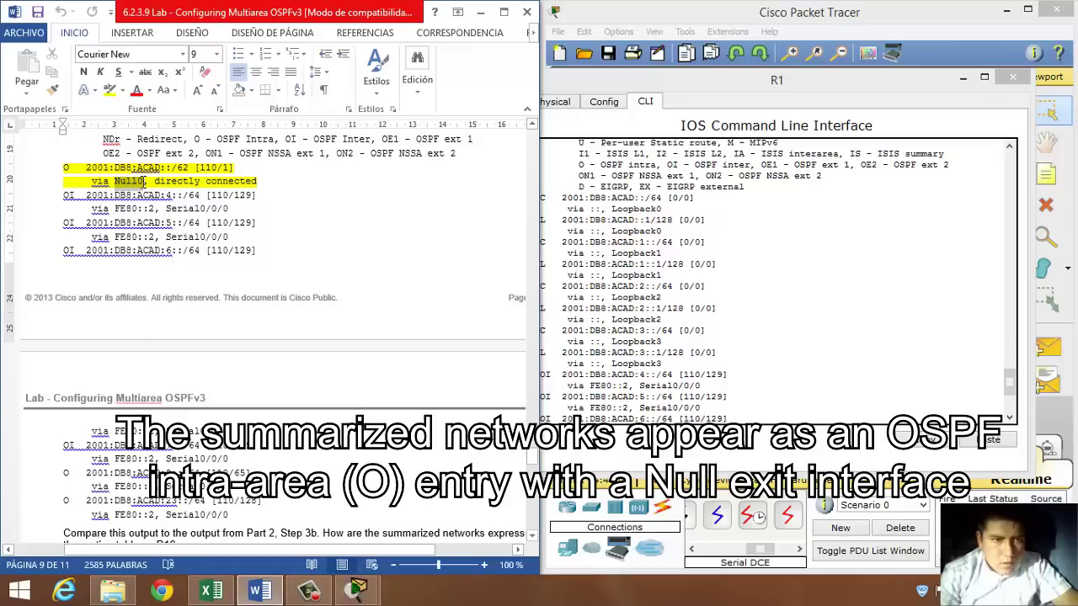
drag(145, 181, 148, 181)
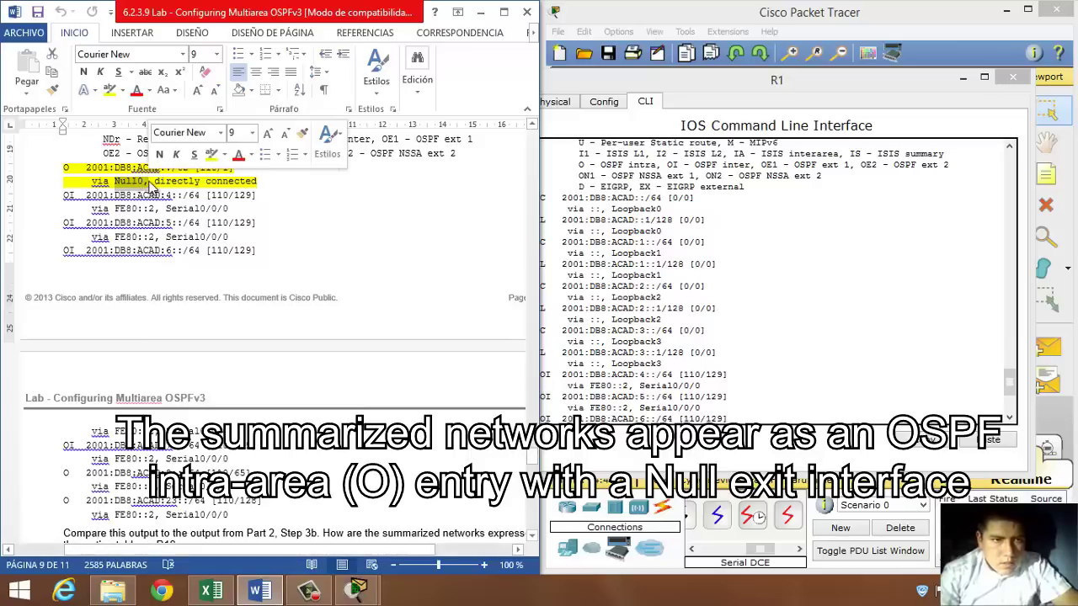
click(155, 181)
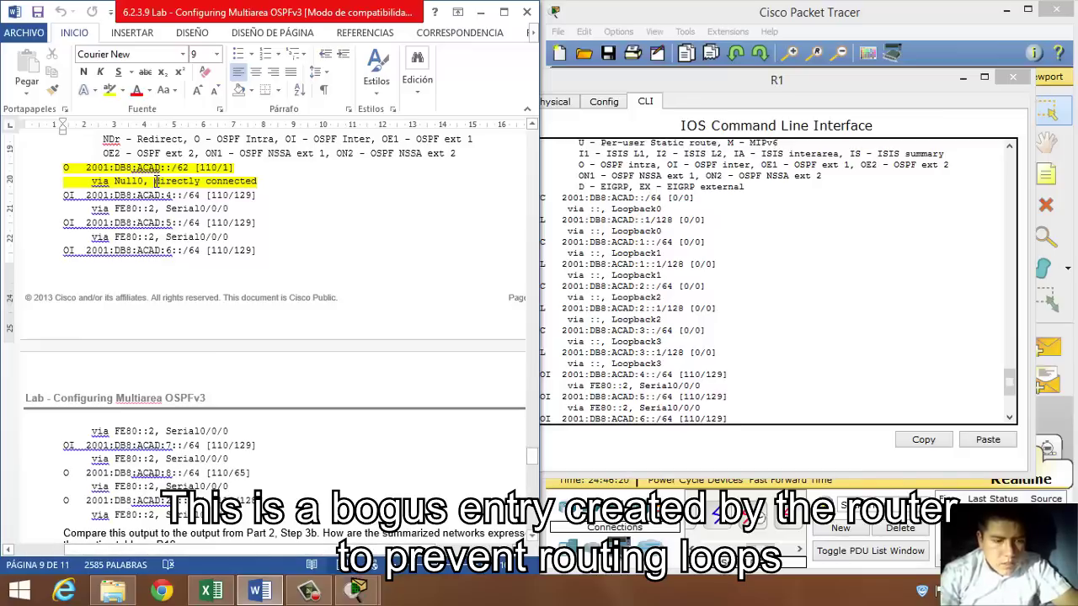
drag(156, 182, 255, 181)
click(146, 175)
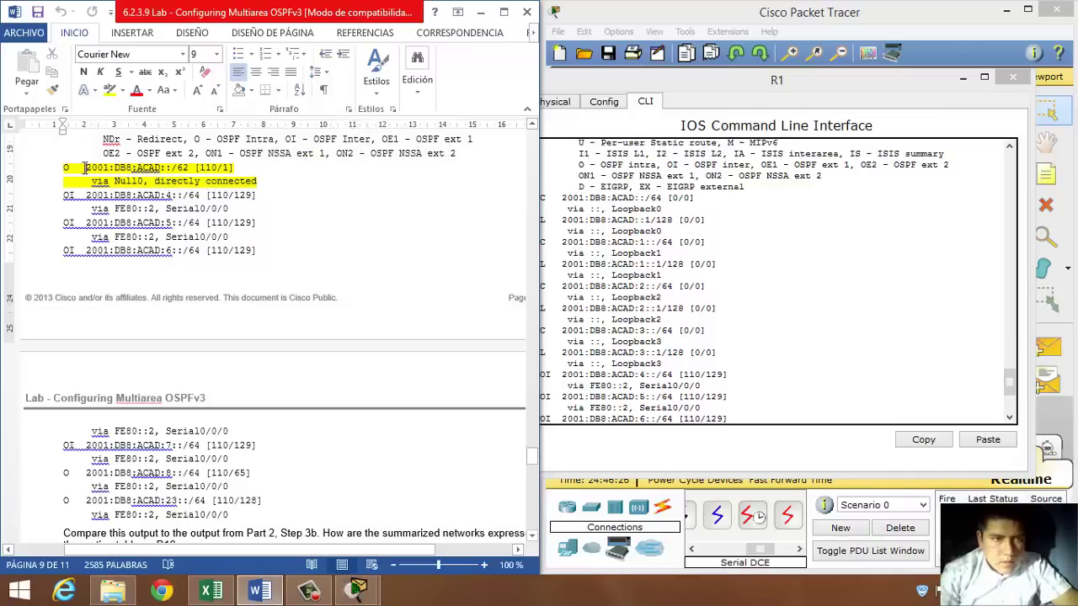
- Compare the O code of the highlighted summary route with the OI code of the 2001:DB8:ACAD:4::/64 route
double_click(65, 168)
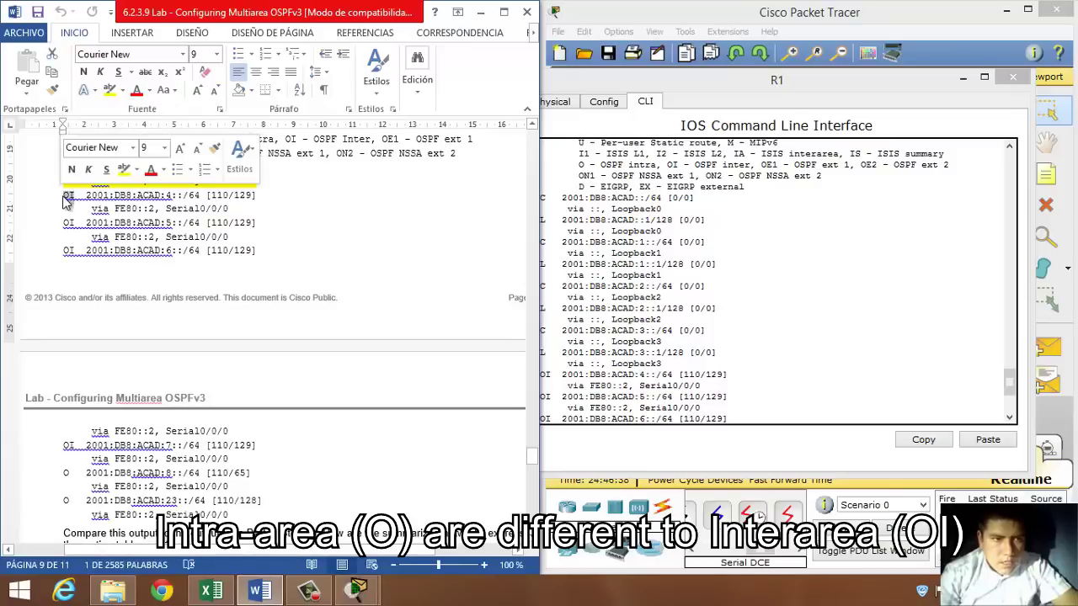
click(74, 202)
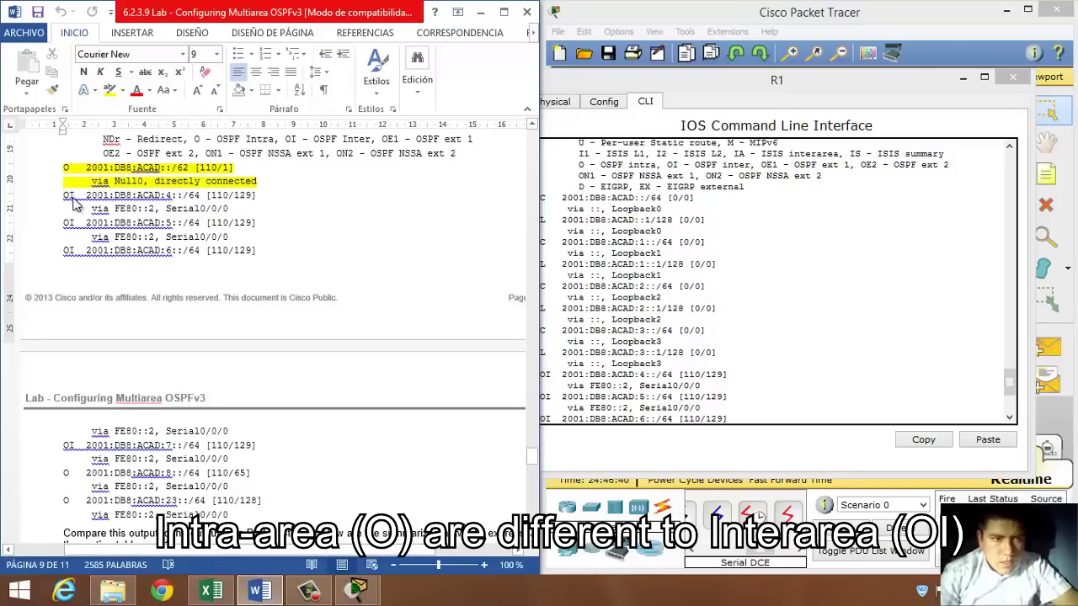
drag(75, 197, 64, 173)
click(70, 185)
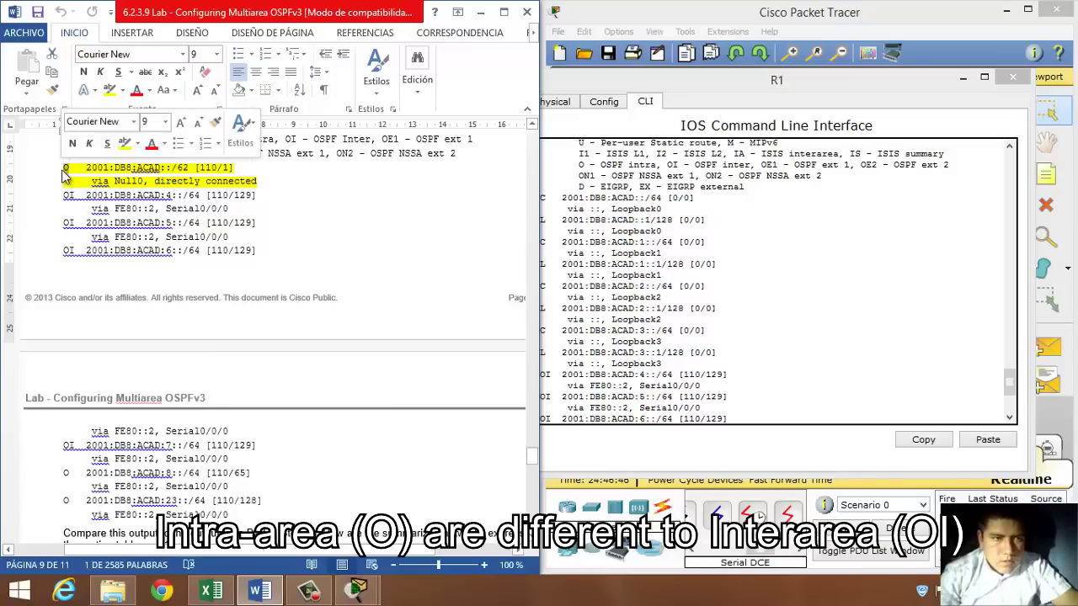
key(Right)
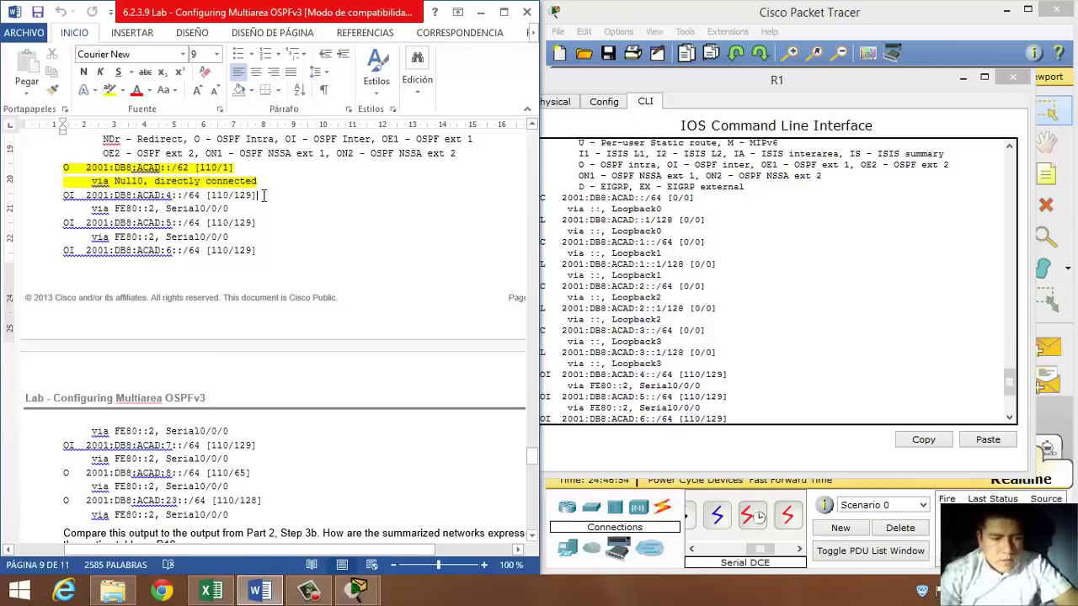
- Read Step 3 of the guide on summarizing networks and configuring interarea route summarization on R3
key(Down)
key(Down)
key(Down)
key(Down)
key(Down)
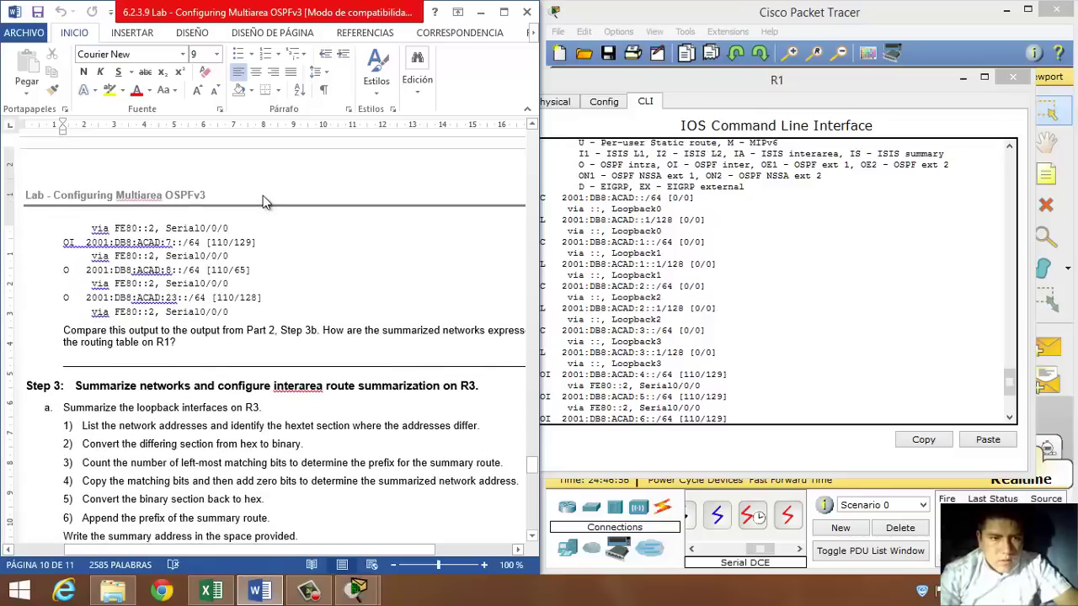
key(Page_Down)
key(Page_Up)
key(Down)
key(Down)
key(Down)
key(Down)
key(Down)
key(Down)
key(Down)
key(Down)
key(Down)
key(Down)
key(Down)
key(Down)
key(Down)
key(Down)
key(Down)
key(Down)
key(Down)
key(Down)
key(Down)
key(Down)
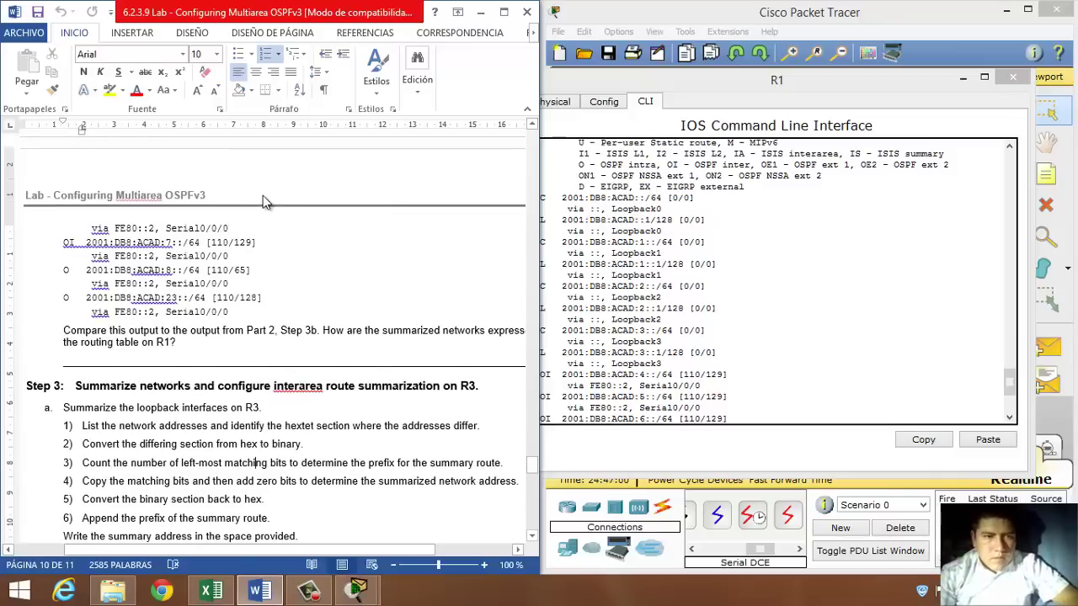
key(Down)
key(Down)
key(Down)
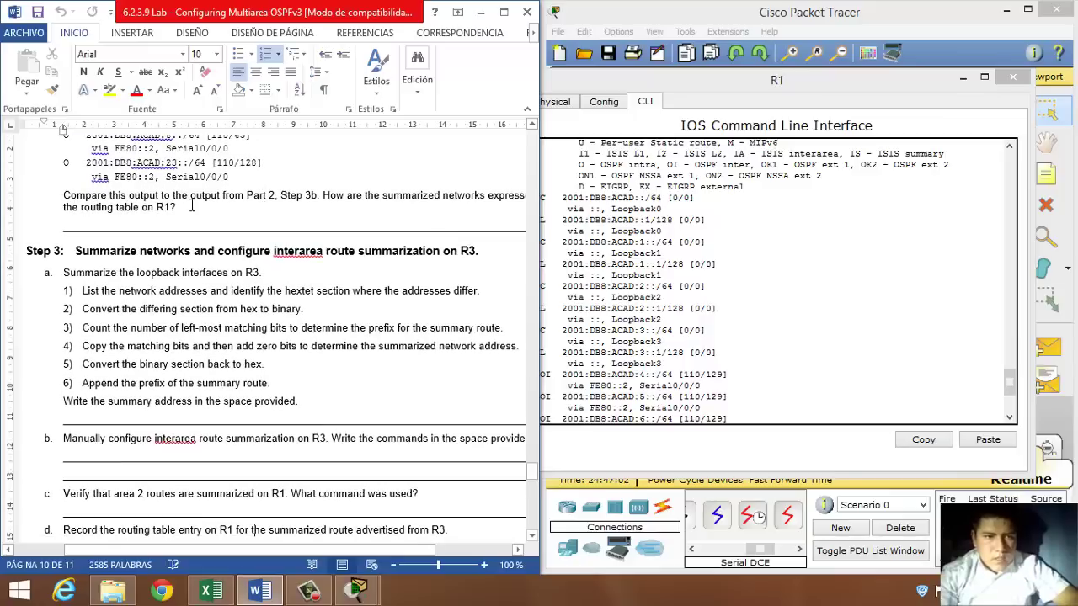
drag(177, 250, 484, 246)
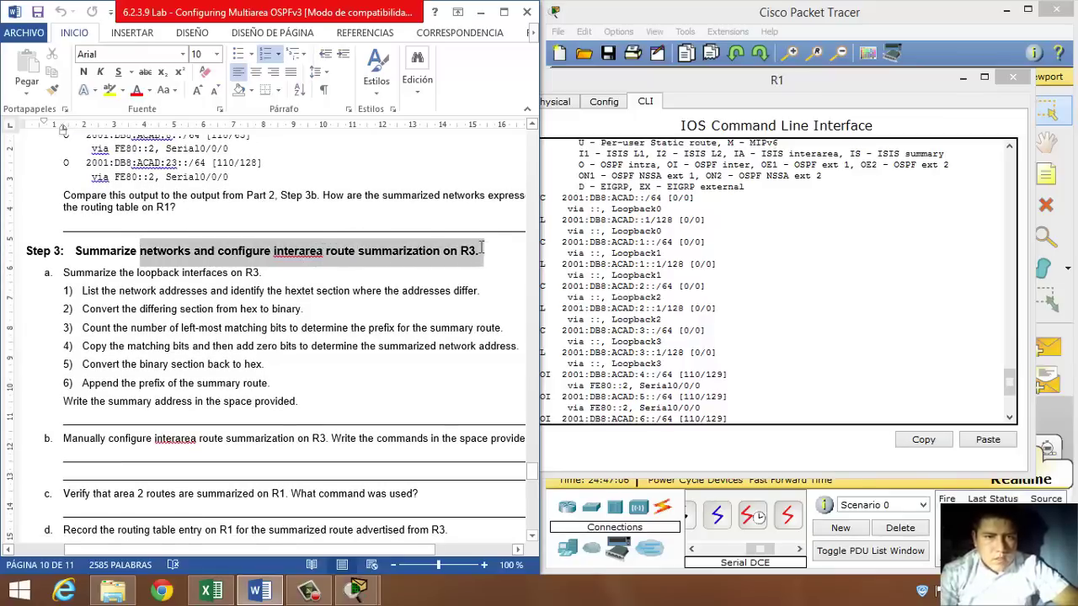
click(287, 271)
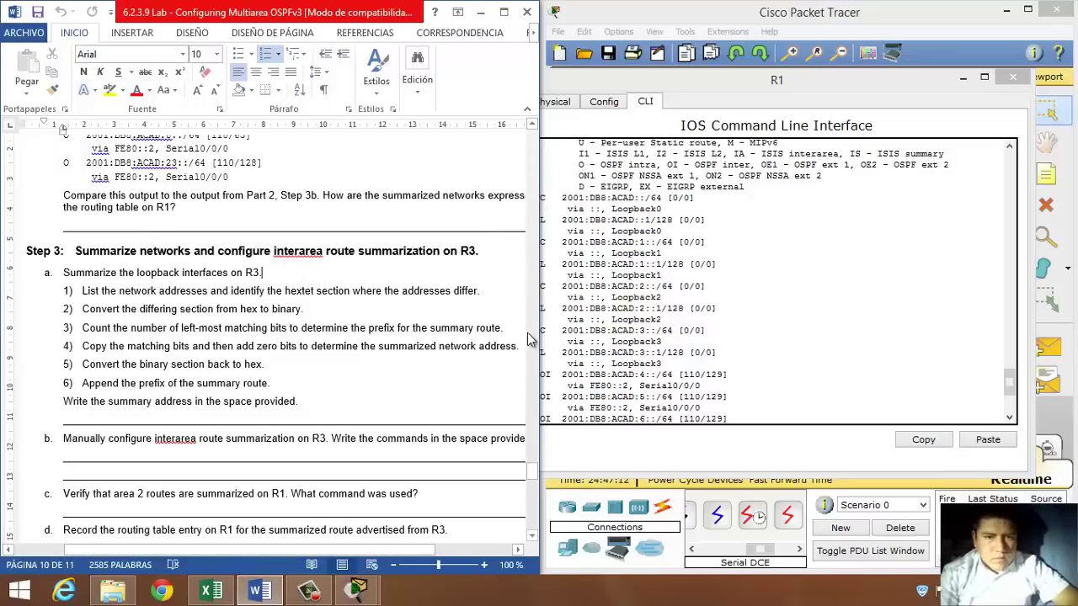
drag(532, 472, 532, 476)
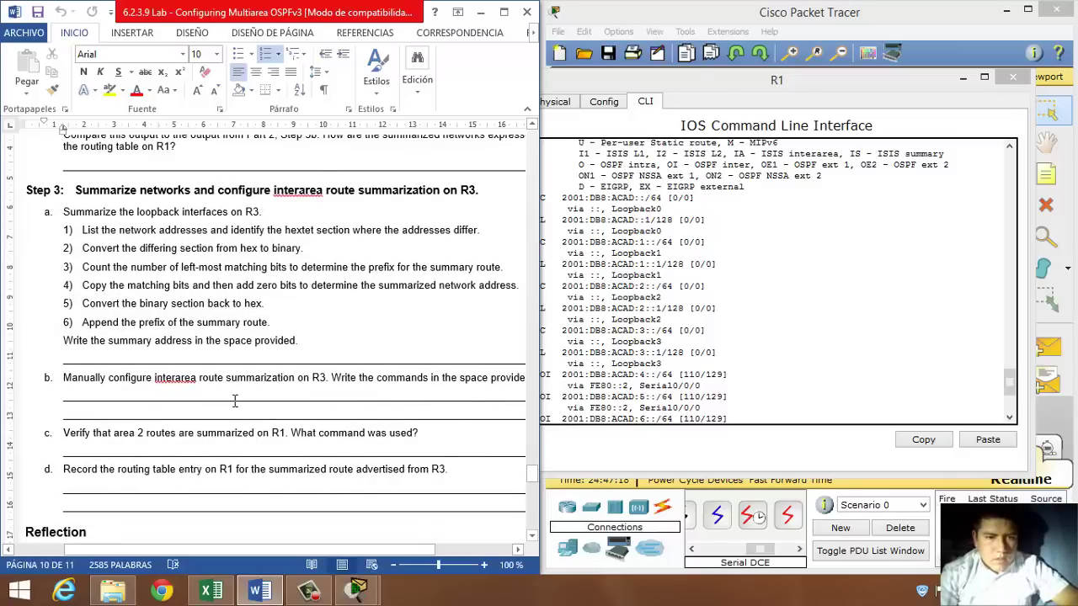
- Switch to the Excel summary ipv6 sheet and review R3's networks 2001:DB8:ACAD:4::/64 through 2001:DB8:ACAD:7::/64
click(211, 591)
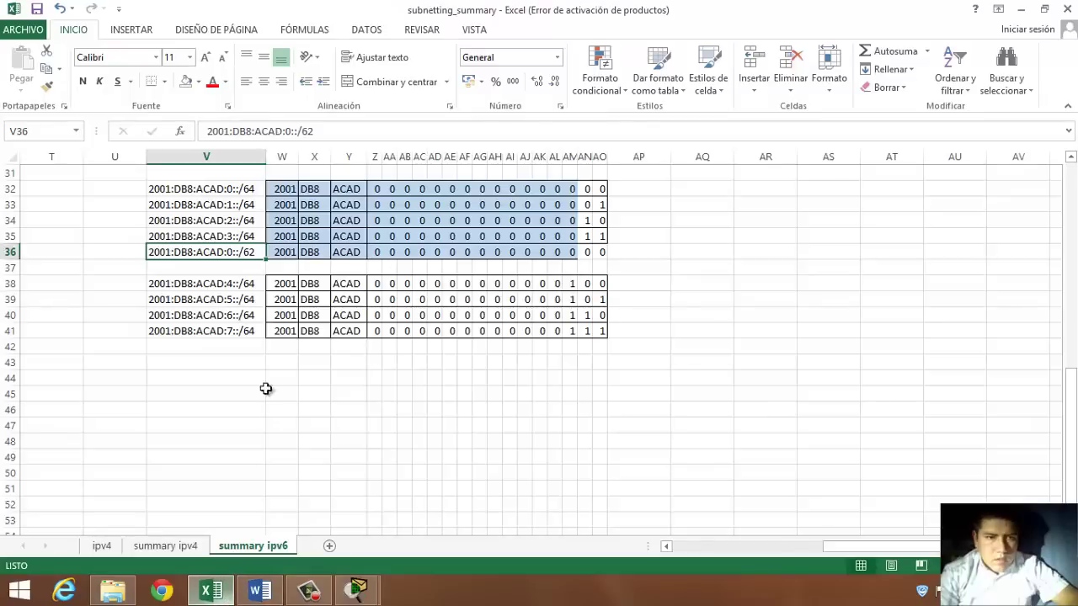
click(217, 284)
click(217, 299)
click(217, 315)
click(218, 329)
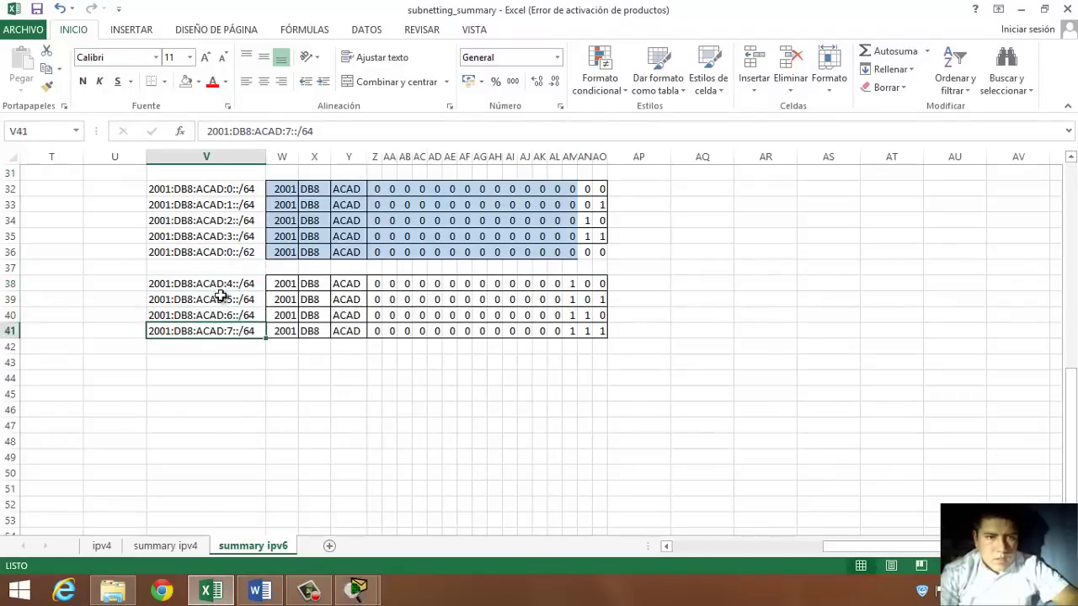
click(222, 284)
click(227, 299)
click(228, 315)
click(227, 330)
- Shade the matching hextets and bits of R3's four networks, W38:AM41, in light gold
click(283, 283)
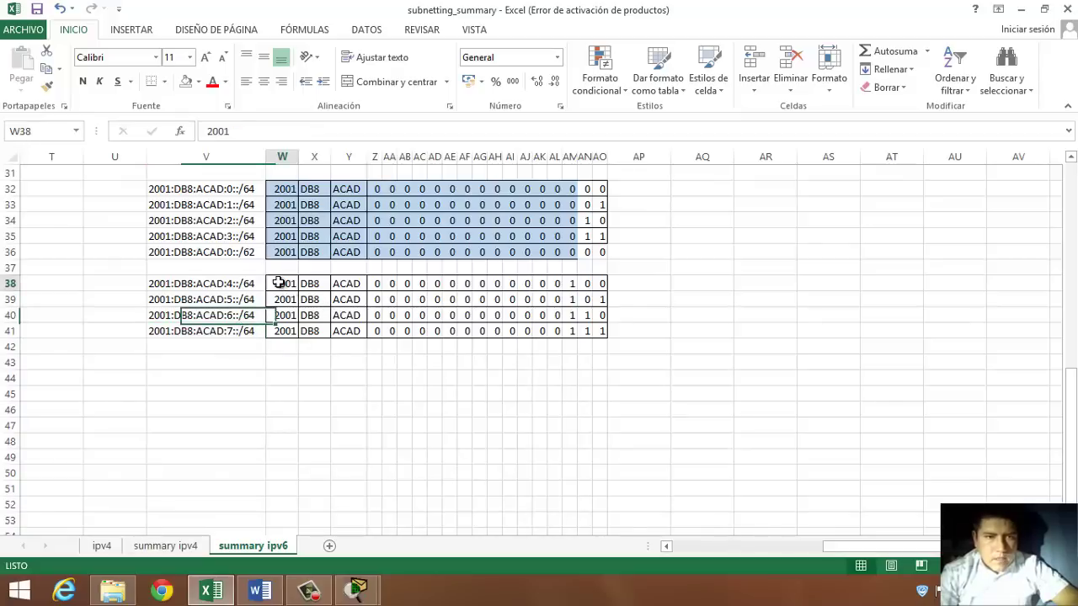
key(shift+Right)
key(shift+Right)
key(shift+Right)
key(shift+Right)
key(shift+Right)
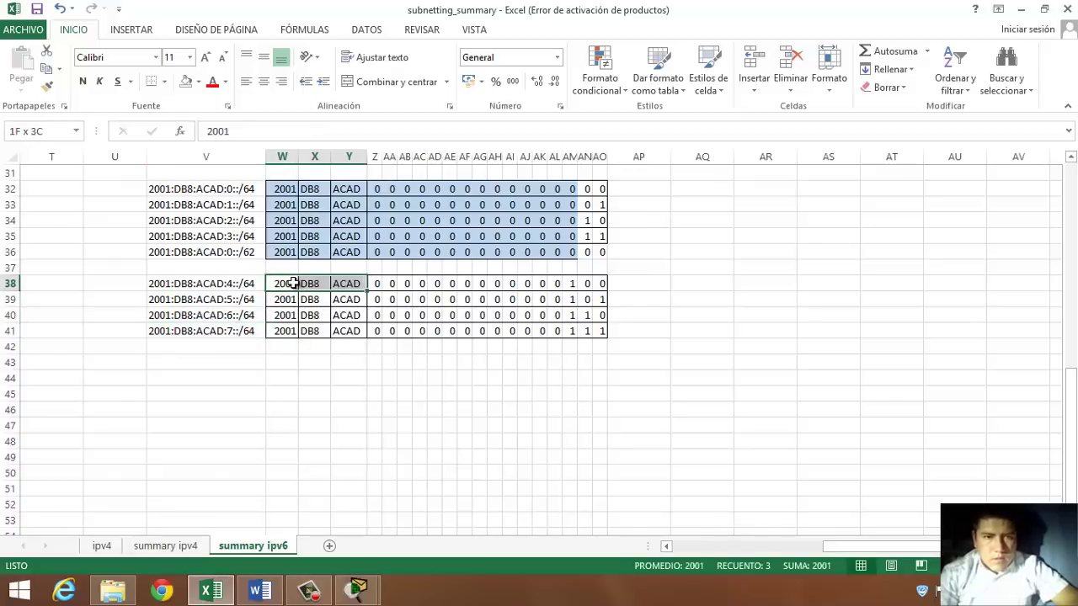
key(shift+Right)
key(shift+Right)
key(shift+Right)
key(shift+Right)
key(shift+Right)
key(shift+Right)
key(shift+Right)
key(shift+Right)
key(shift+Right)
key(shift+Right)
key(shift+Right)
key(shift+Down)
key(shift+Left)
key(shift+Left)
key(shift+Left)
key(shift+Left)
key(shift+Right)
key(shift+Down)
key(shift+Left)
key(shift+Down)
key(shift+Right)
key(shift+Right)
key(shift+Right)
key(shift+Right)
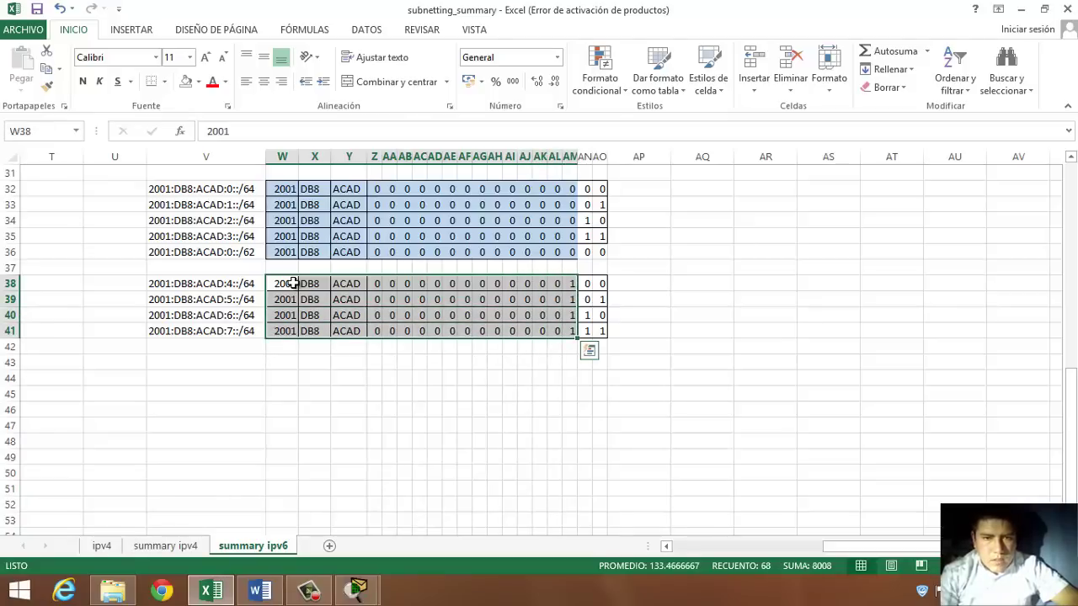
click(198, 82)
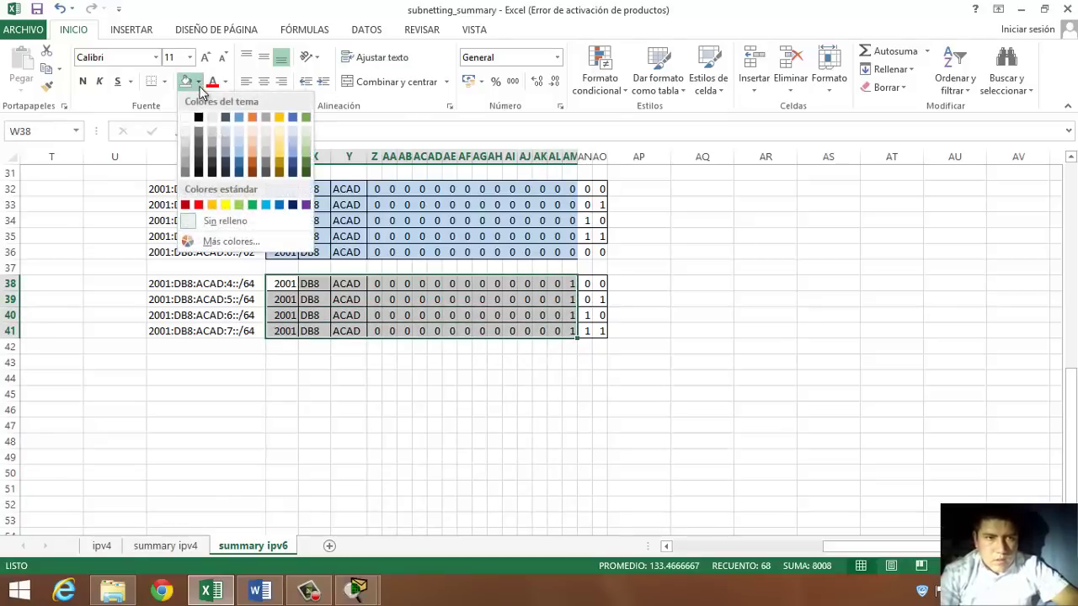
click(279, 138)
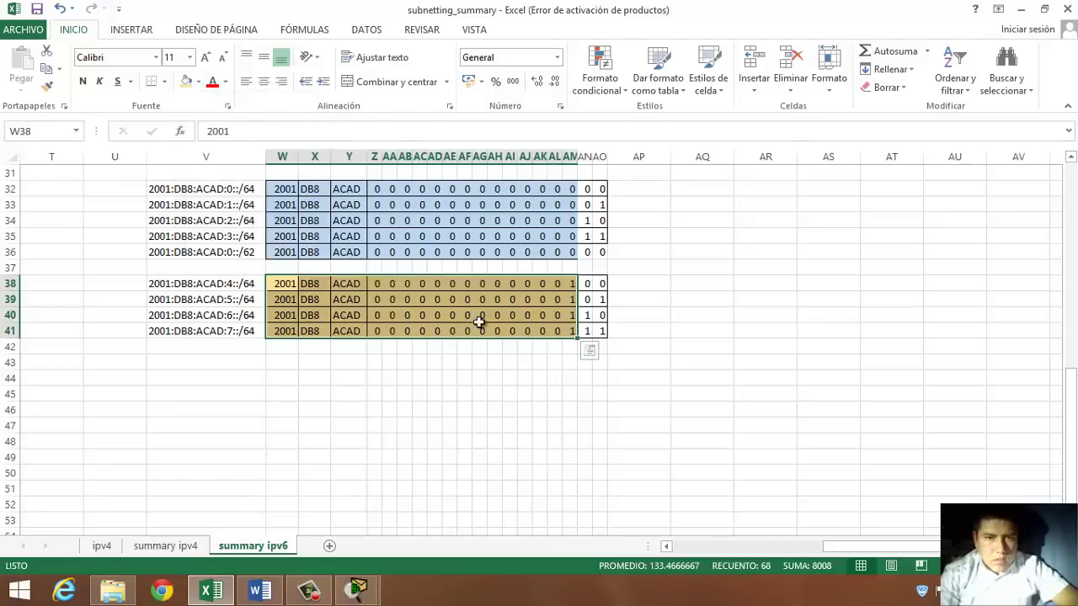
- Extend the matching bits into row 42 and complete it with a 0 in AN42 and AO42, both without fill
drag(577, 341, 575, 349)
click(584, 347)
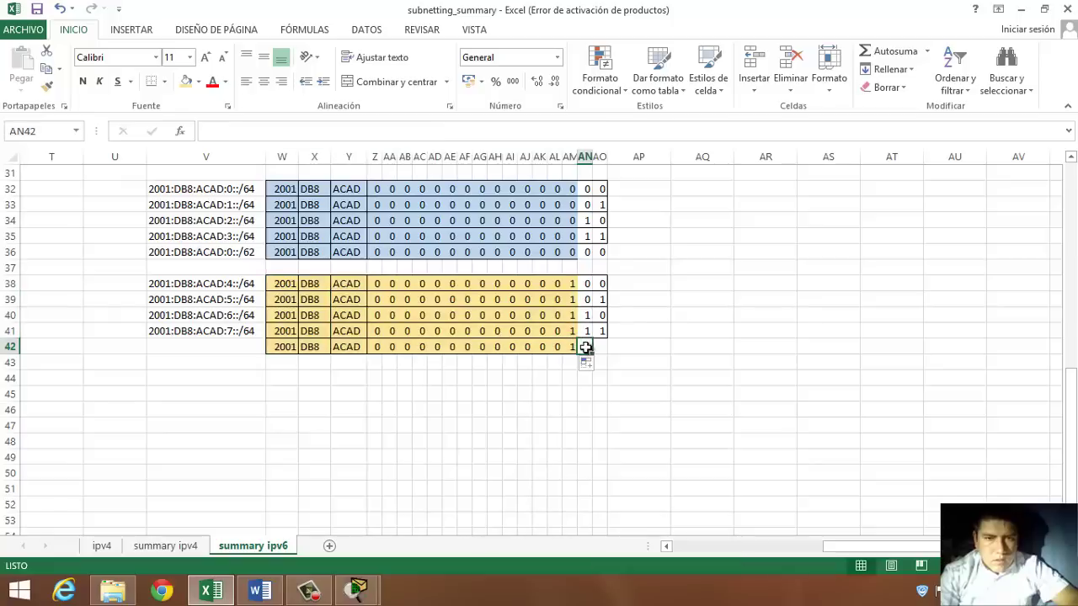
text(0)
key(Tab)
text(0)
drag(591, 348, 598, 351)
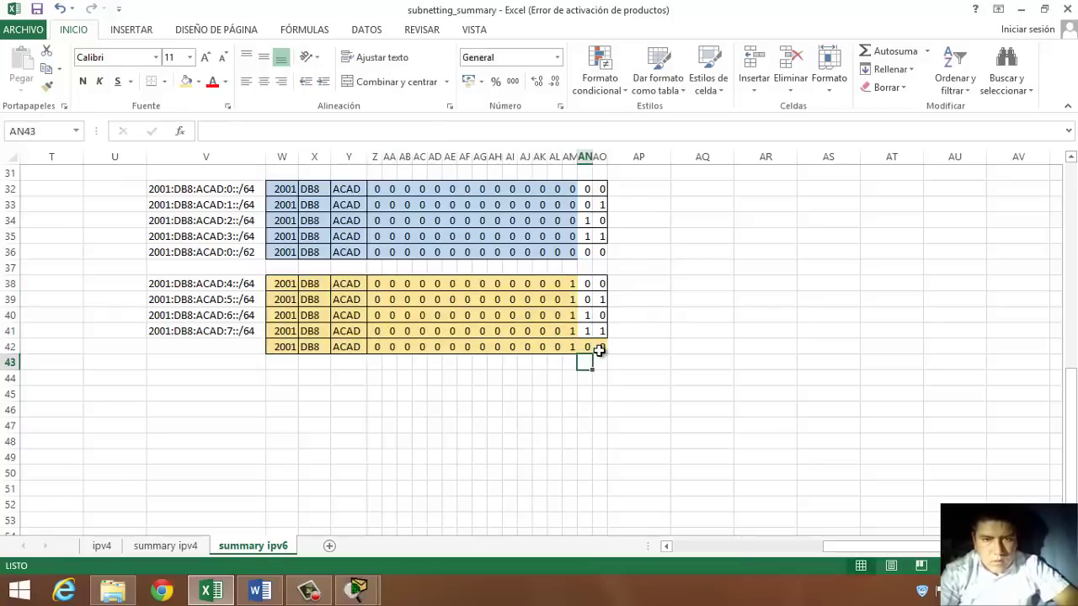
click(199, 82)
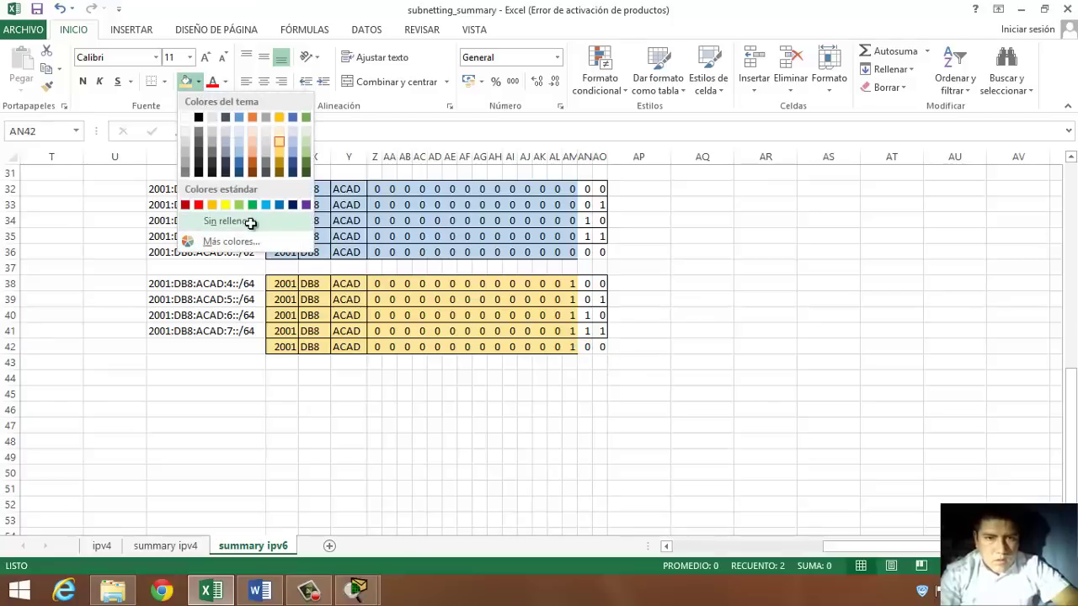
click(214, 221)
click(421, 361)
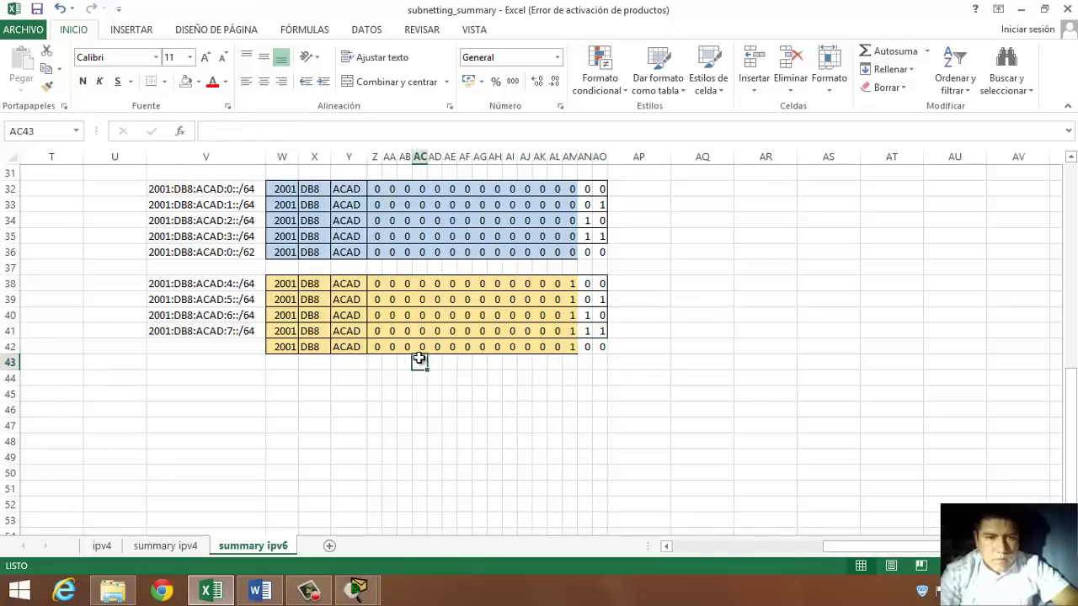
- Copy the network address from V41 into V42 and change its fourth hextet to 4
click(193, 331)
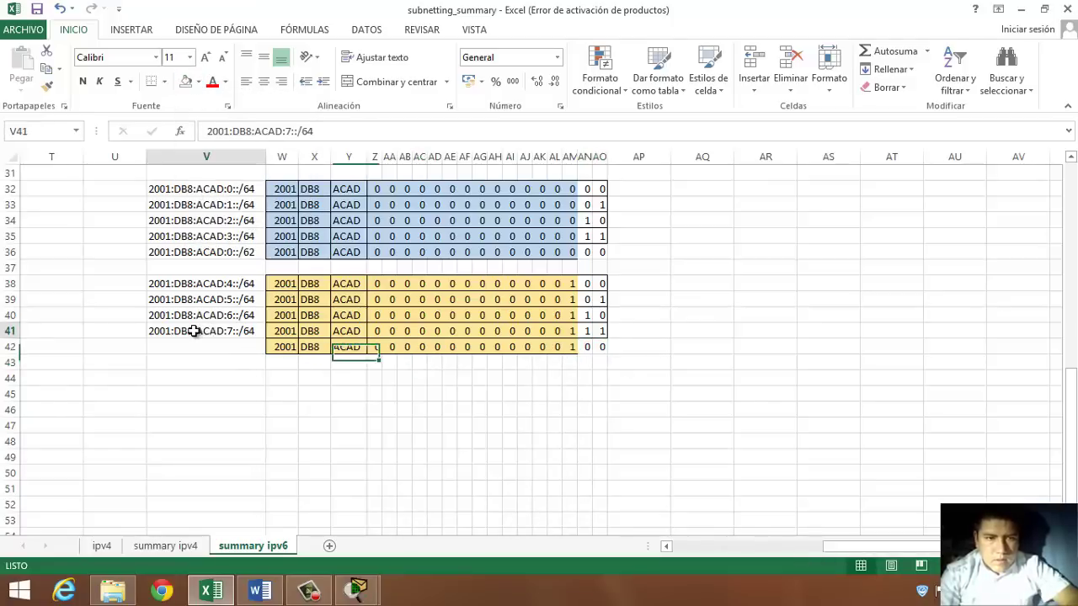
key(ctrl+c)
click(187, 347)
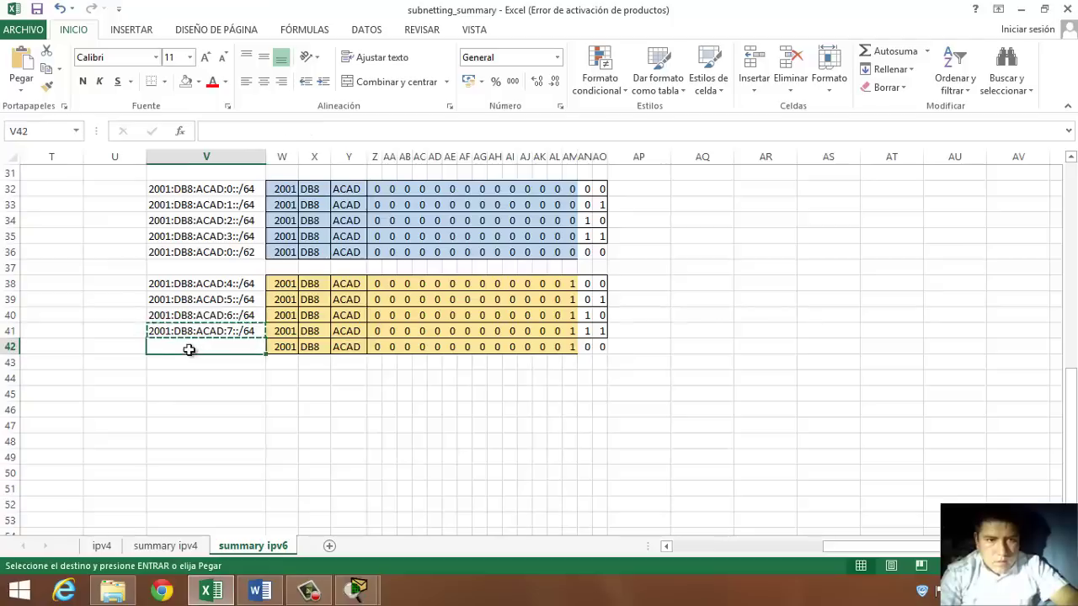
key(ctrl+v)
click(373, 348)
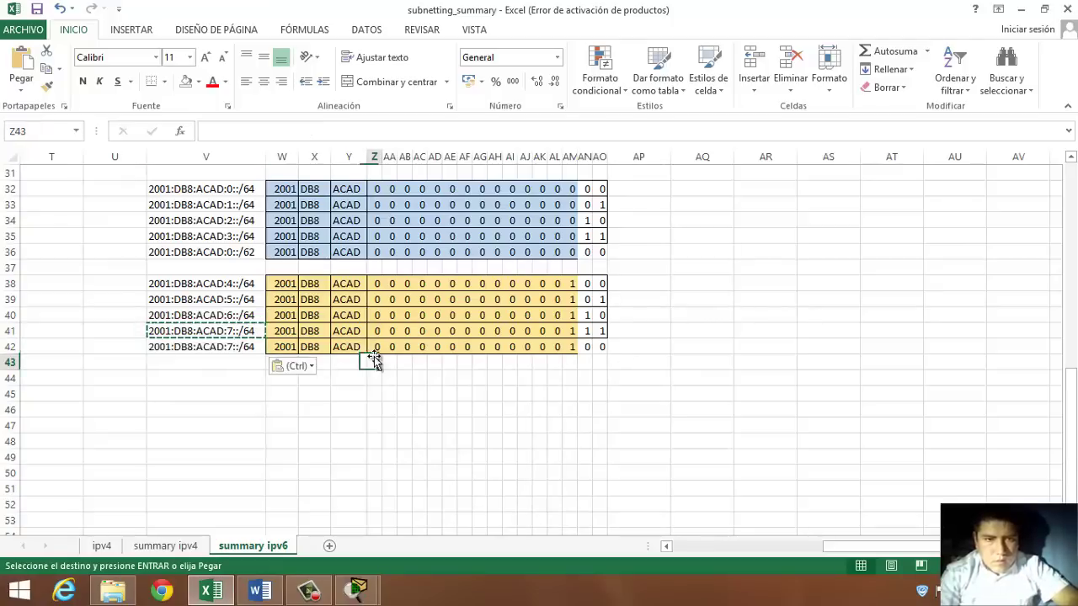
drag(373, 344, 596, 344)
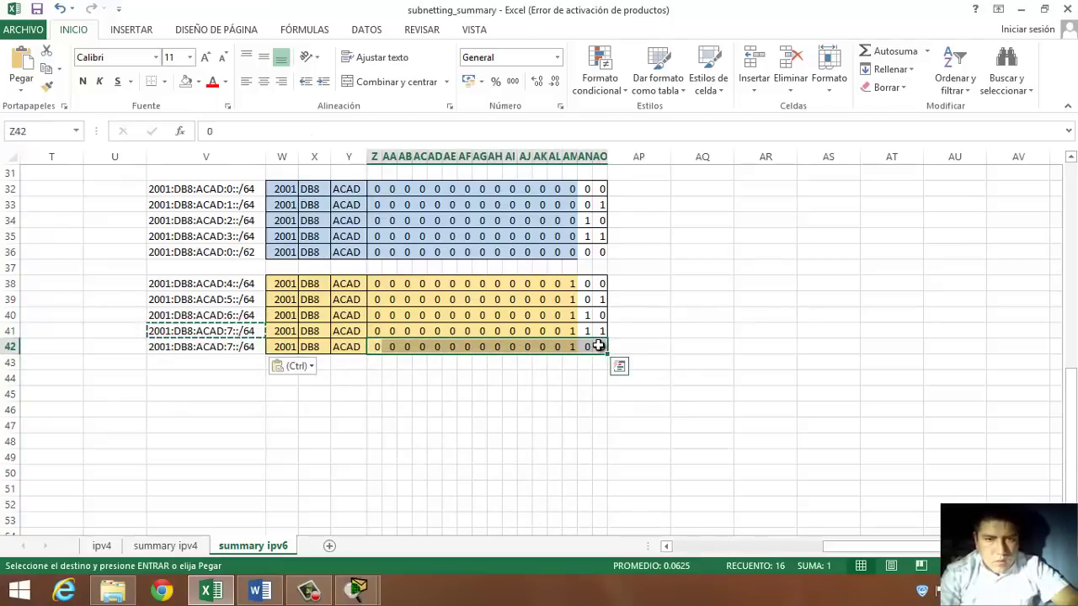
double_click(234, 348)
key(BackSpace)
text(4)
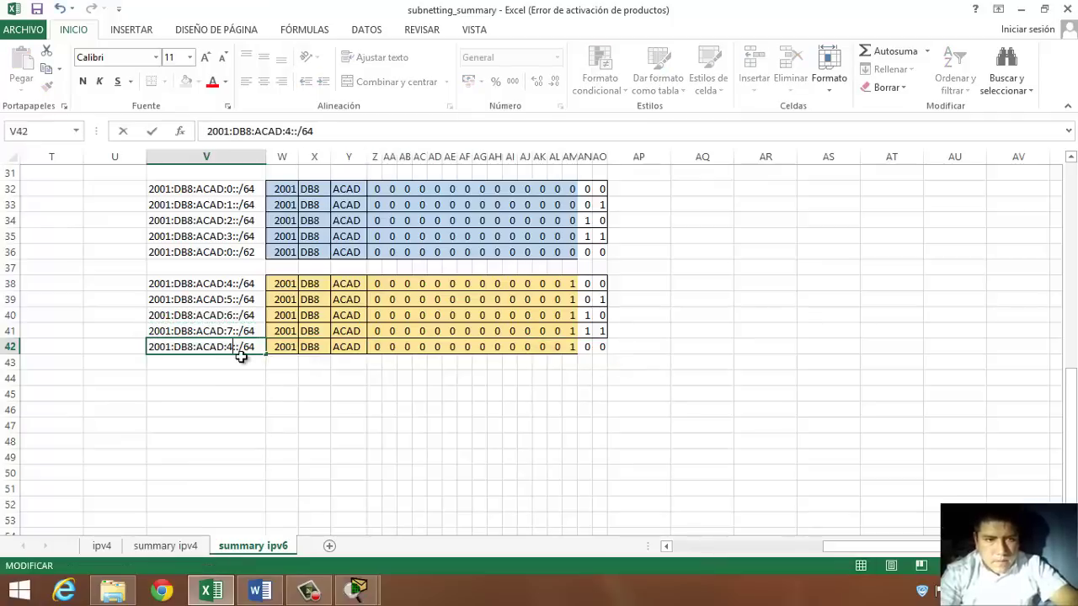
key(Return)
- Count the matching hextets and bits in row 42 and set the prefix of the summary address in V42 to /62
click(250, 347)
double_click(253, 347)
key(BackSpace)
key(BackSpace)
key(Return)
click(283, 347)
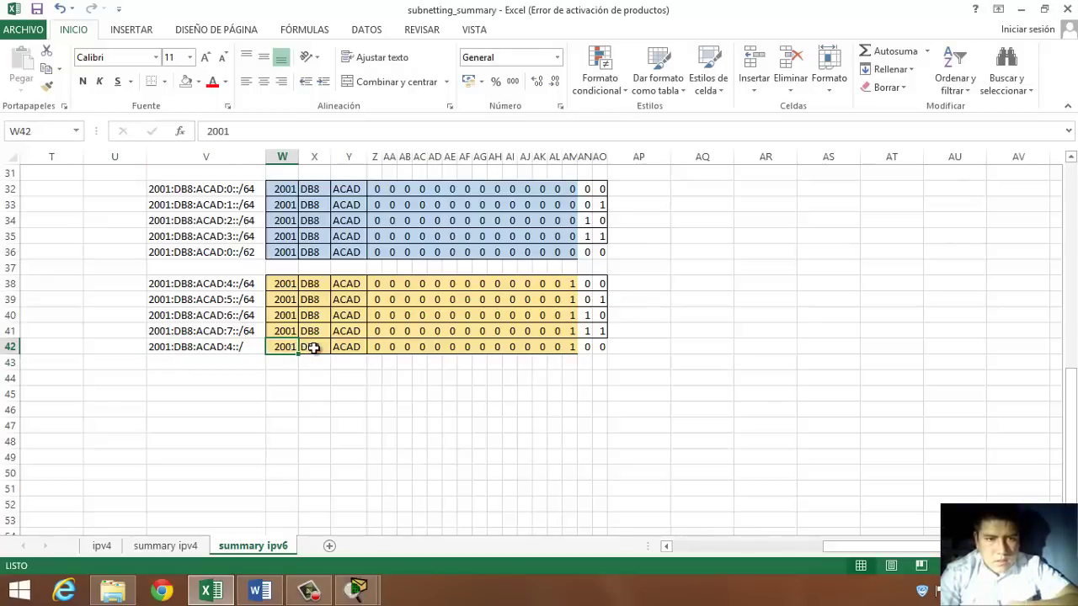
click(311, 347)
click(341, 347)
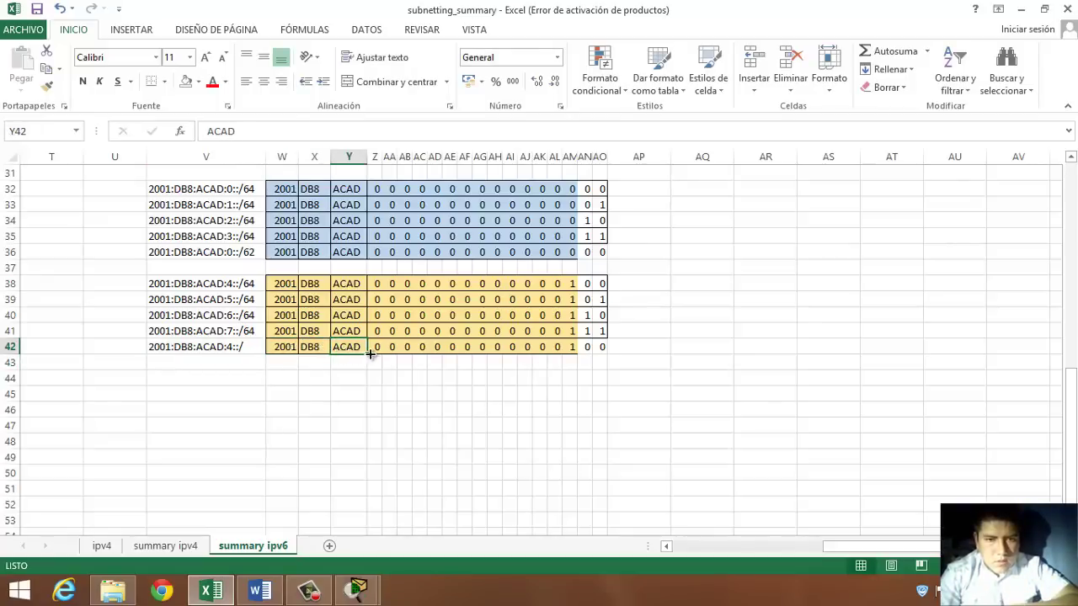
drag(378, 349, 573, 349)
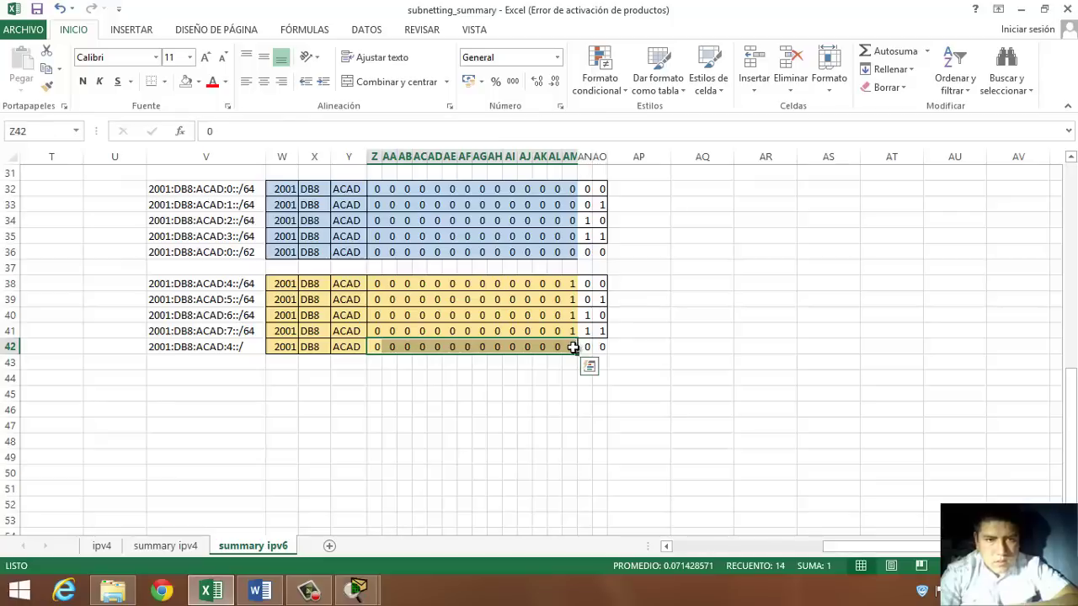
double_click(249, 348)
key(BackSpace)
key(BackSpace)
text(62)
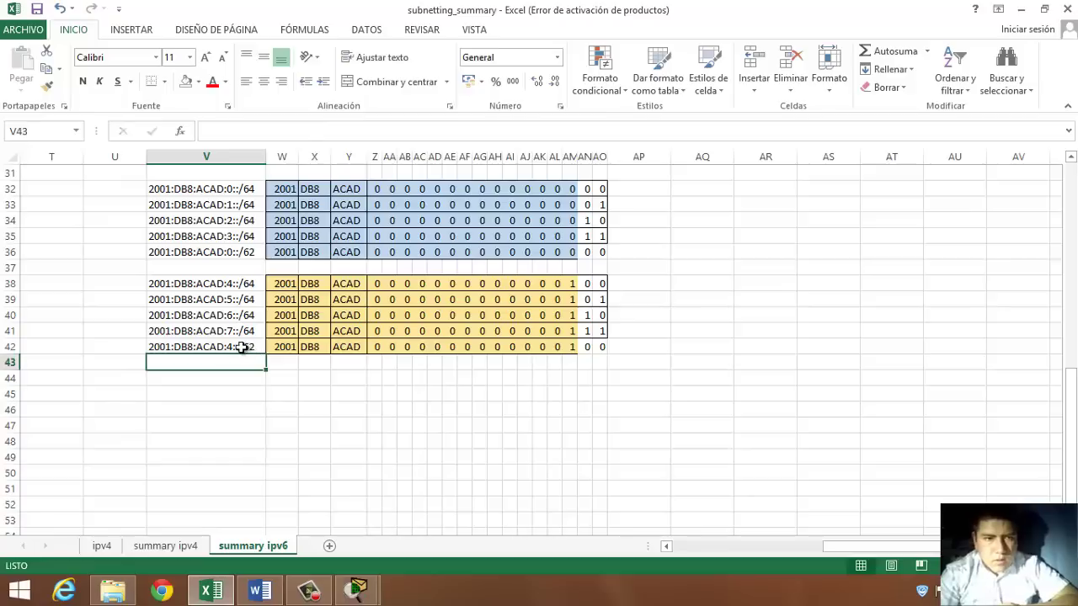
click(239, 347)
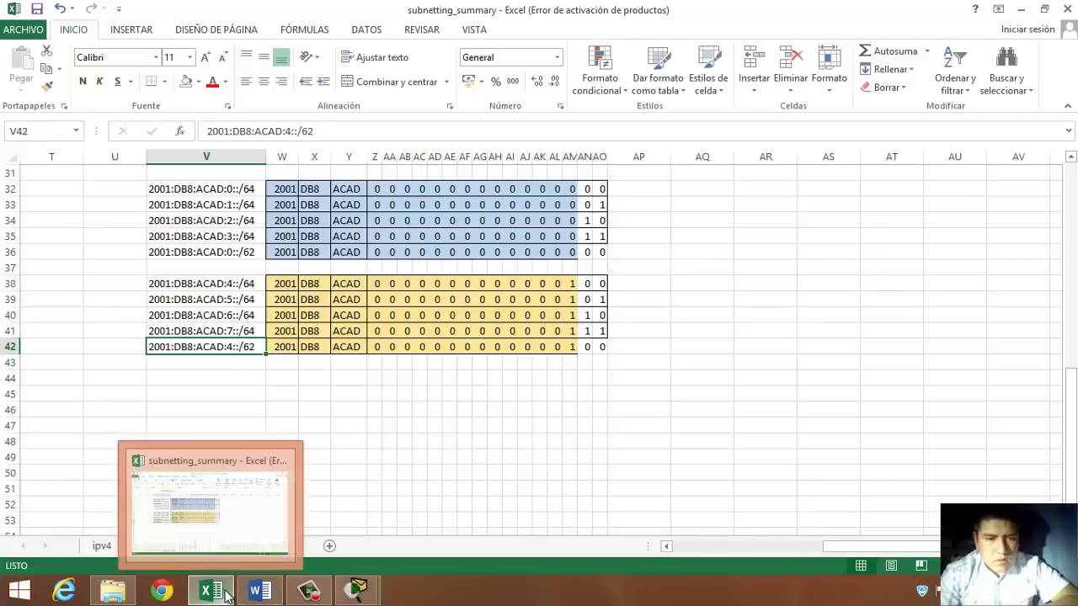
- Switch to the Word lab guide, bring up Packet Tracer's topology, and read Step 3b on manually configuring interarea summarization on R3
click(275, 593)
mouse_move(357, 592)
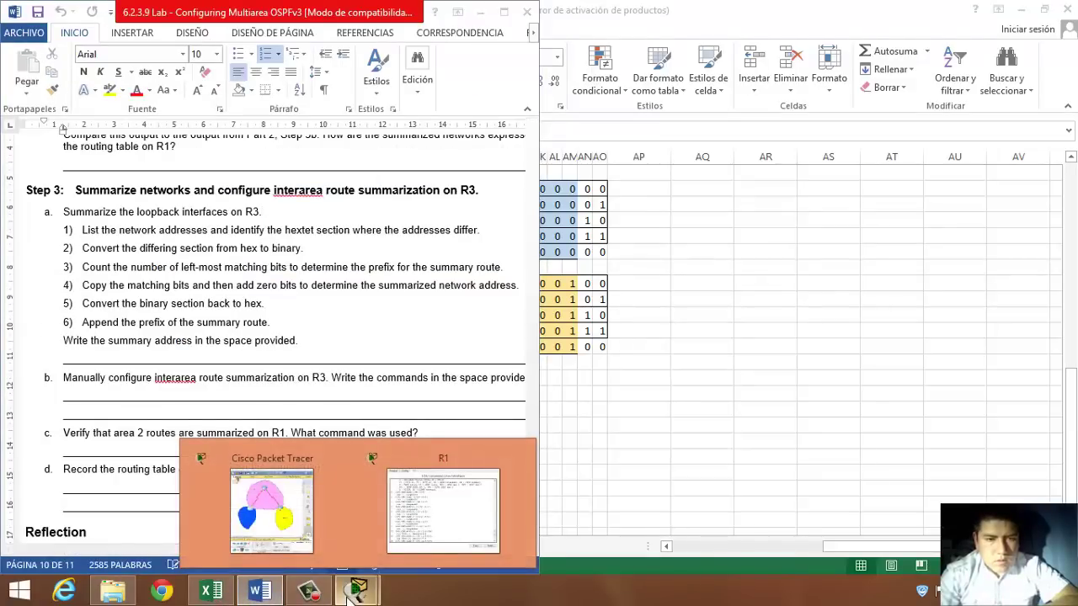
click(271, 511)
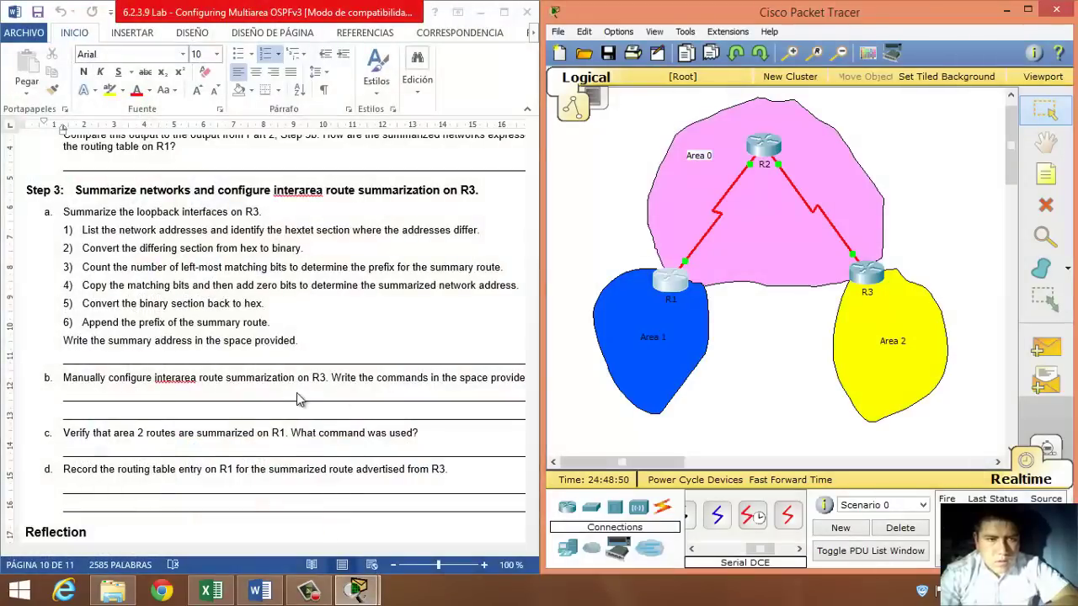
click(71, 380)
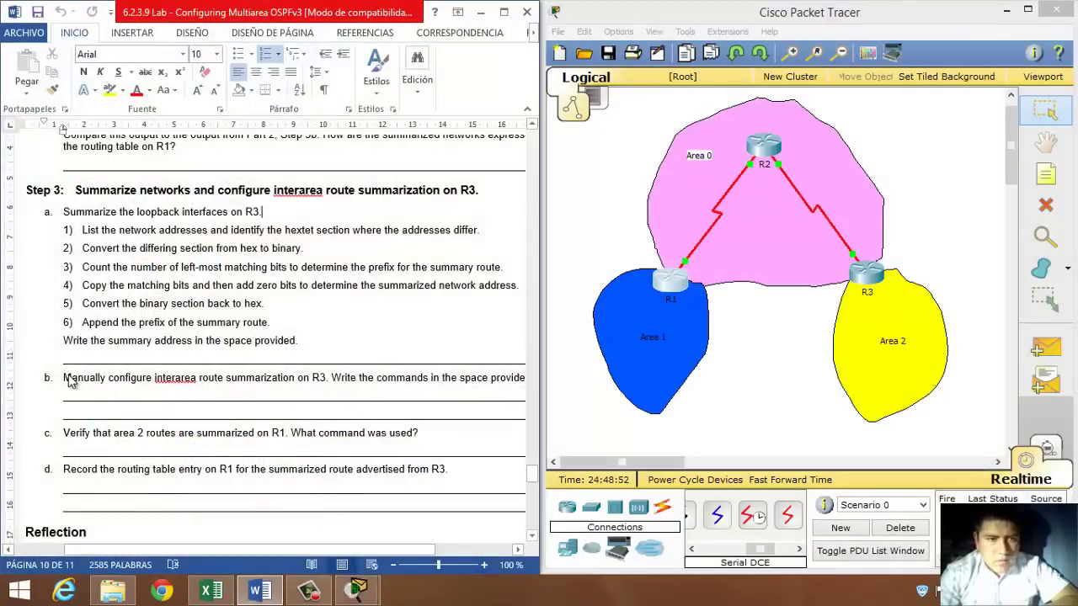
drag(64, 379, 522, 383)
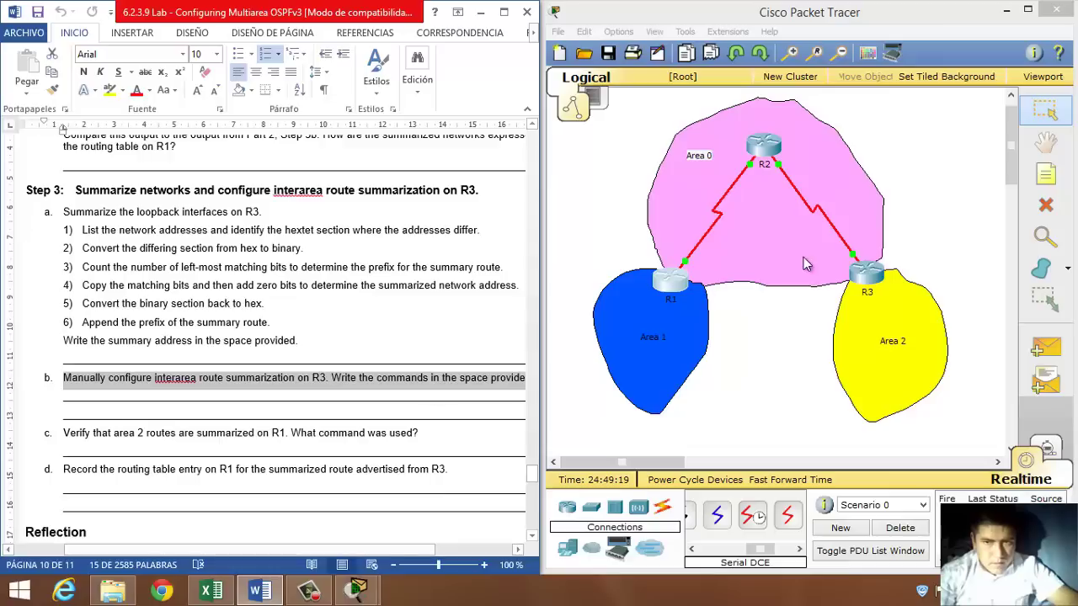
- Open R3's command line interface and consult the guide's Step 2 commands for interarea route summarization on R1
click(869, 281)
drag(677, 112, 922, 76)
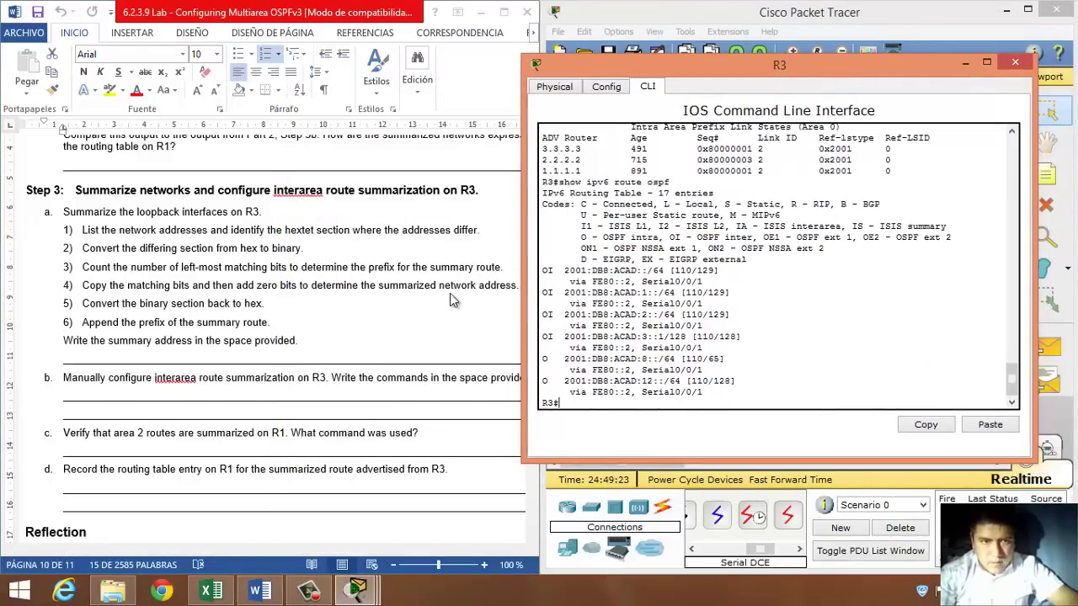
key(alt+Tab)
key(Page_Up)
key(Page_Up)
key(Page_Up)
key(Page_Up)
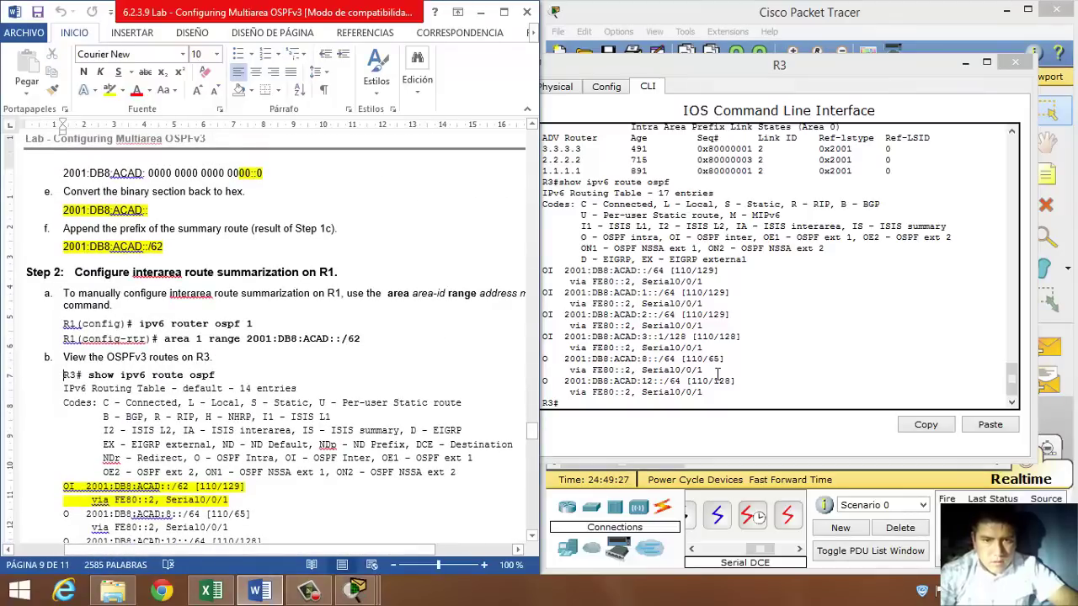
- Enter global configuration on R3 with conf t and open the OSPFv3 process with ipv6 router ospf 1
click(686, 406)
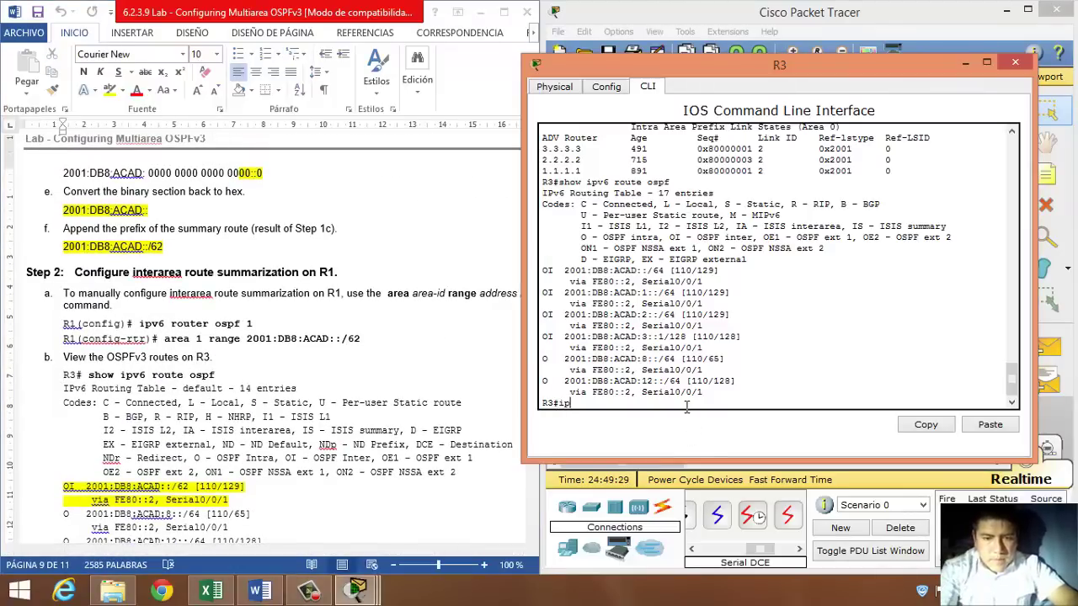
text(conf t)
key(Return)
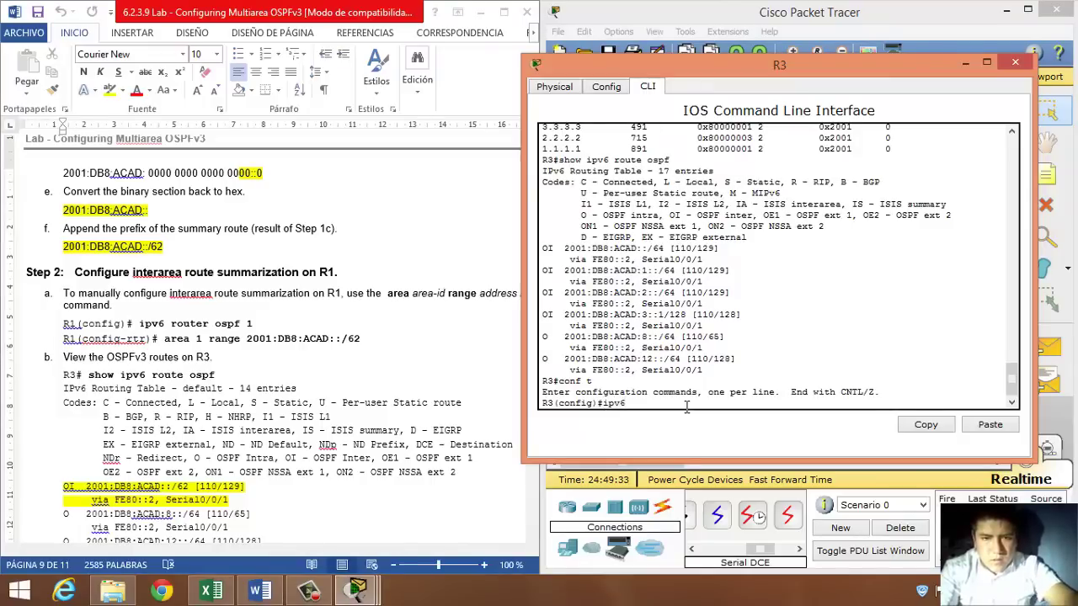
text(ipv6 router ospf 1)
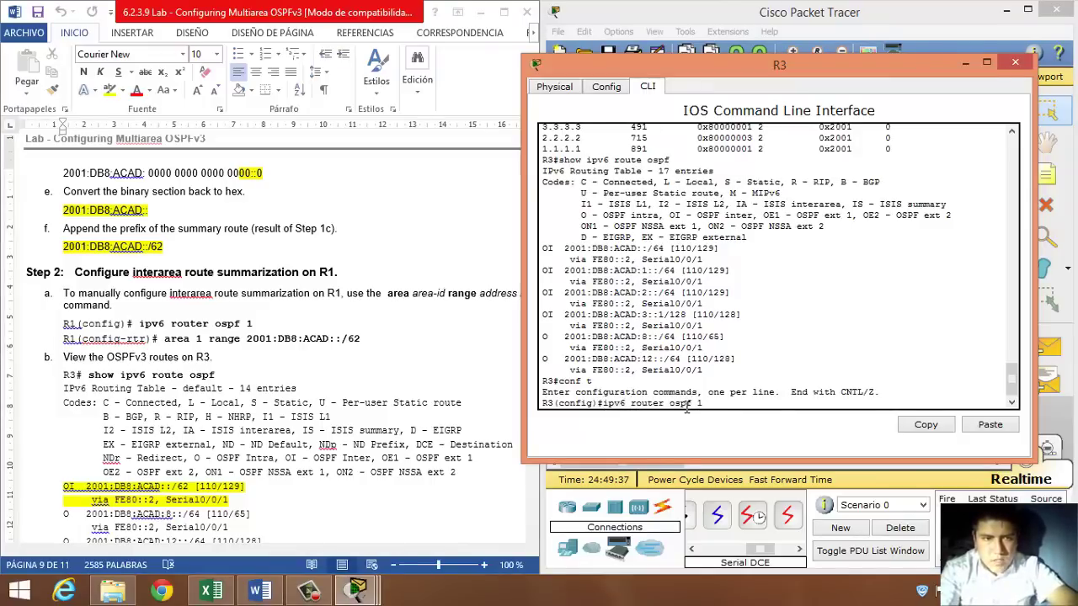
key(Return)
- Try to summarize area 2 on R3 with area 2 range 2001:db8:acad:4::/62, checking the address against the Excel summary
text(area)
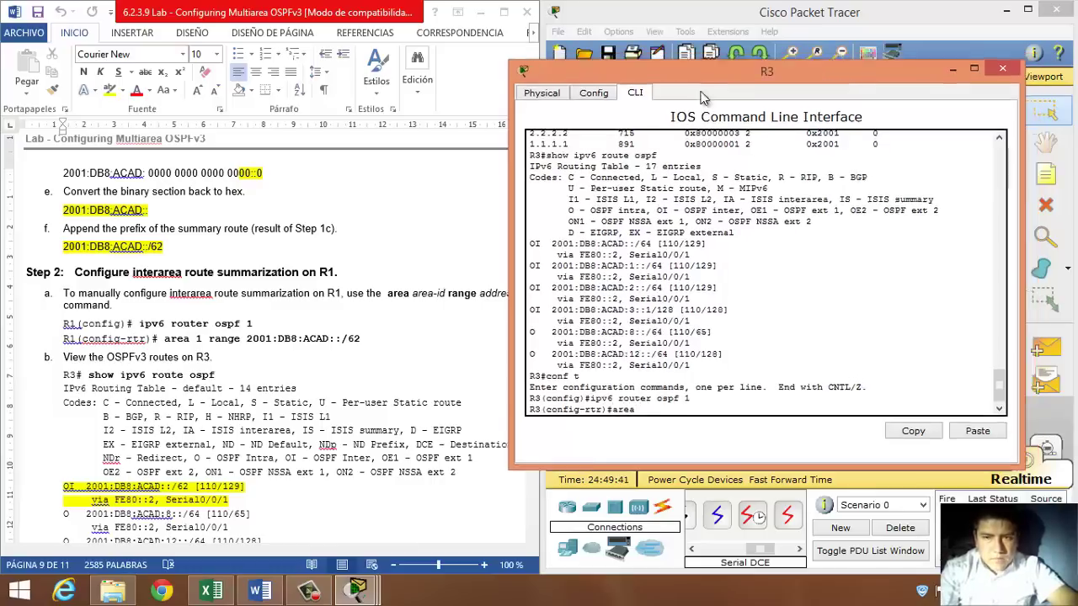
drag(838, 62, 555, 79)
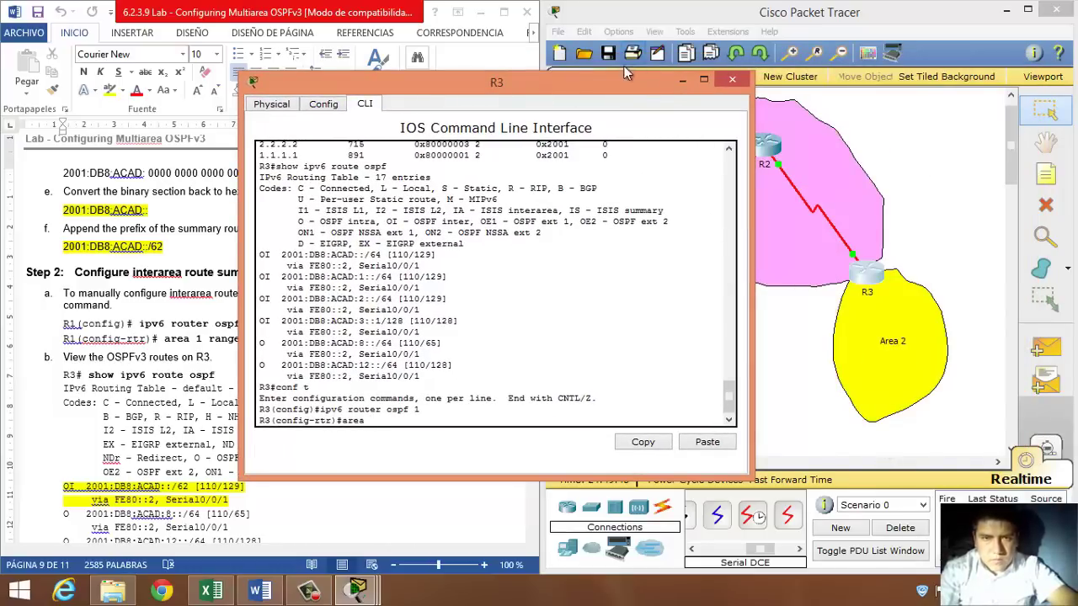
drag(709, 81, 987, 77)
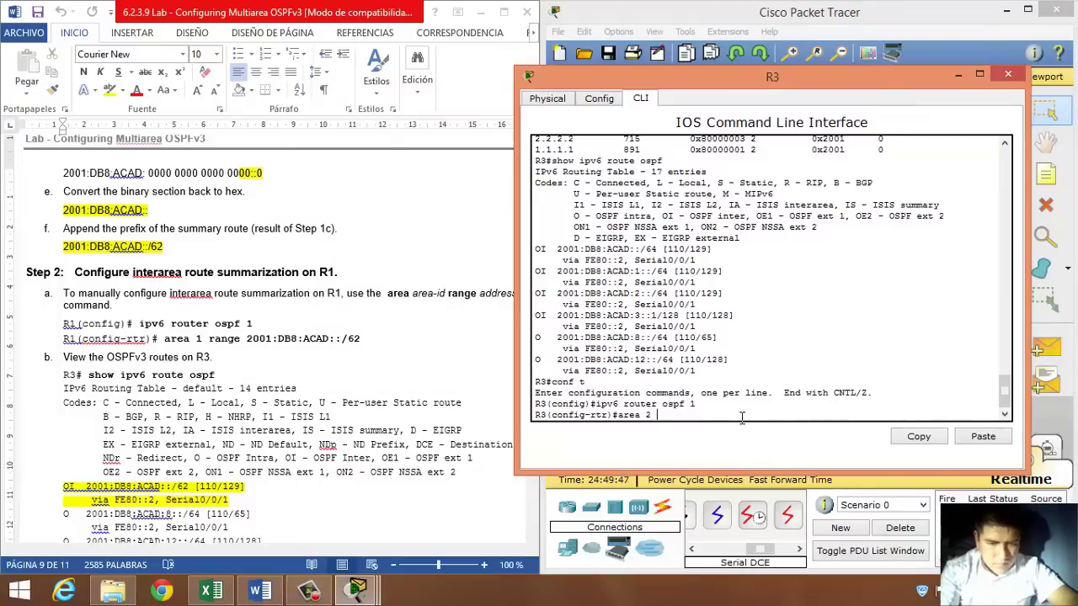
text(nge)
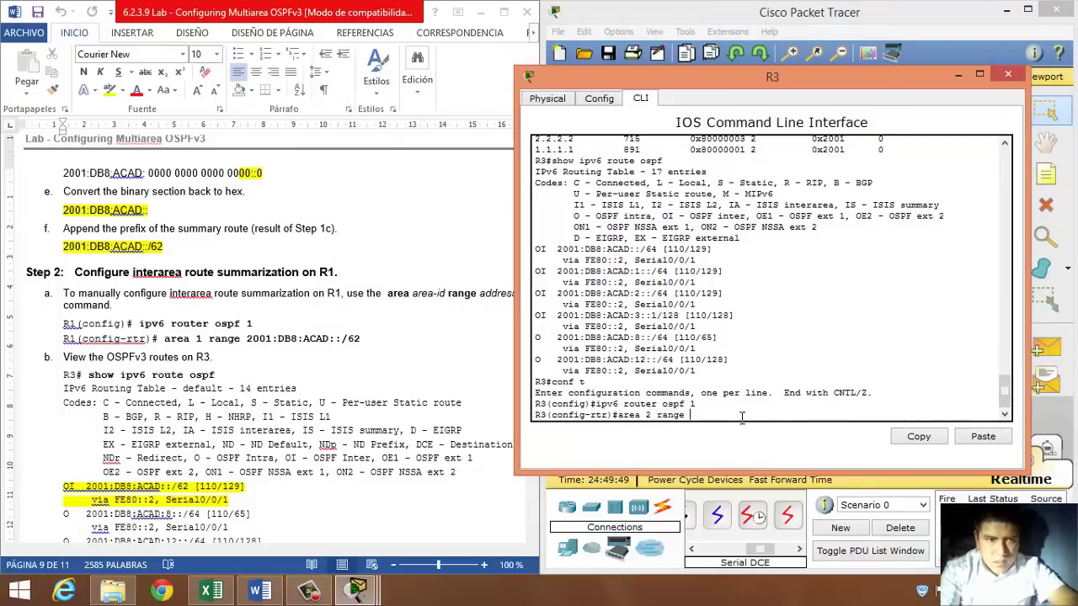
text( 2001:db8:acad::/6)
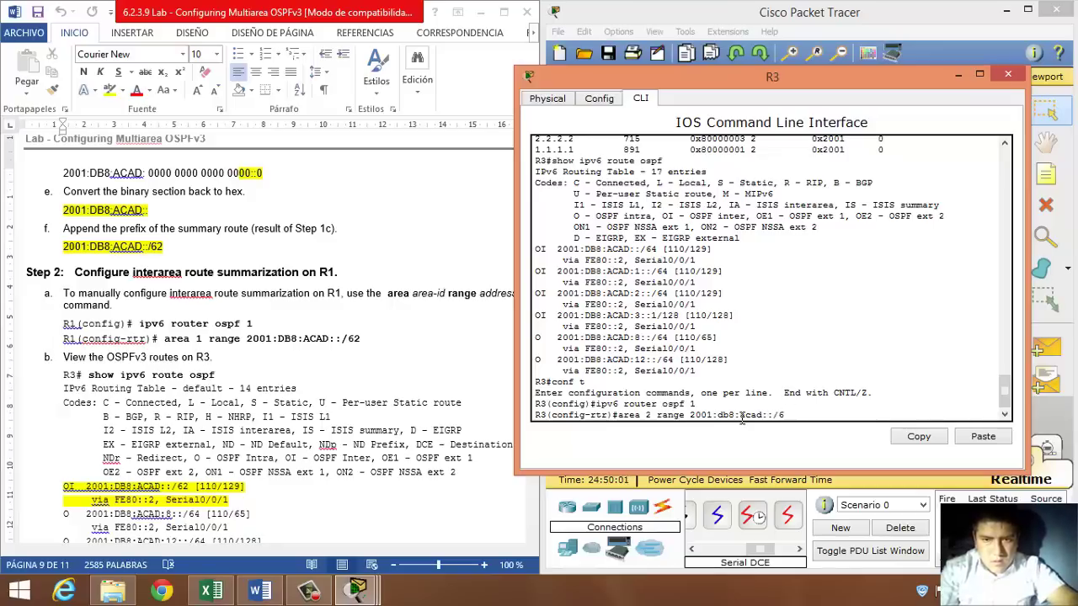
text(4)
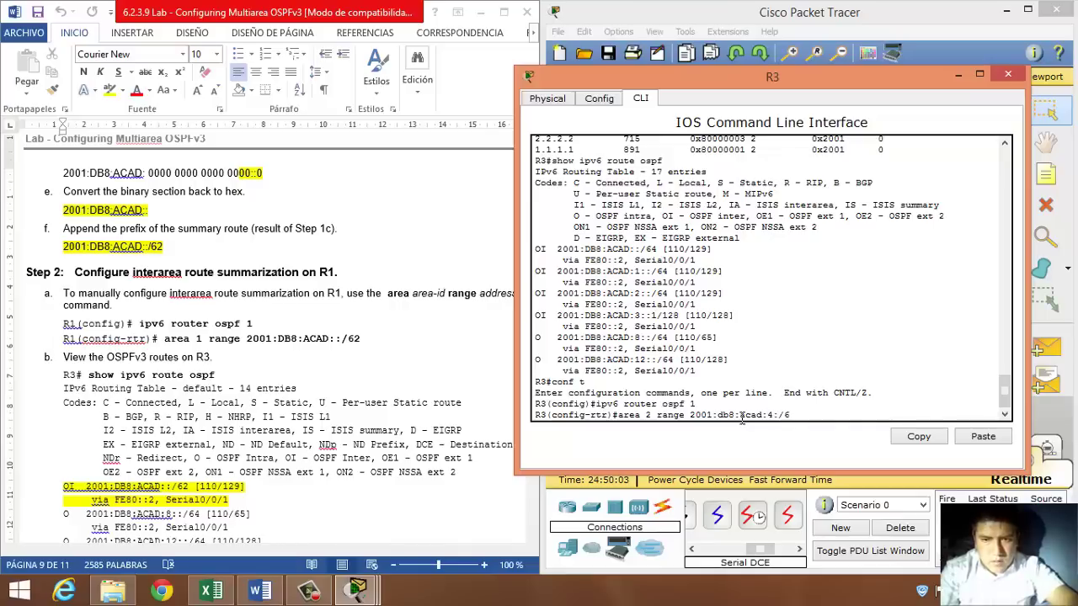
text(:)
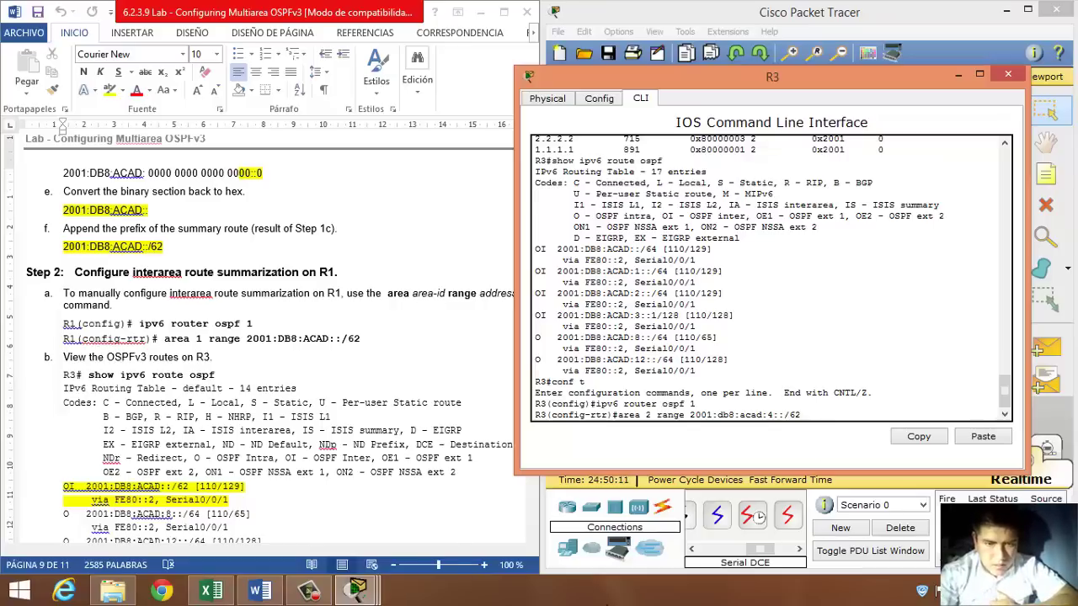
click(211, 592)
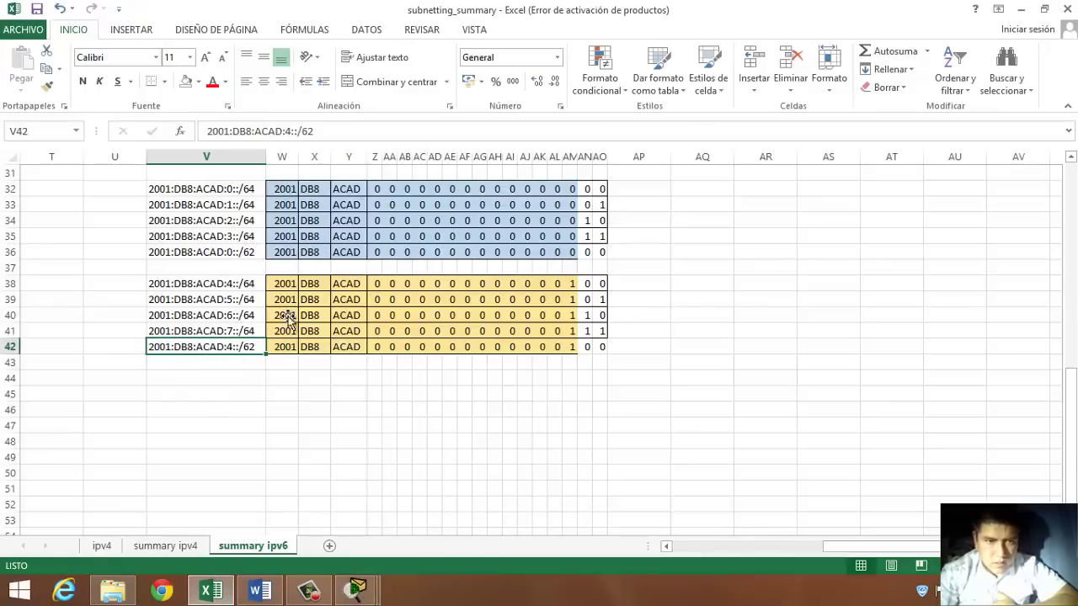
click(1020, 9)
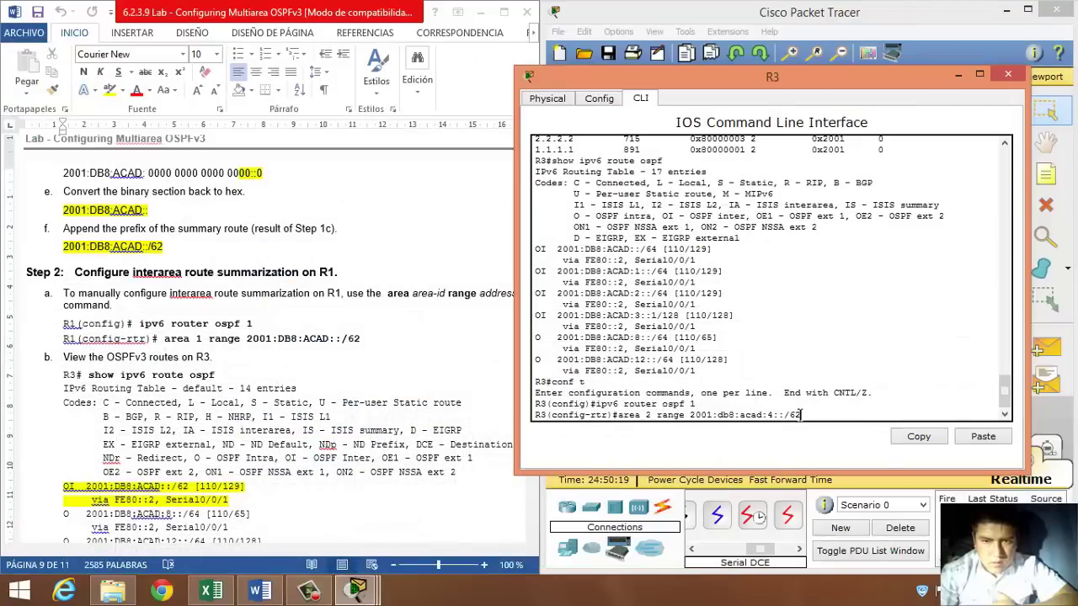
key(Return)
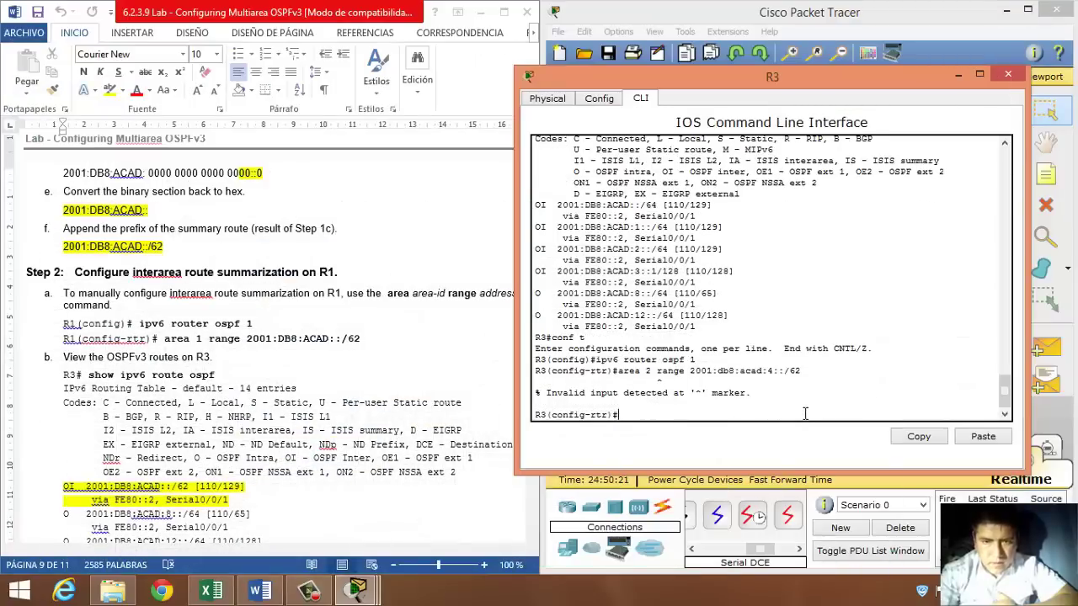
drag(620, 370, 800, 380)
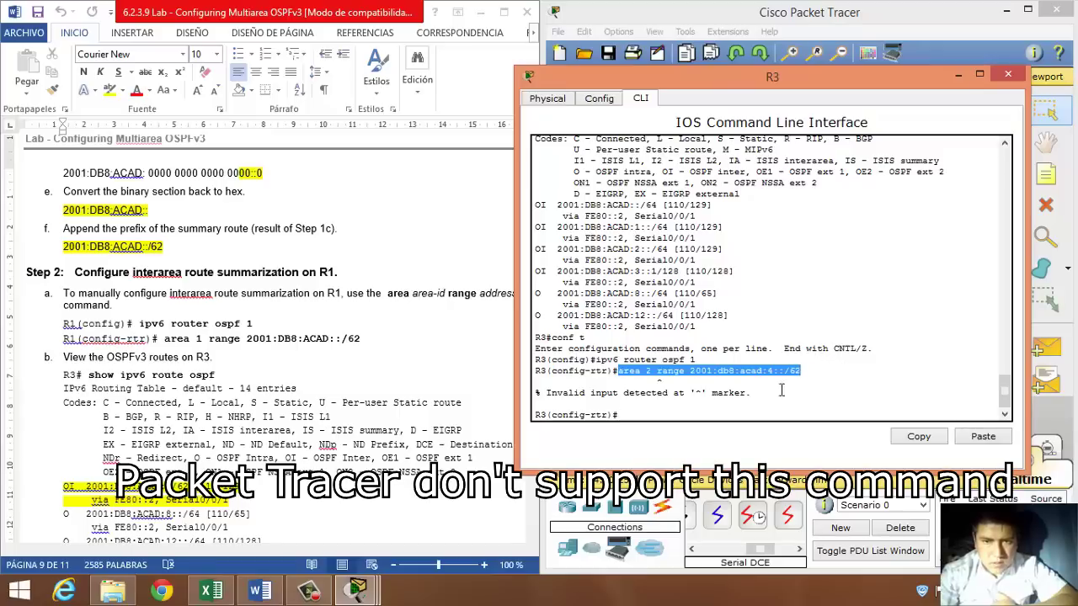